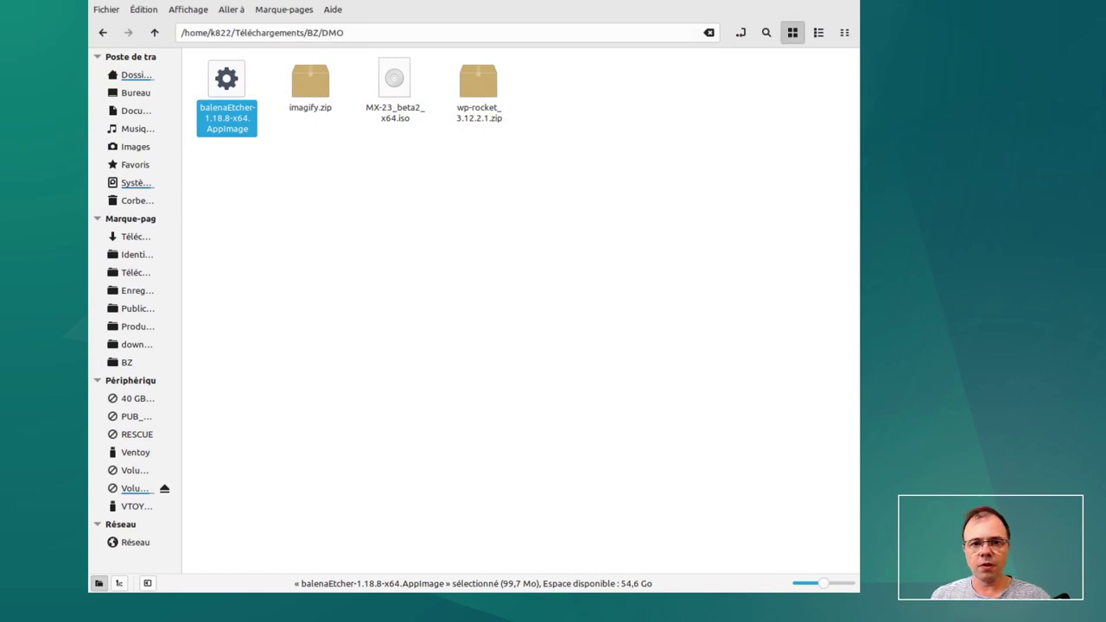
- In Nemo, check the balenaEtcher AppImage's right-click options, dismiss the menu, and reselect the file
left_click(268, 170)
left_click(238, 131)
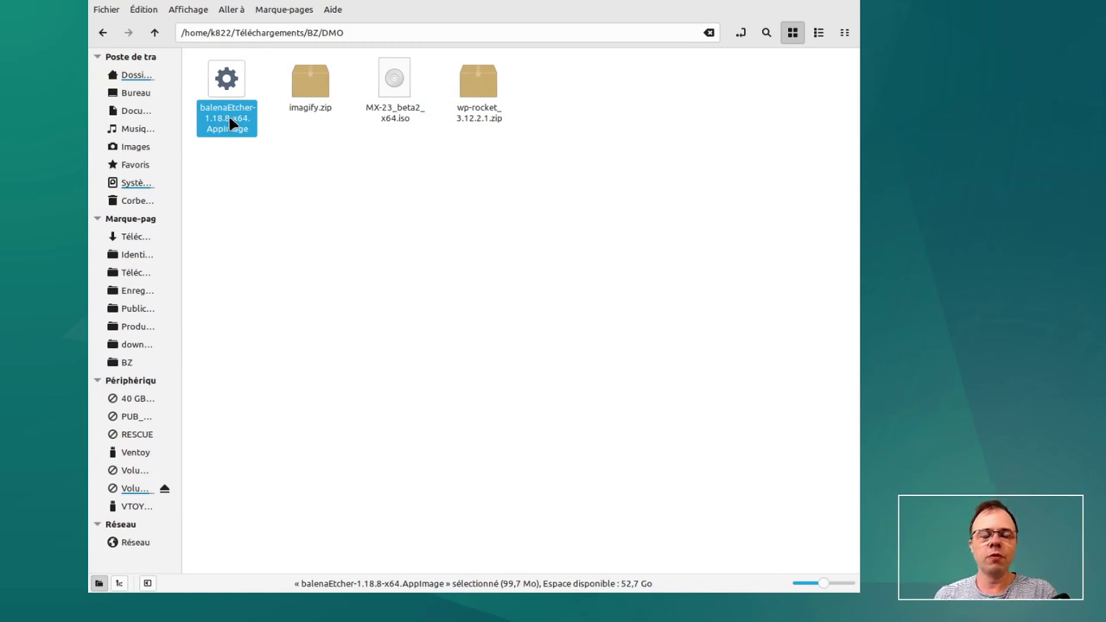
right_click(232, 123)
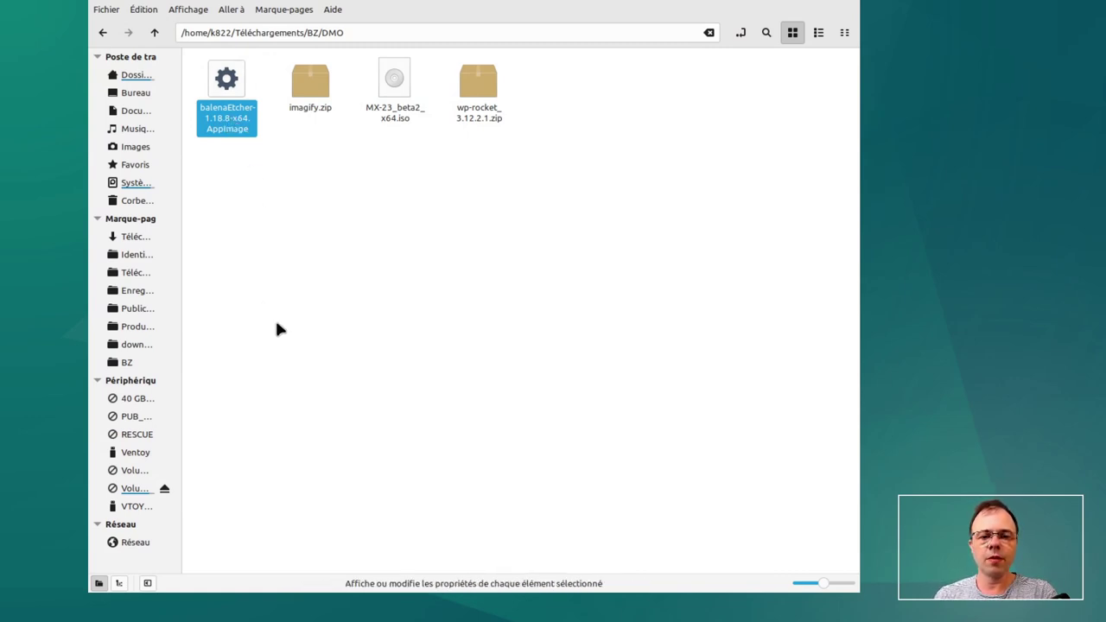
left_click(277, 329)
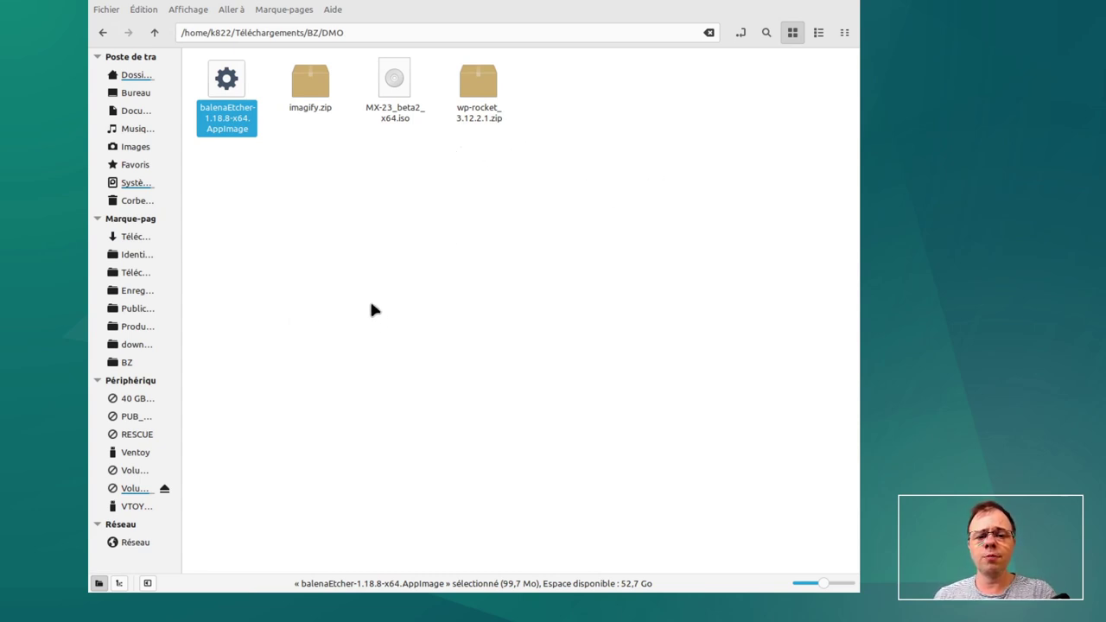
left_click(409, 294)
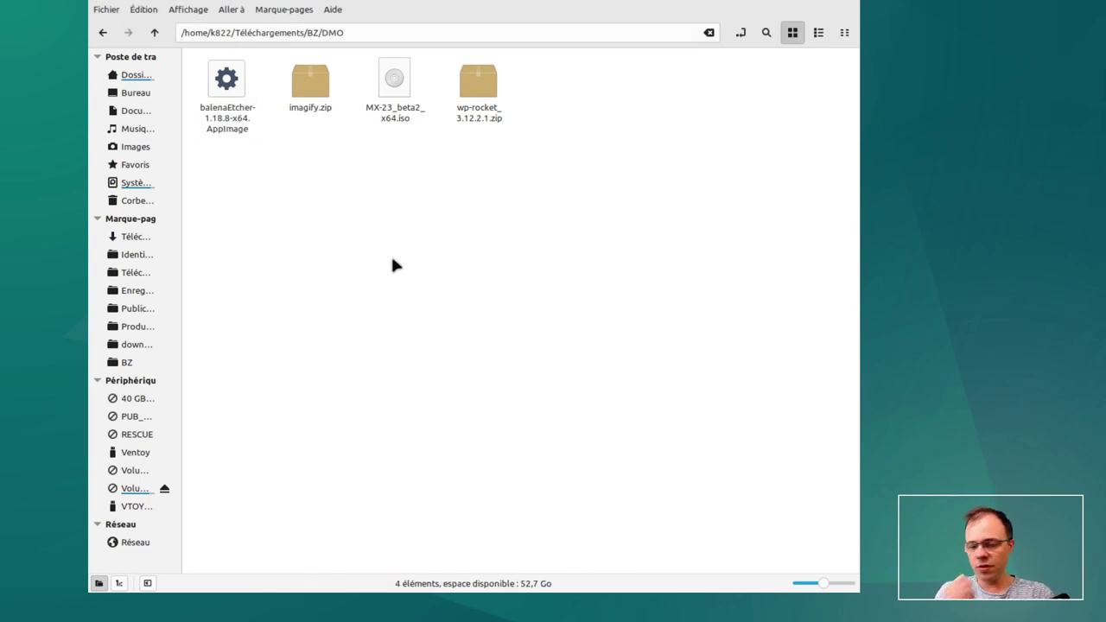
left_click(235, 121)
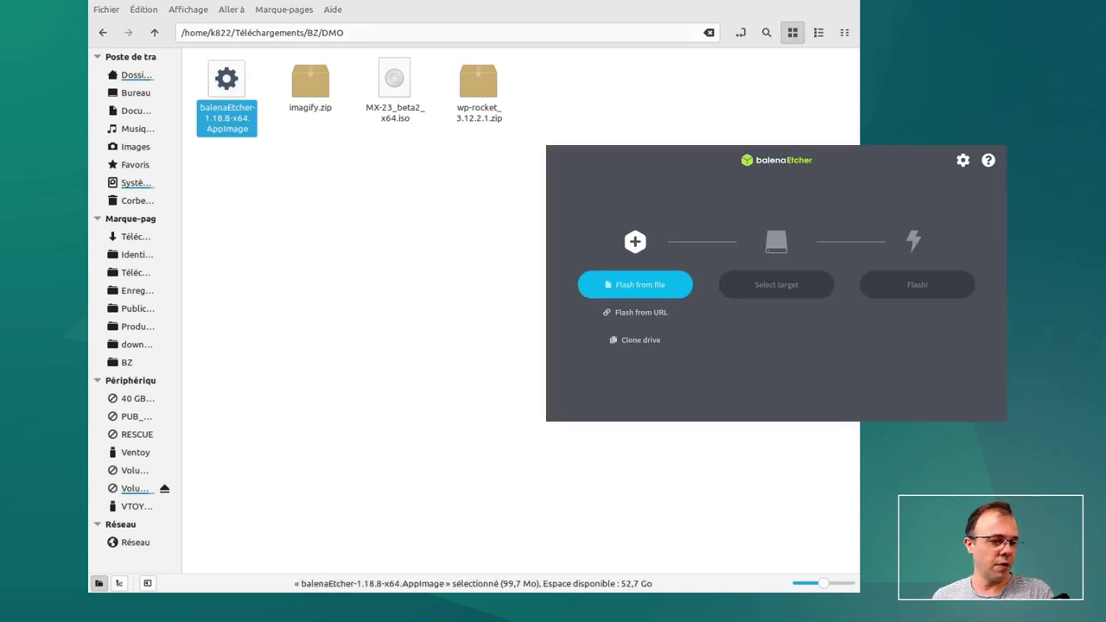
- Launch balenaEtcher and load MX-23_beta2_x64.iso (2.17 GB) as the source image
key("ctrl+w")
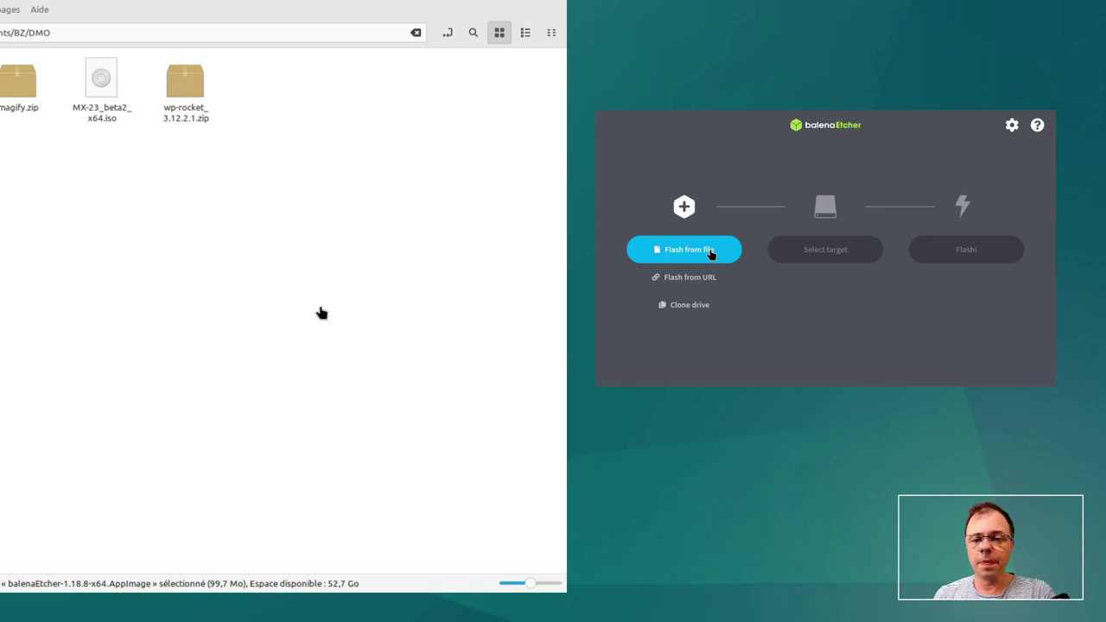
left_click(711, 253)
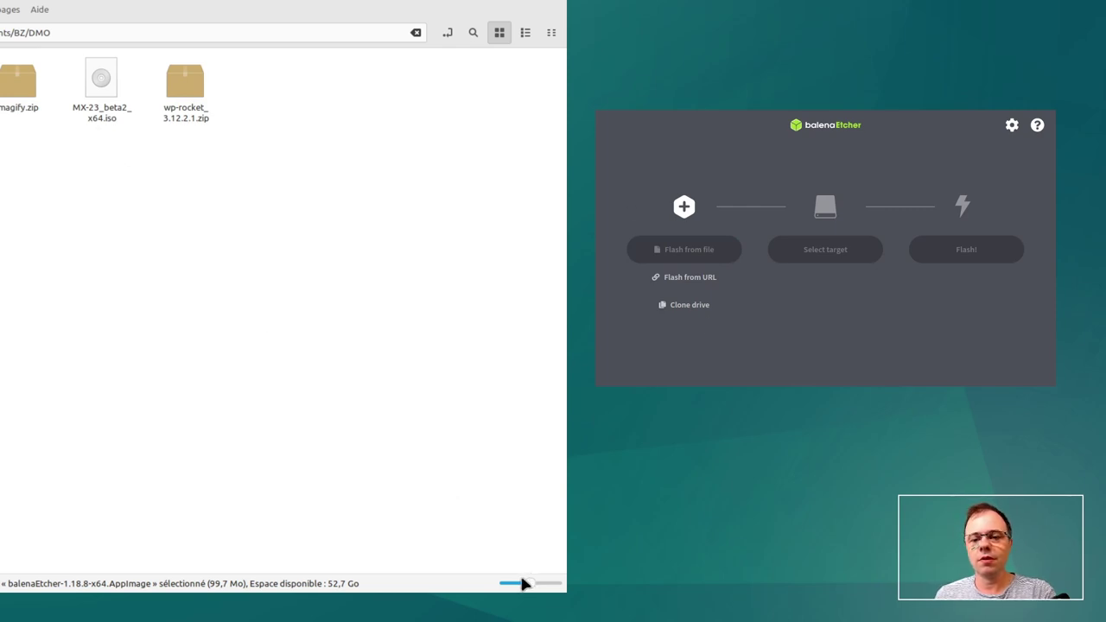
key("Return")
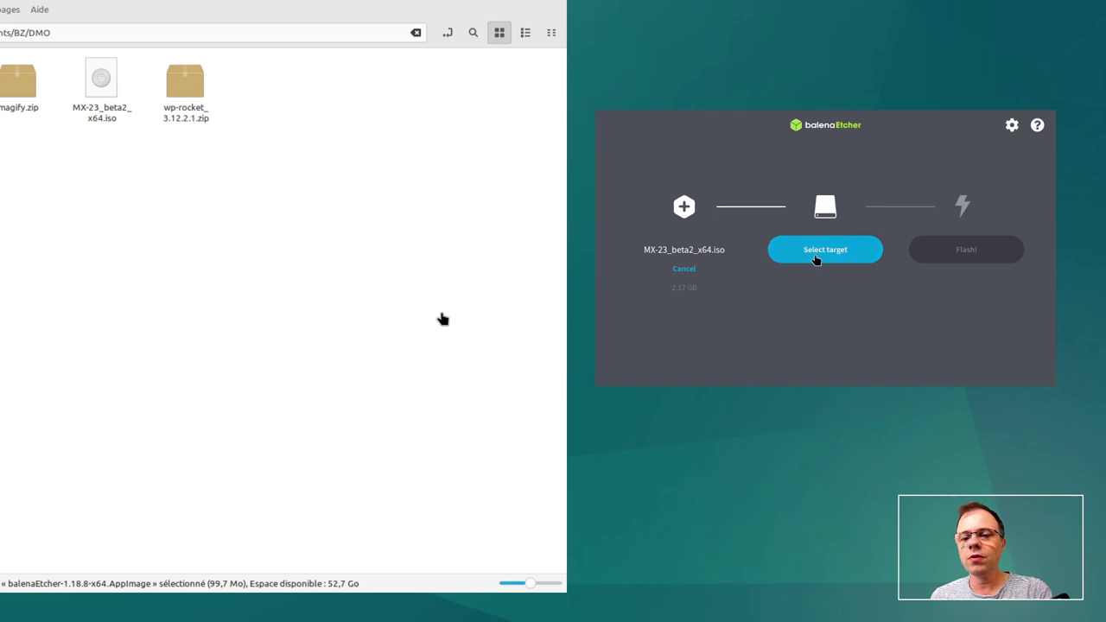
- Choose the 15.5 GB Intenso drive (/dev/sdb) as the flash target
left_click(823, 250)
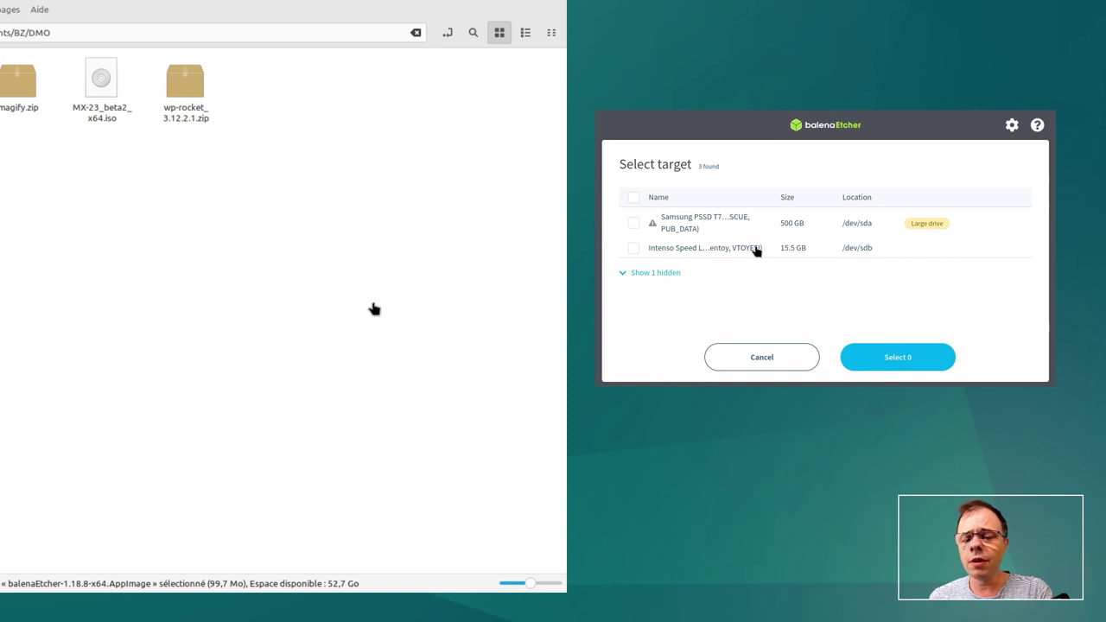
left_click(634, 249)
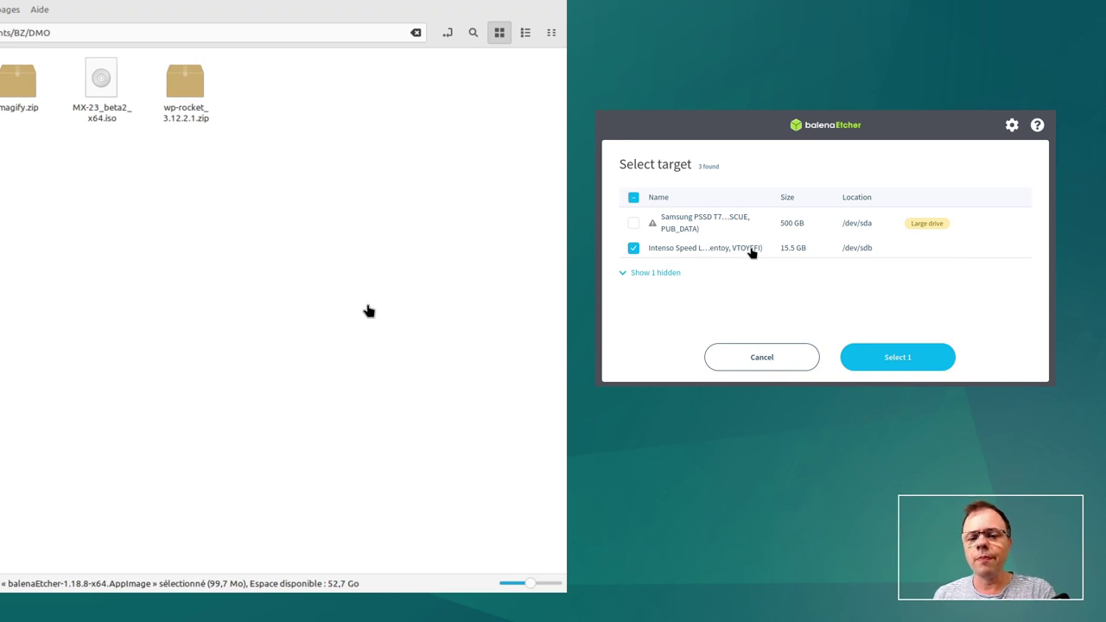
left_click(885, 366)
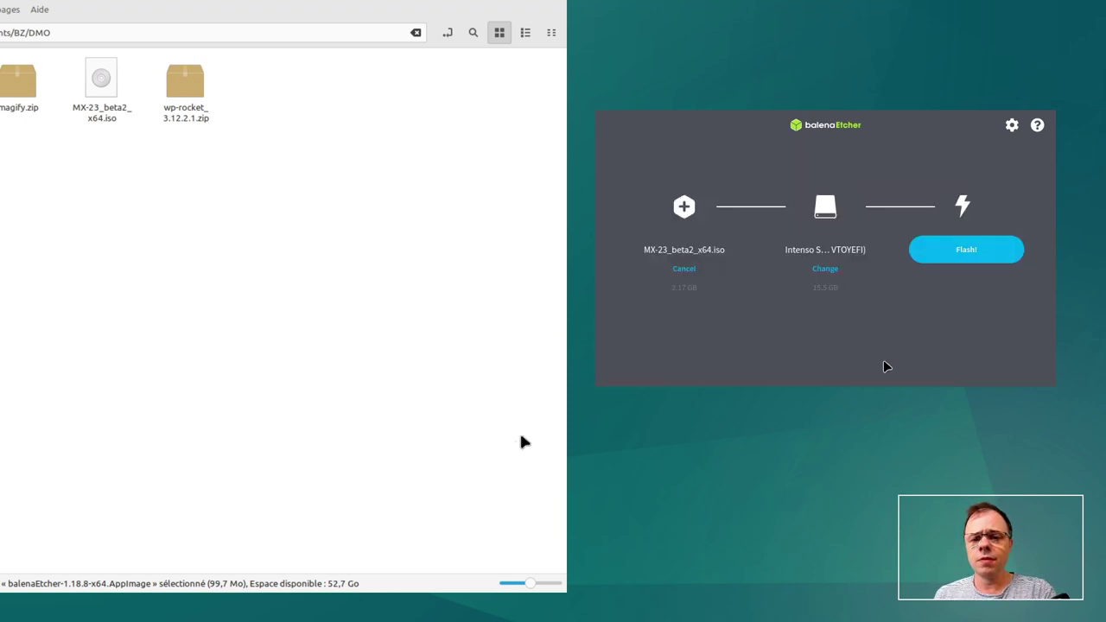
- Start writing the MX-23 image to the Intenso USB drive
left_click(940, 253)
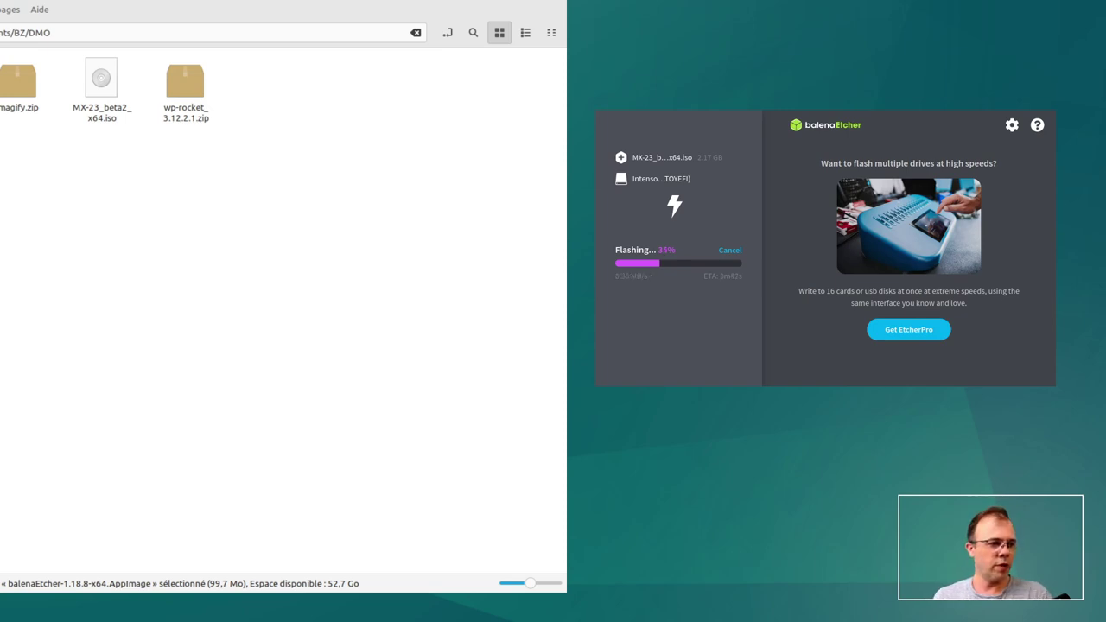
- Bring the Nemo window back into view and adjust its sidebar width while flashing finishes
left_click_drag(235, 364, 437, 364)
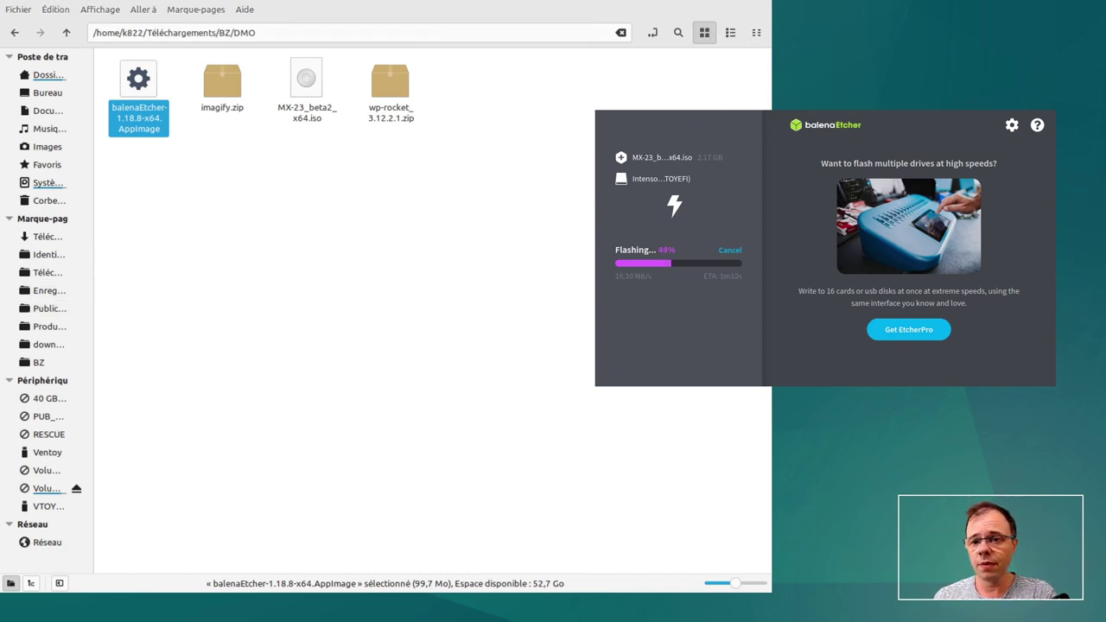
left_click_drag(94, 304, 129, 304)
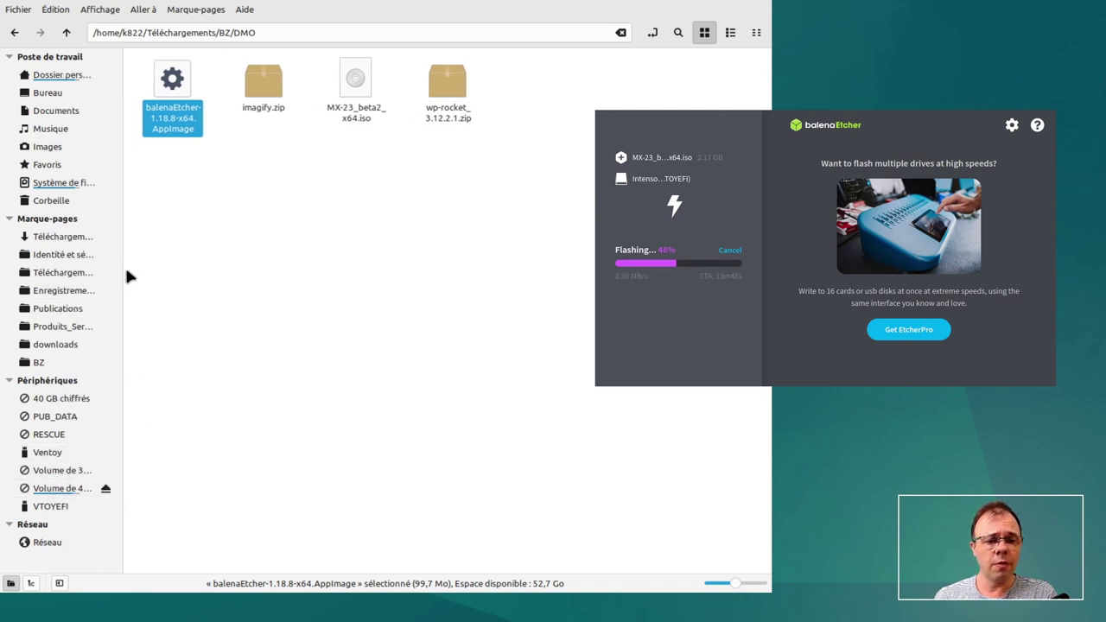
left_click_drag(121, 290, 109, 294)
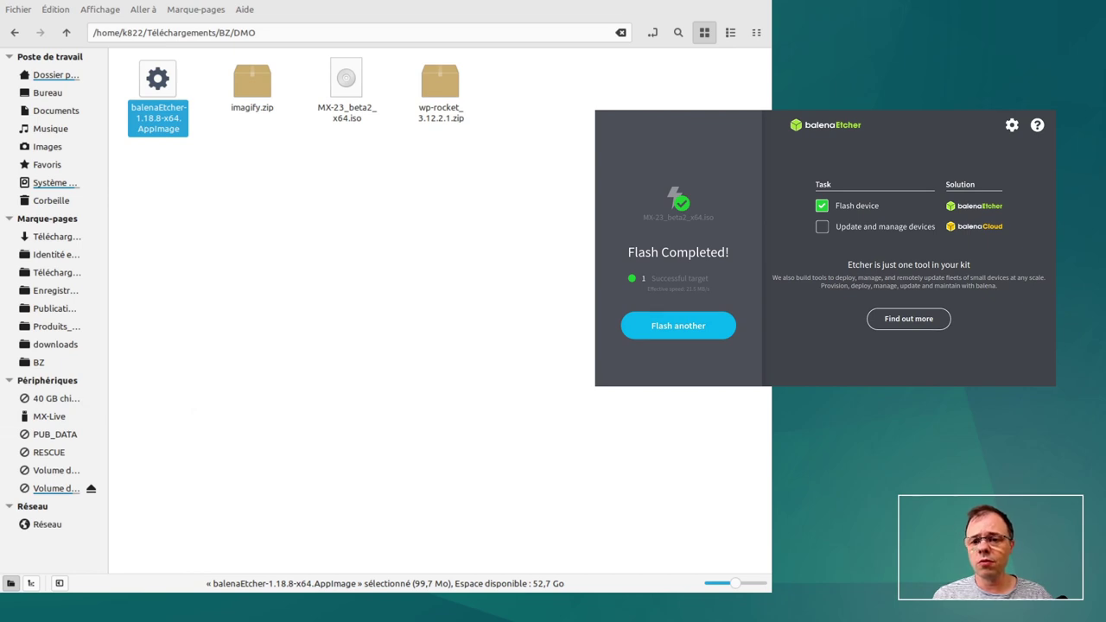
- Close the finished balenaEtcher window with Alt+F4
key("alt+F4")
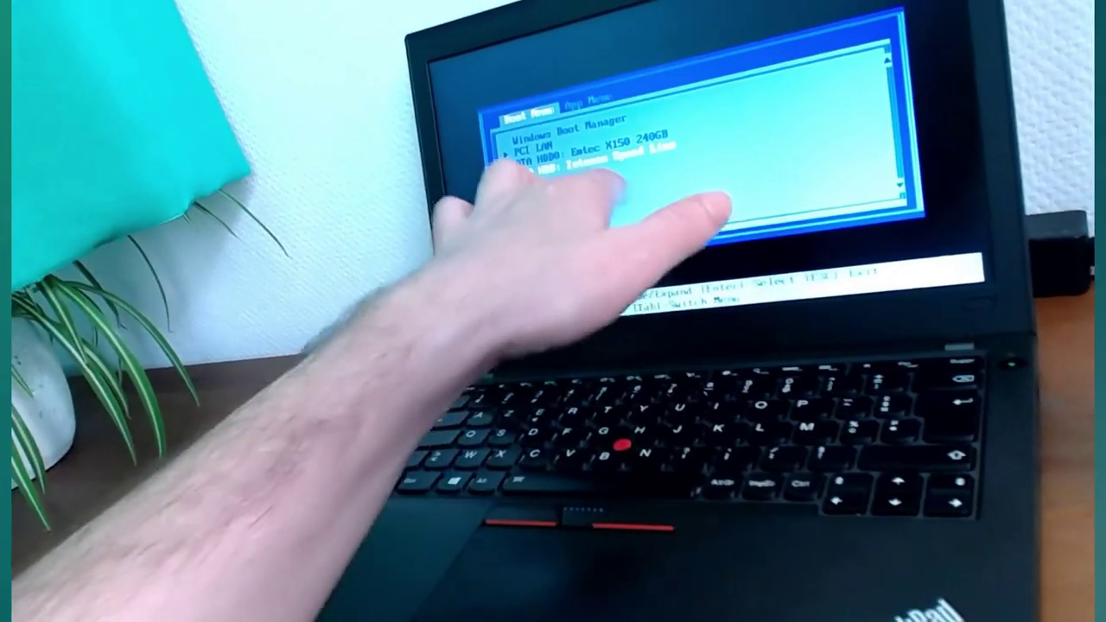
- Boot the laptop from USB HDD: Intenso Speed Line and halt the MX-23 boot countdown
key("Return")
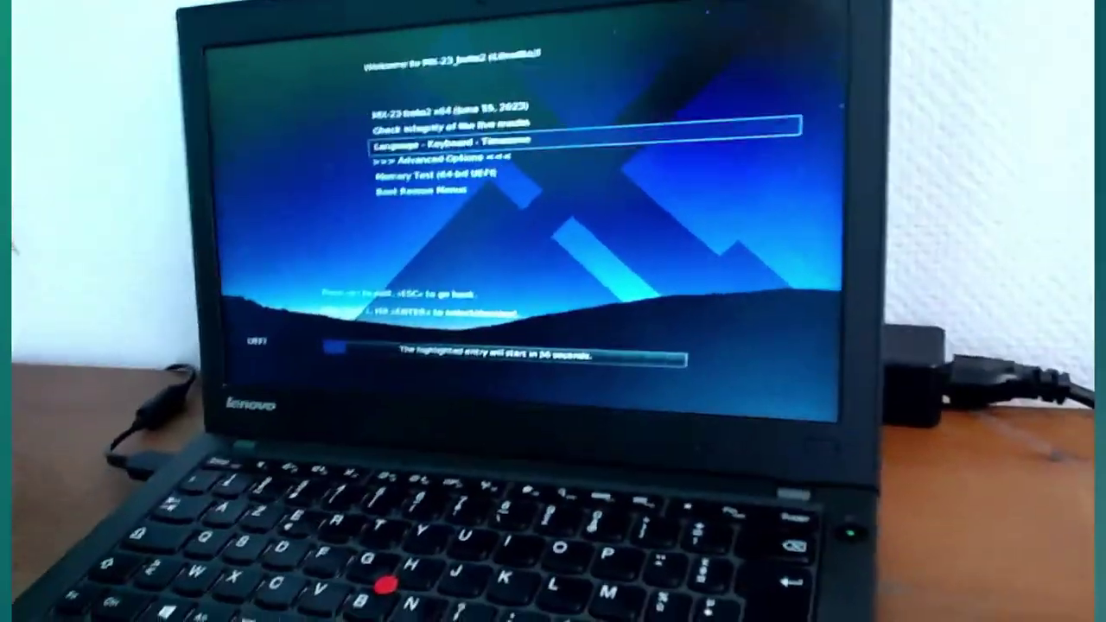
key("space")
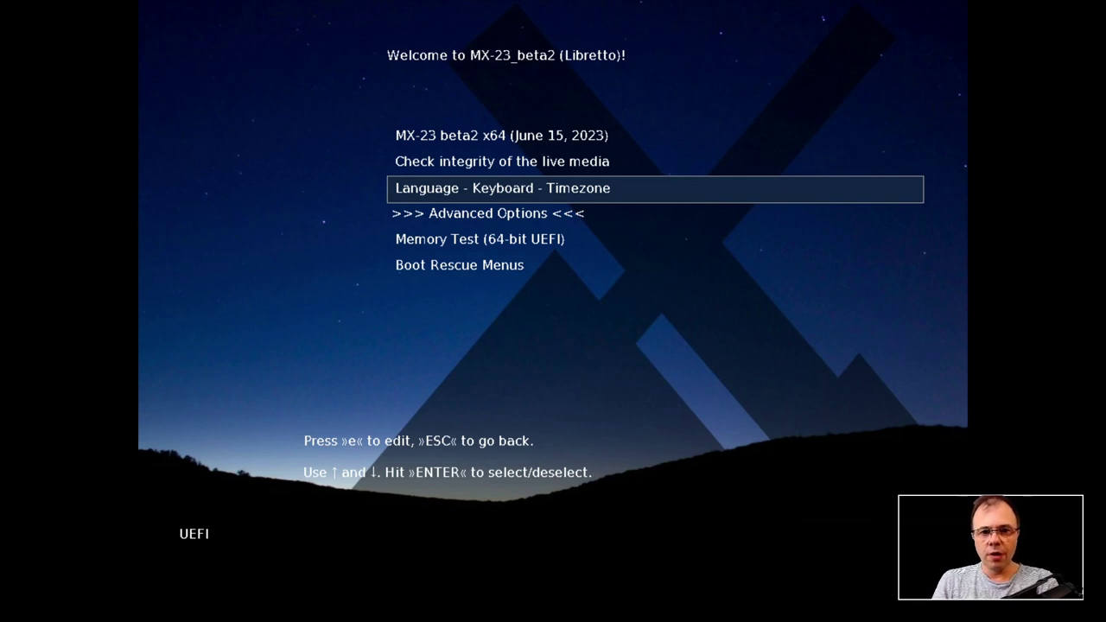
- Move through the boot entries and enter the Language - Keyboard - Timezone settings
key("Up")
key("Up")
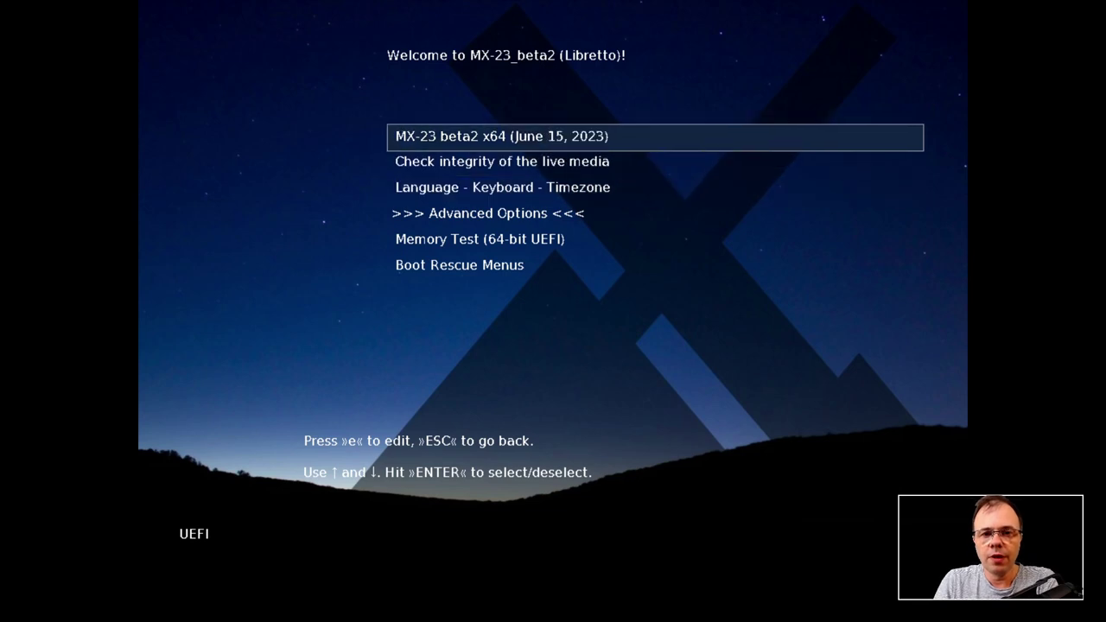
key("Down")
key("Down")
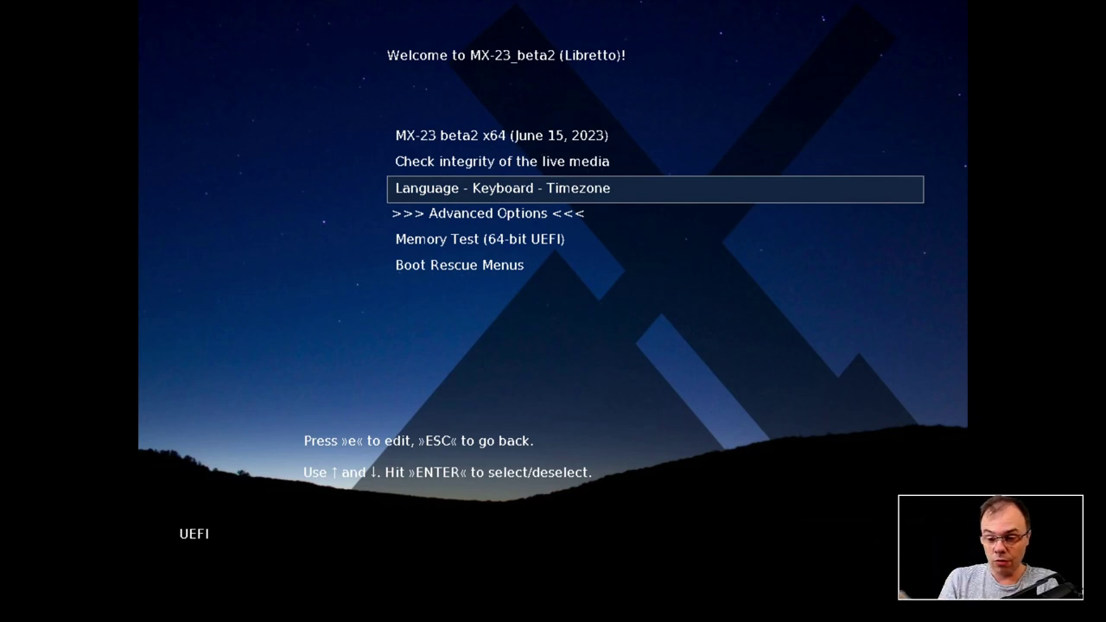
key("Up")
key("Up")
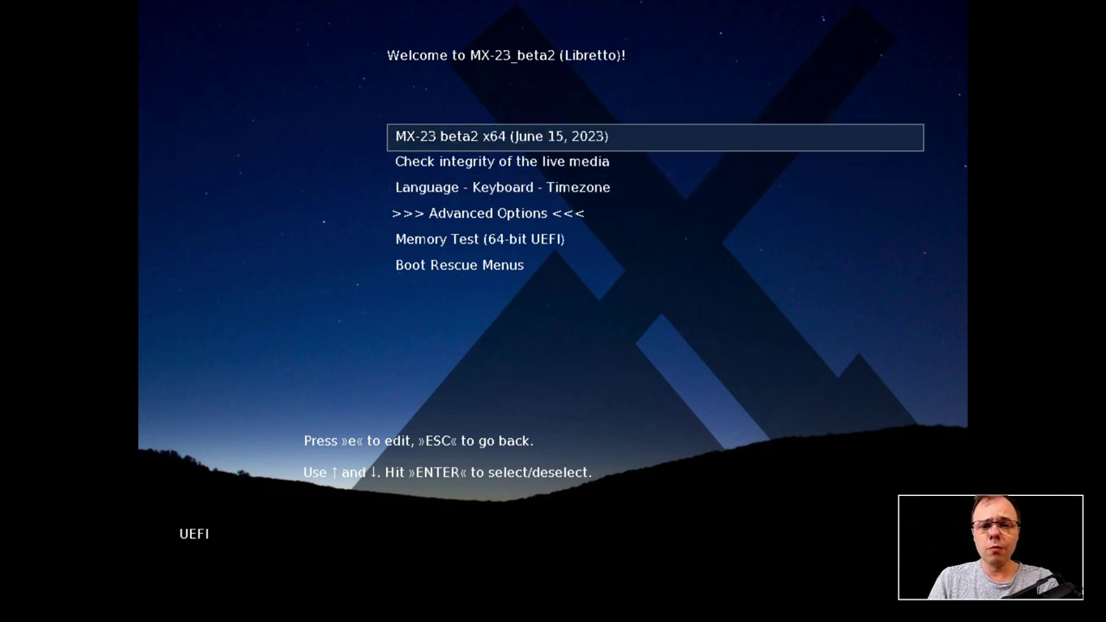
key("Down")
key("Down")
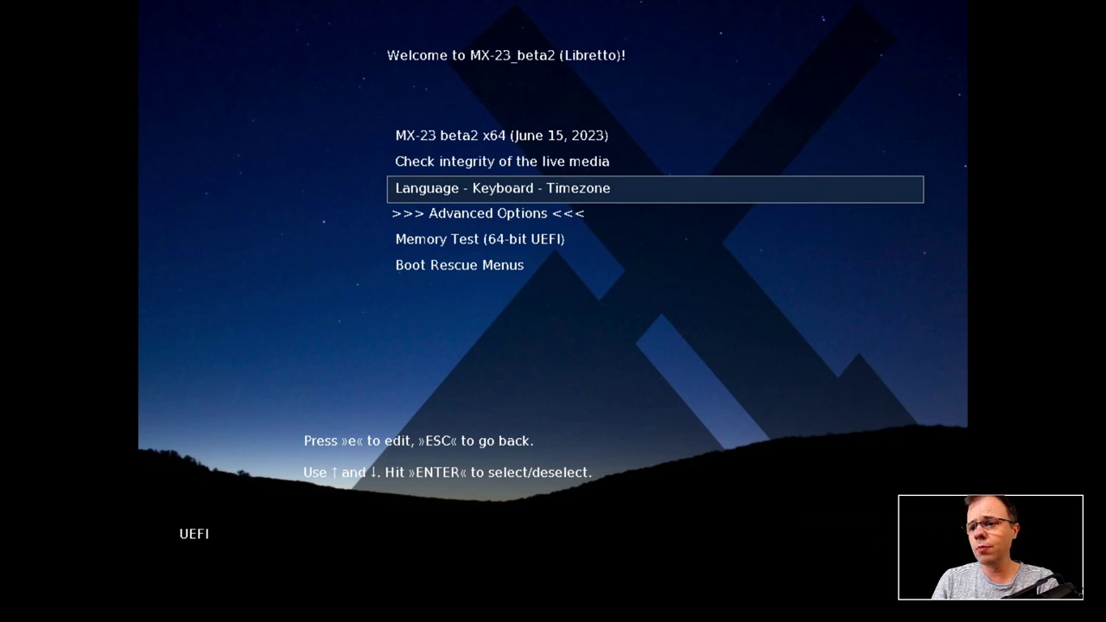
key("Return")
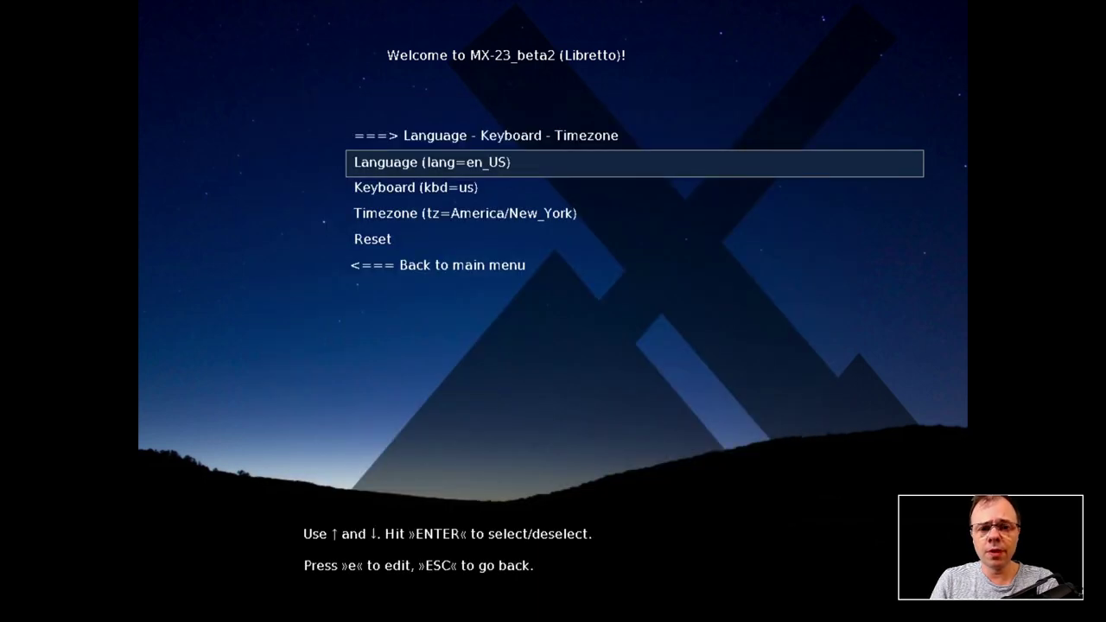
- Select Keyboard (kbd=us) and open its layout list, after toggling the VM's full screen off and on
key("Down")
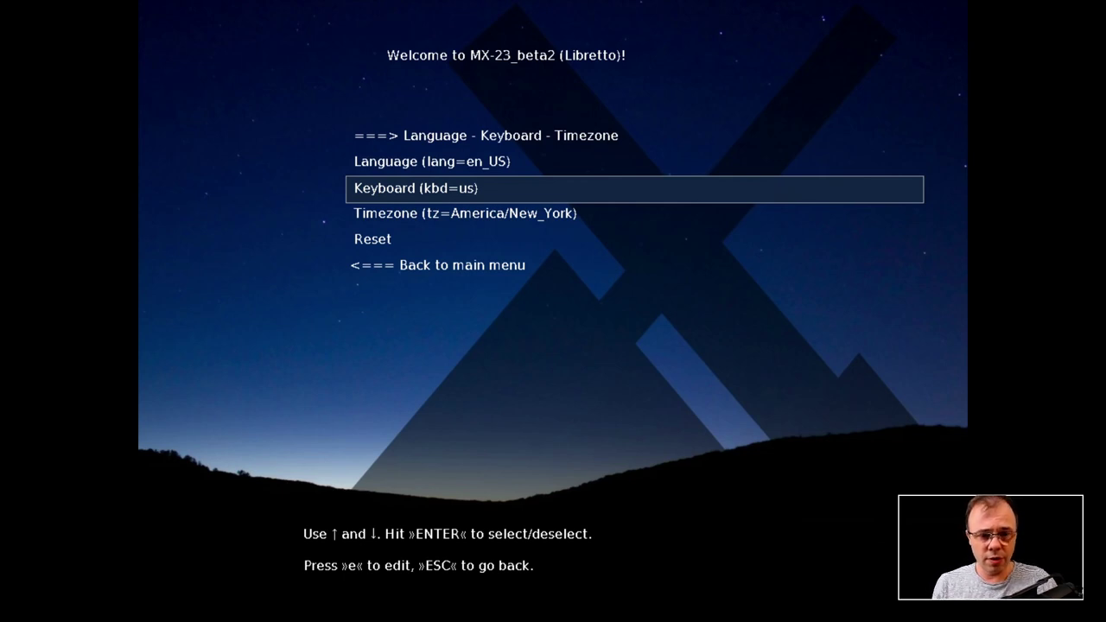
mouse_move(546, 12)
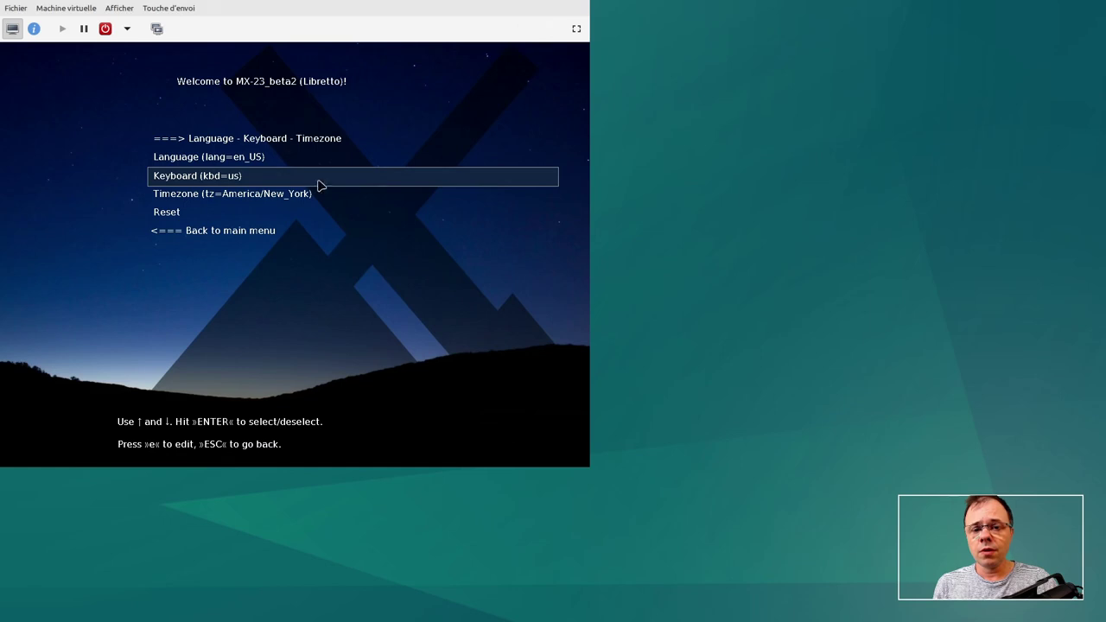
left_click(544, 12)
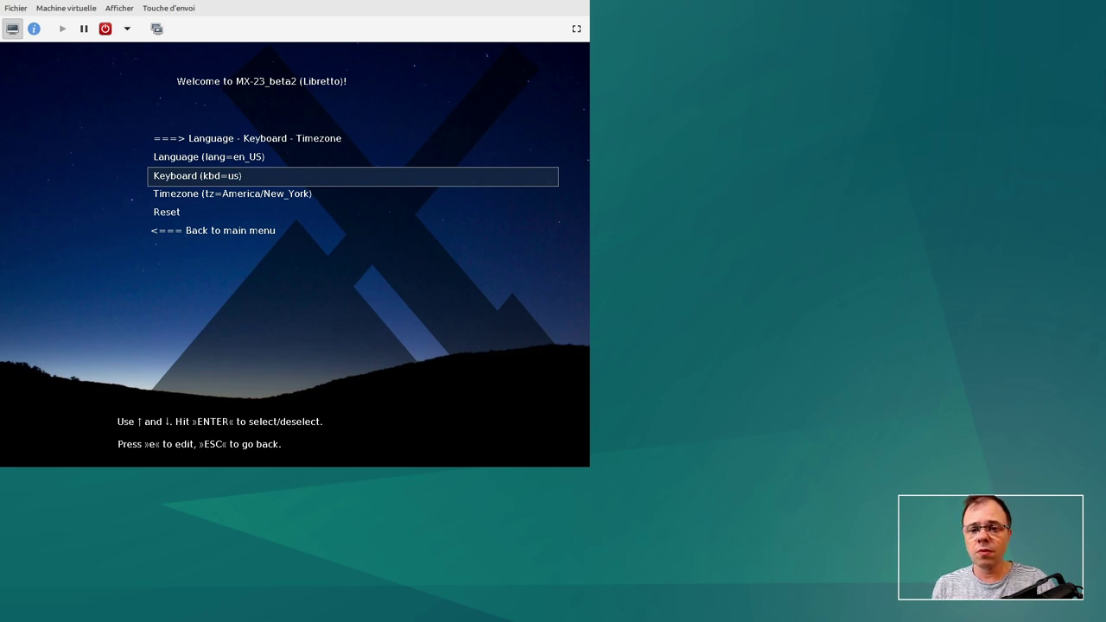
left_click(578, 31)
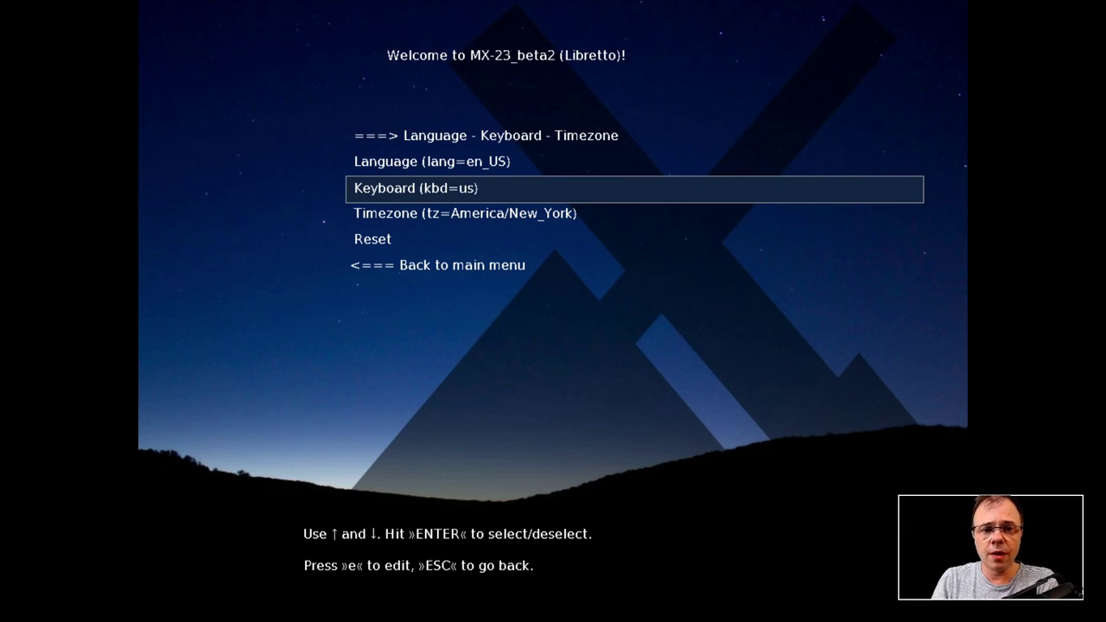
key("Return")
- Choose the French keyboard layout kbd=fr
key("Down")
key("Down")
key("Down")
key("Down")
key("Down")
key("Down")
key("Down")
key("Down")
key("Down")
key("Down")
key("Down")
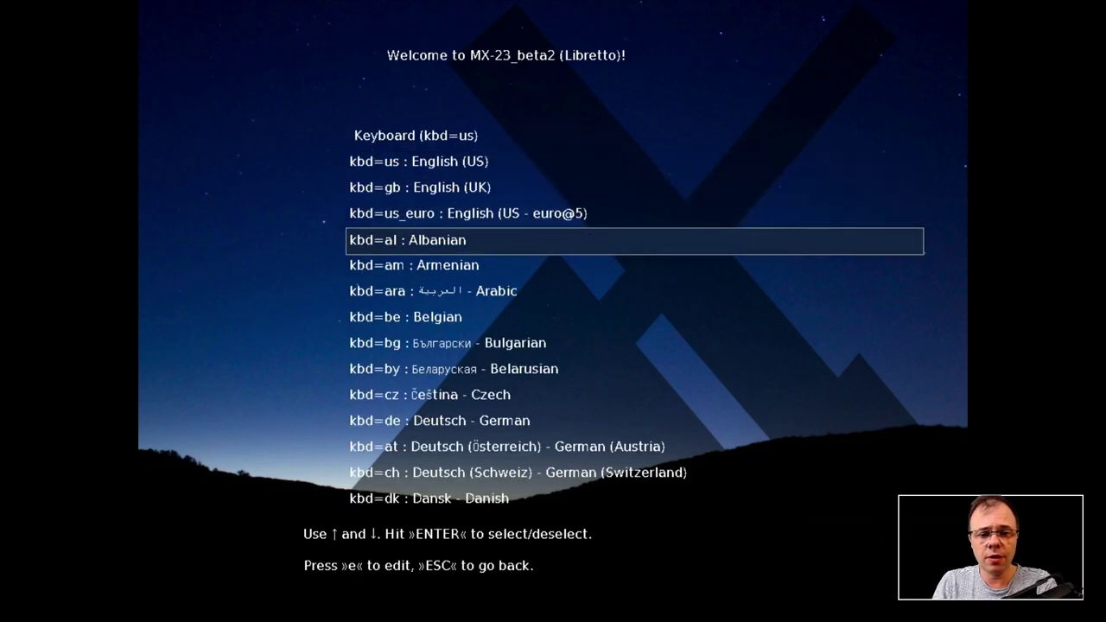
key("Down")
key("Down")
key("Down")
key("Down")
key("Down")
key("Down")
key("Down")
key("Down")
key("Down")
key("Down")
key("Down")
key("Down")
key("Down")
key("Down")
key("Down")
key("Down")
key("Down")
key("Down")
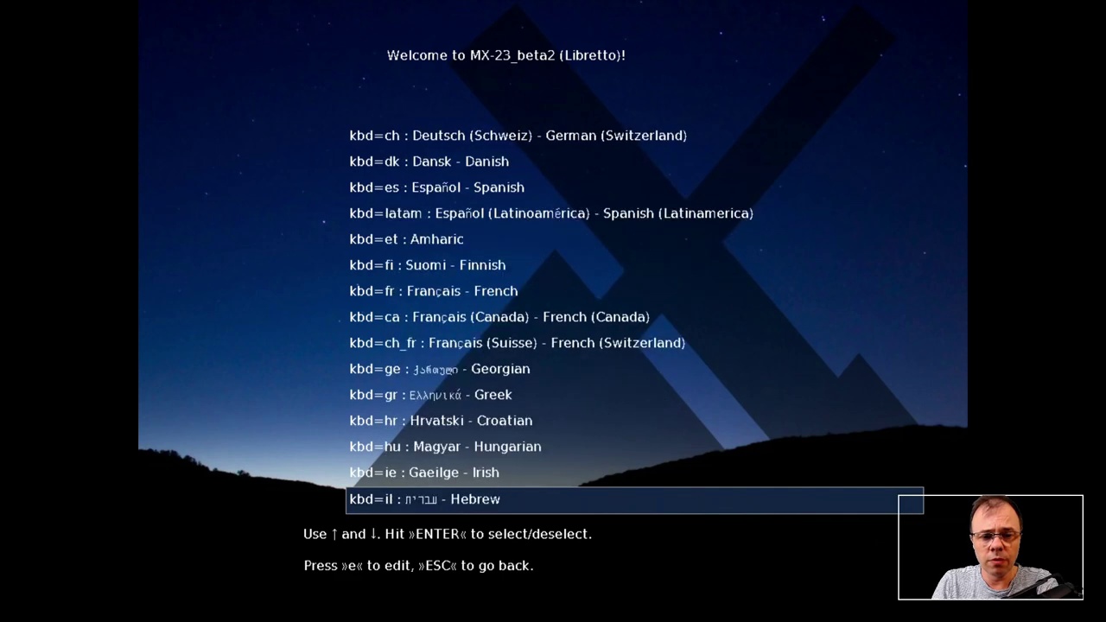
key("Down")
key("Down")
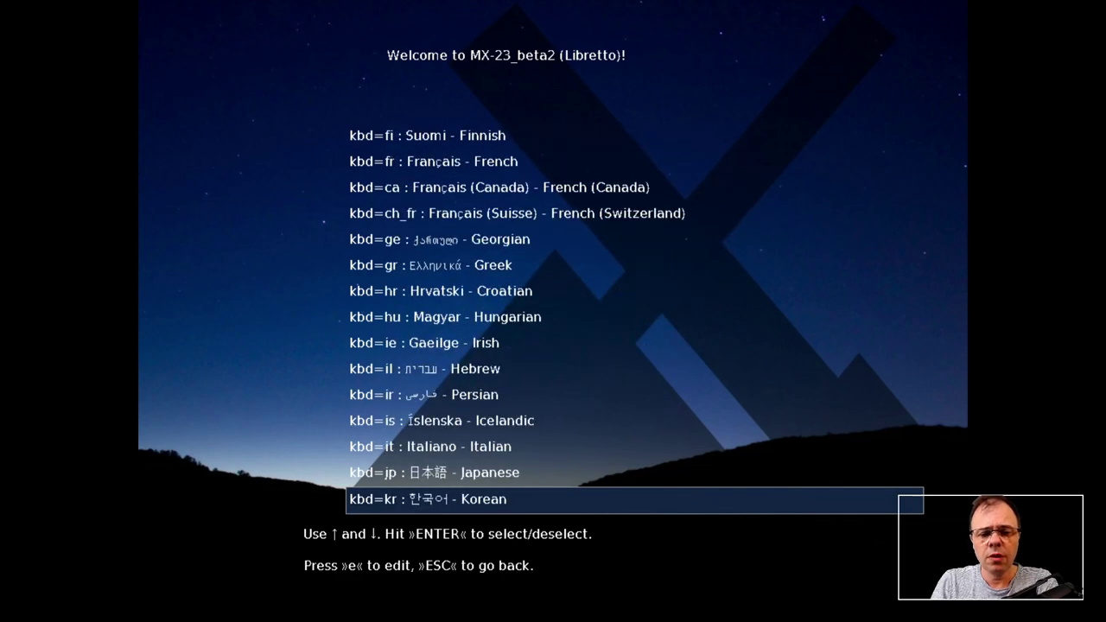
key("Up")
key("Up")
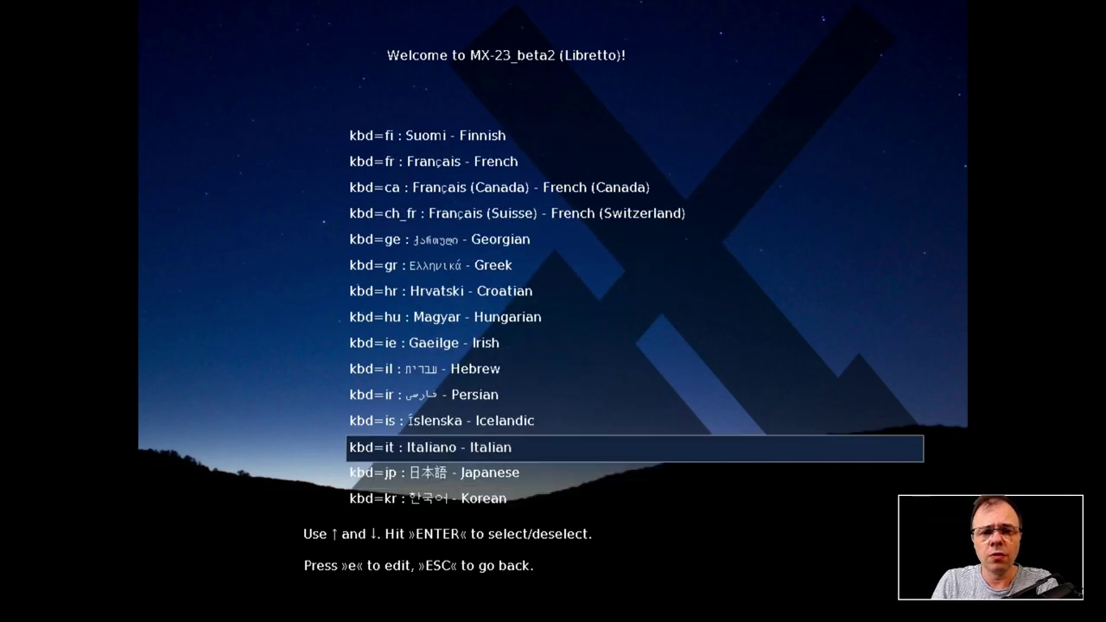
key("Up")
key("Up")
key("Up")
key("Up")
key("Up")
key("Up")
key("Up")
key("Up")
key("Up")
key("Up")
key("Up")
key("Up")
key("Up")
key("Down")
key("Down")
key("Return")
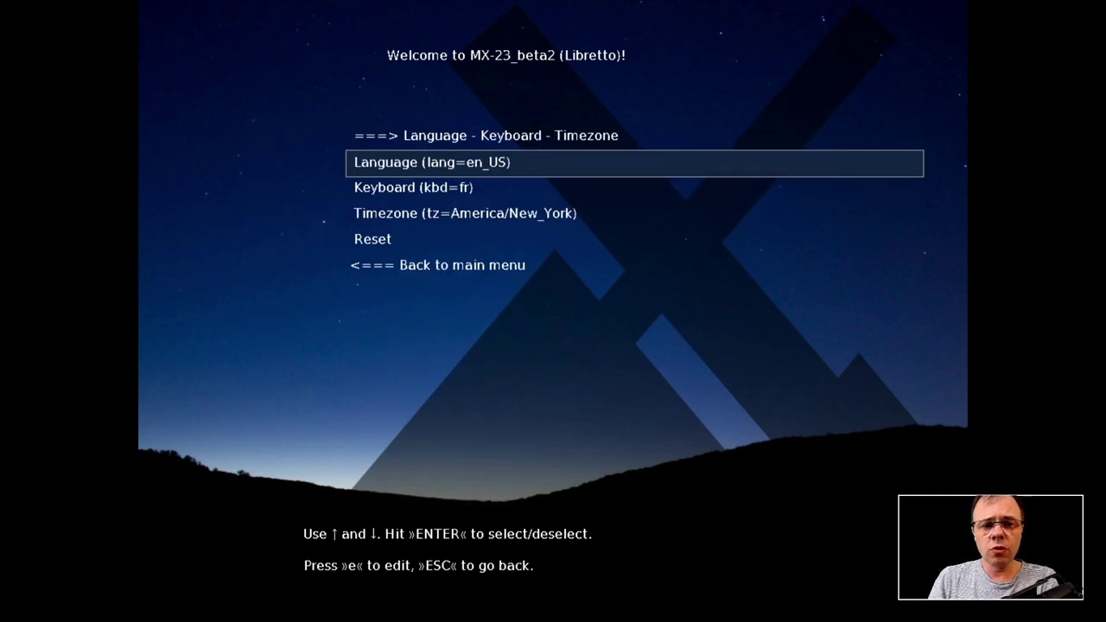
- Set the timezone to Europe/Paris and go back to the main boot menu
key("Down")
key("Down")
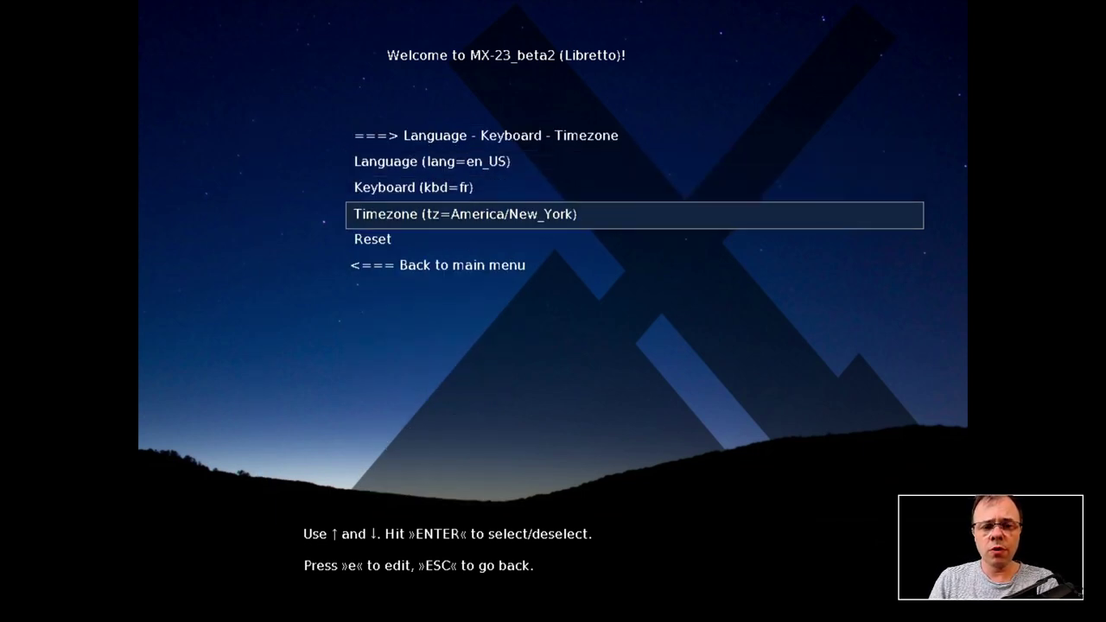
key("Return")
key("Down")
key("Down")
key("Down")
key("Down")
key("Down")
key("Down")
key("Return")
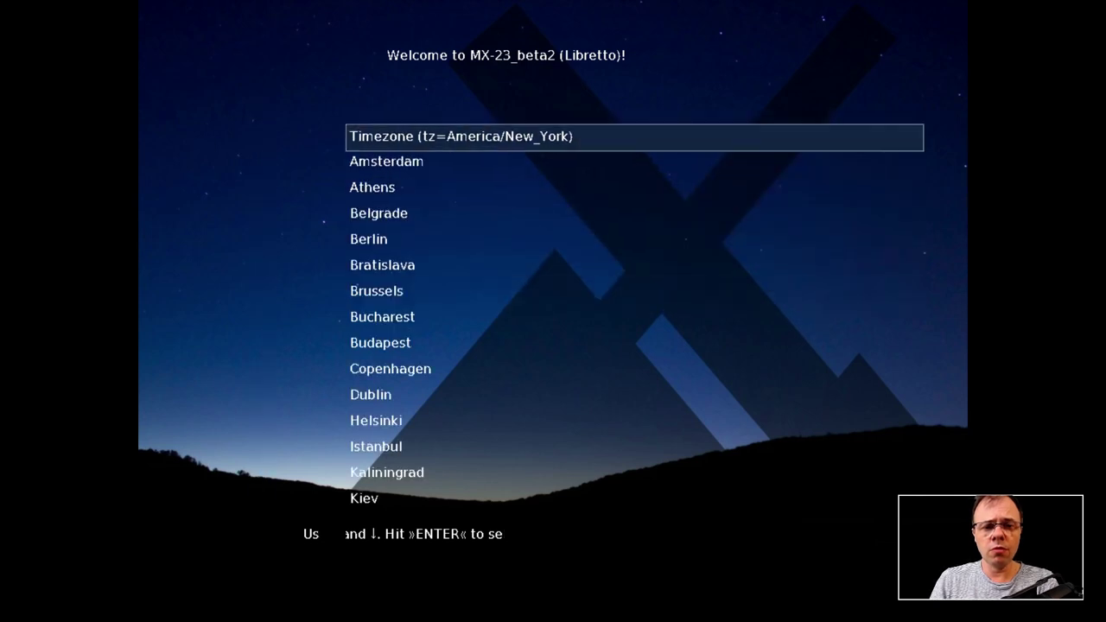
key("Down")
key("Down")
key("Down")
key("Down")
key("Down")
key("Down")
key("Down")
key("Down")
key("Down")
key("Down")
key("Down")
key("Down")
key("Down")
key("Down")
key("Down")
key("Down")
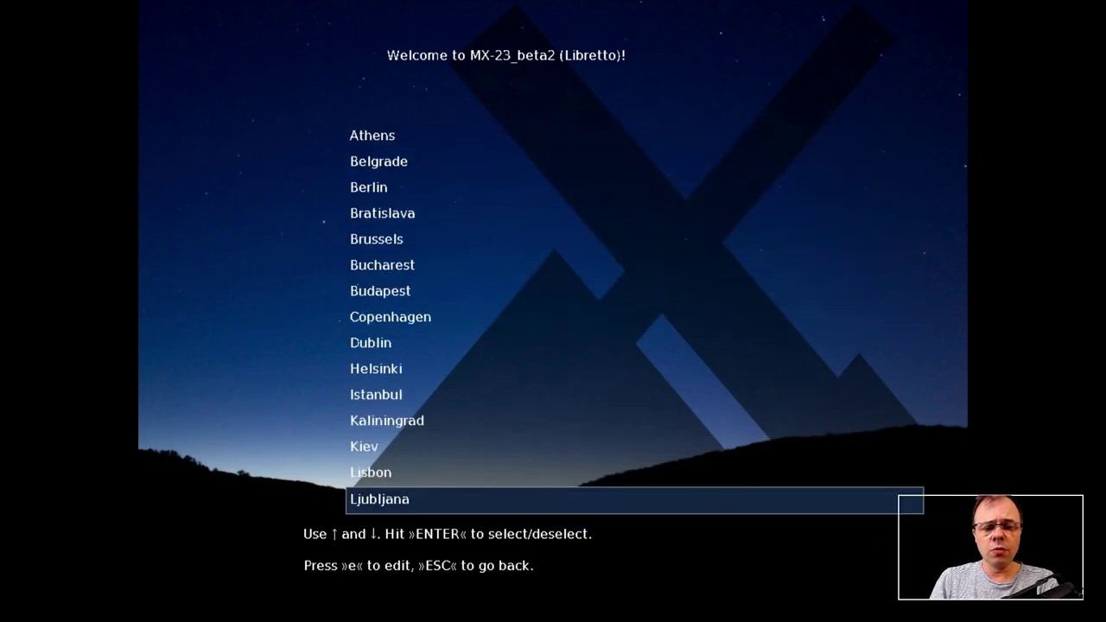
key("Down")
key("Down")
key("Down")
key("Down")
key("Down")
key("Down")
key("Down")
key("Down")
key("Down")
key("Down")
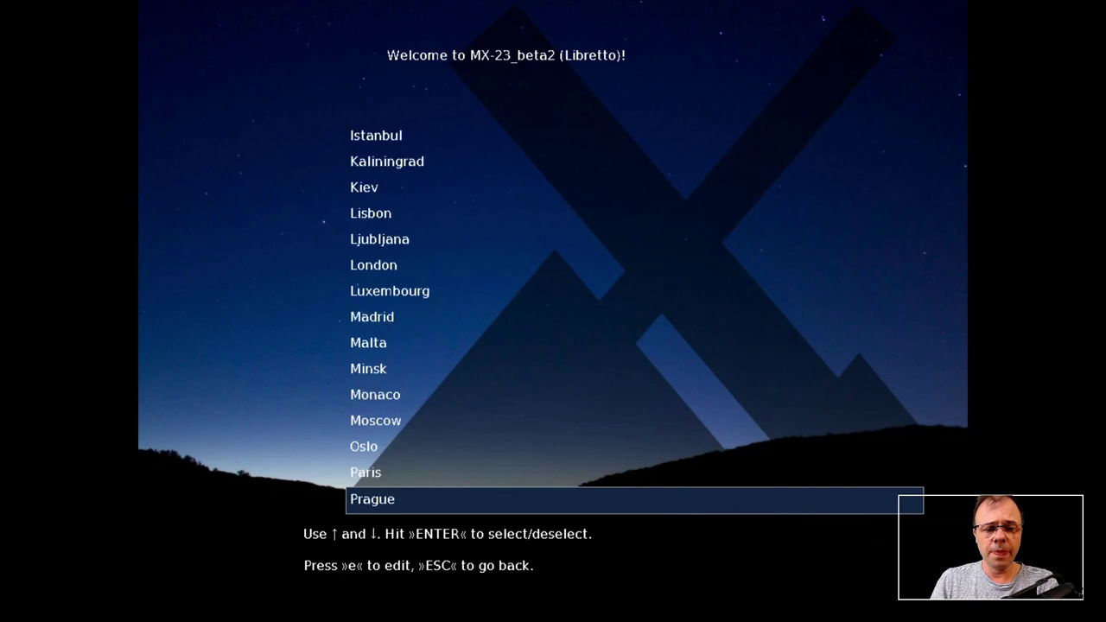
key("Up")
key("Return")
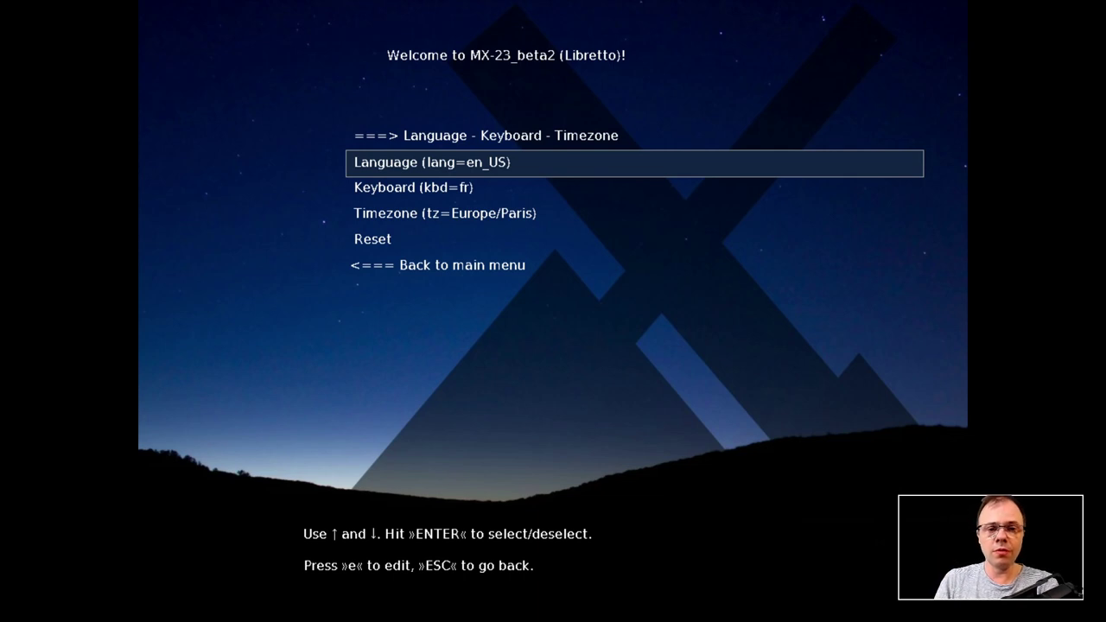
key("Down")
key("Down")
key("Down")
key("Down")
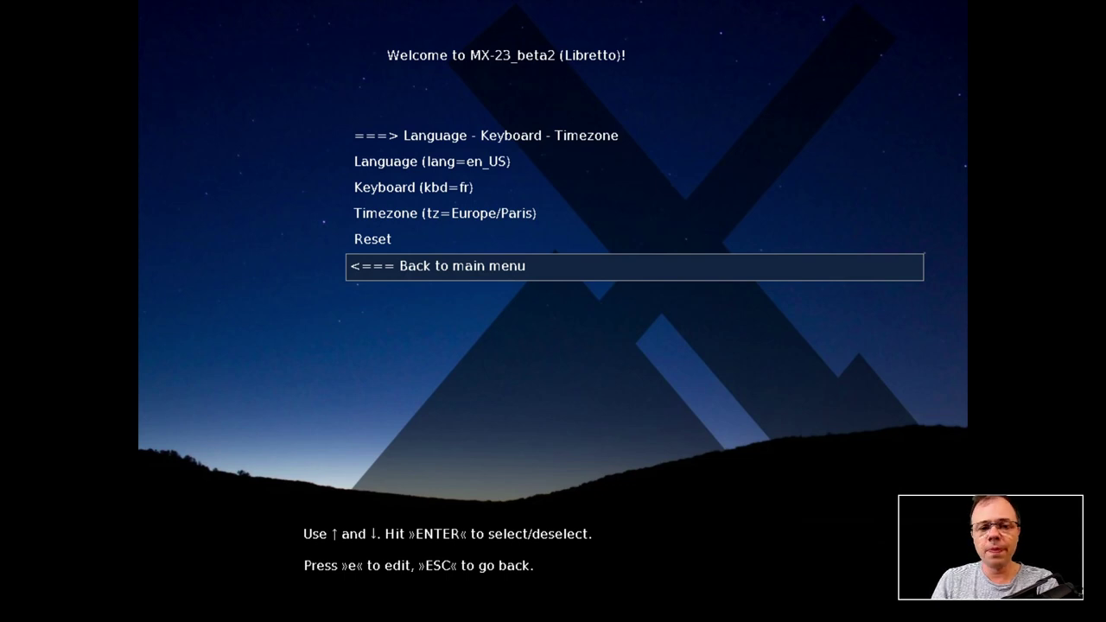
key("Return")
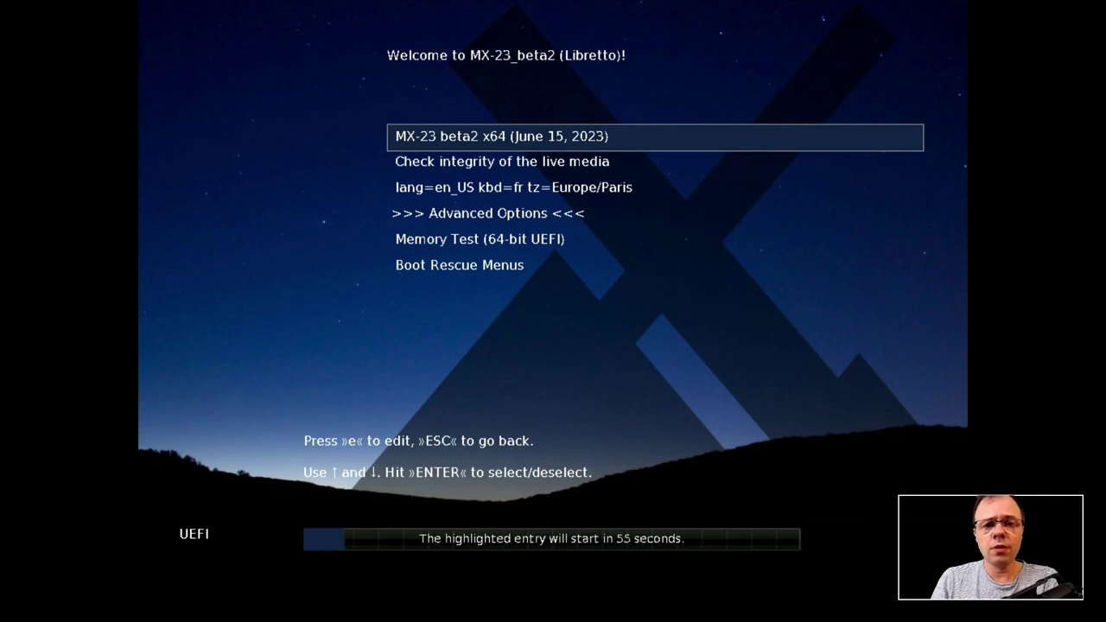
- Boot the MX-23 beta2 x64 live system from the boot menu
key("Return")
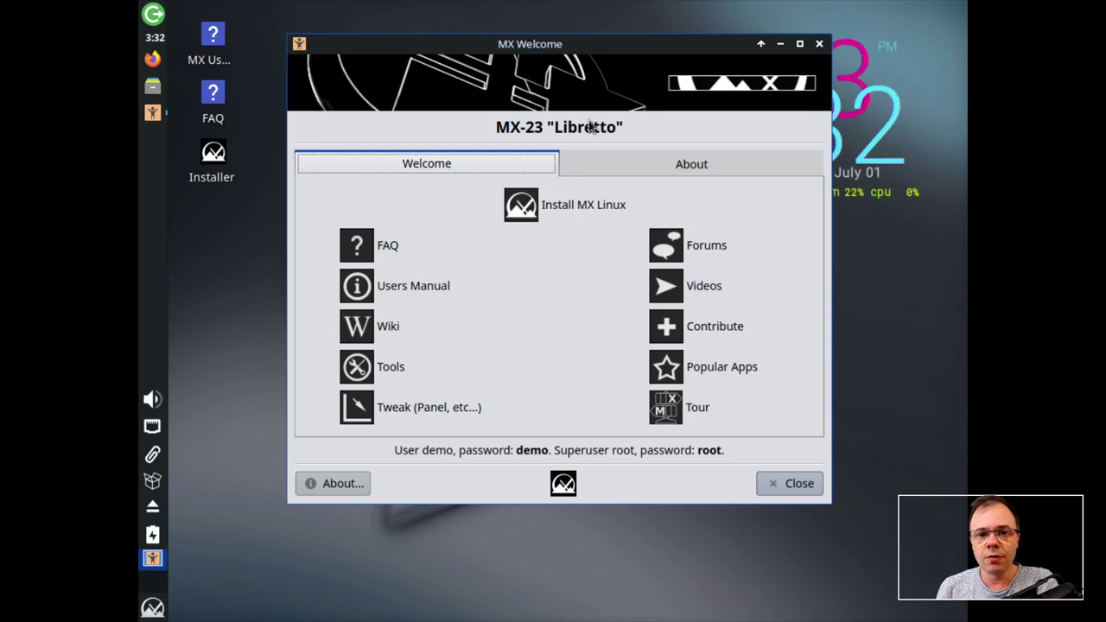
- Nudge the MX Welcome window down and right, then open the applications menu
left_click_drag(596, 51, 624, 57)
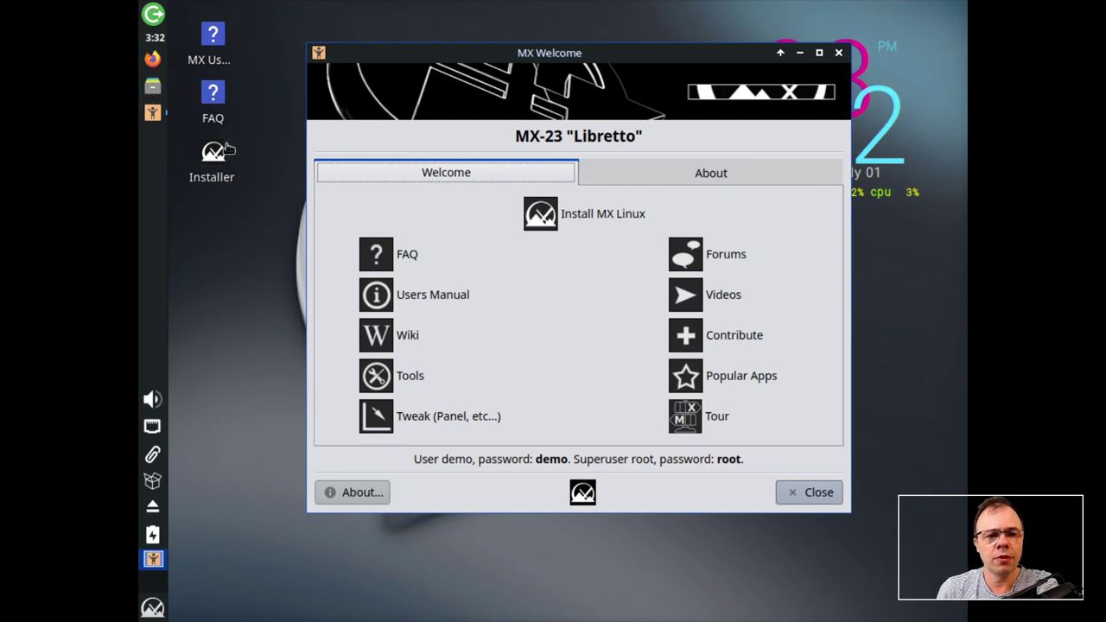
mouse_move(154, 115)
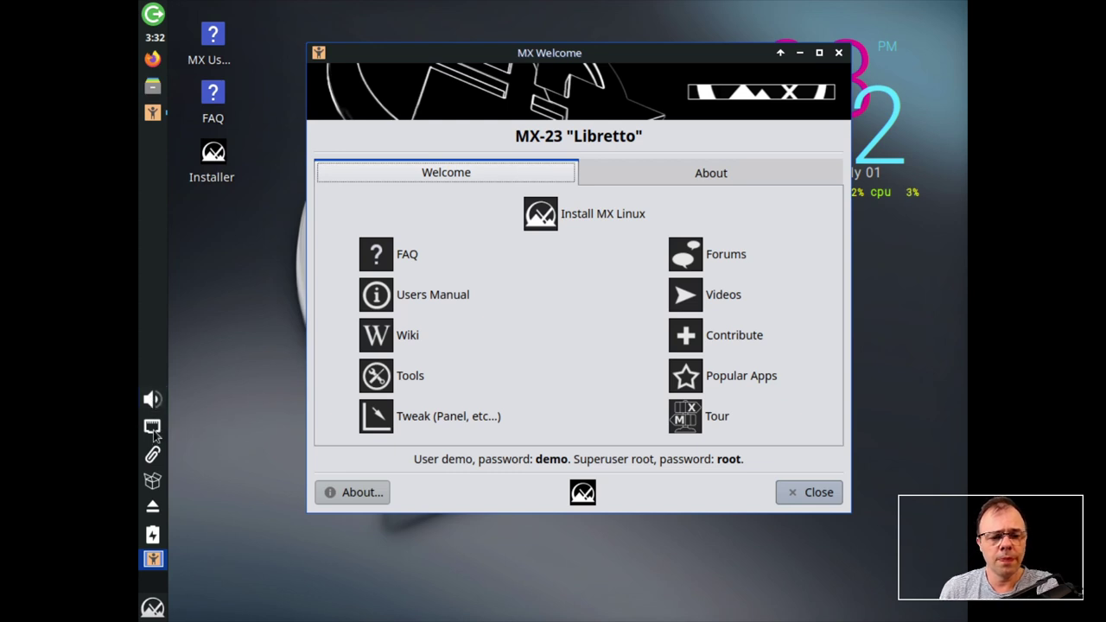
mouse_move(153, 435)
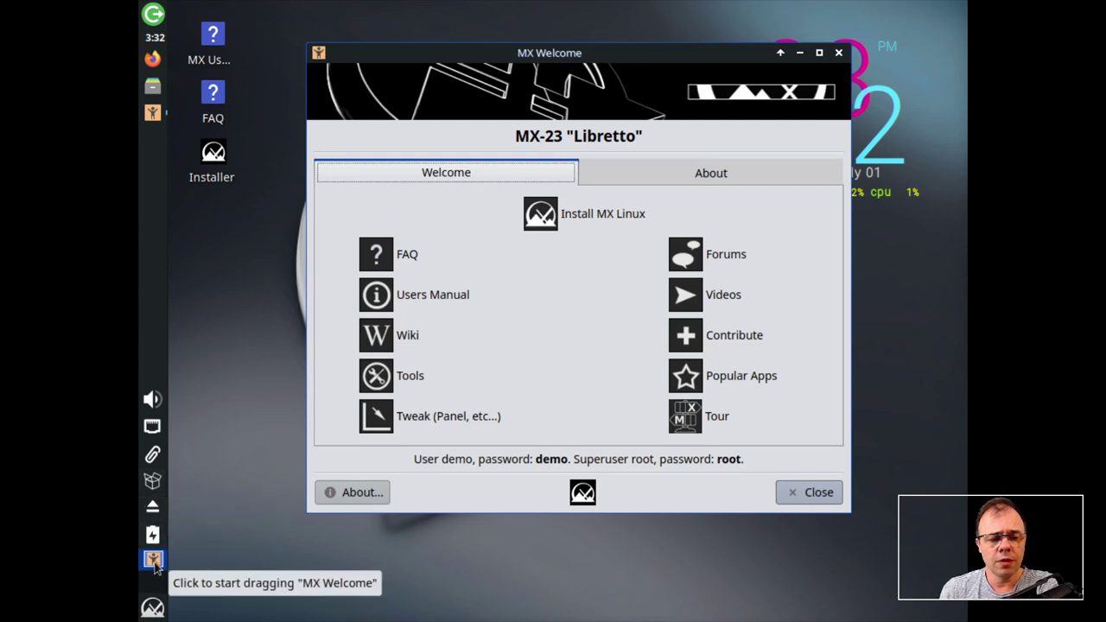
left_click(152, 608)
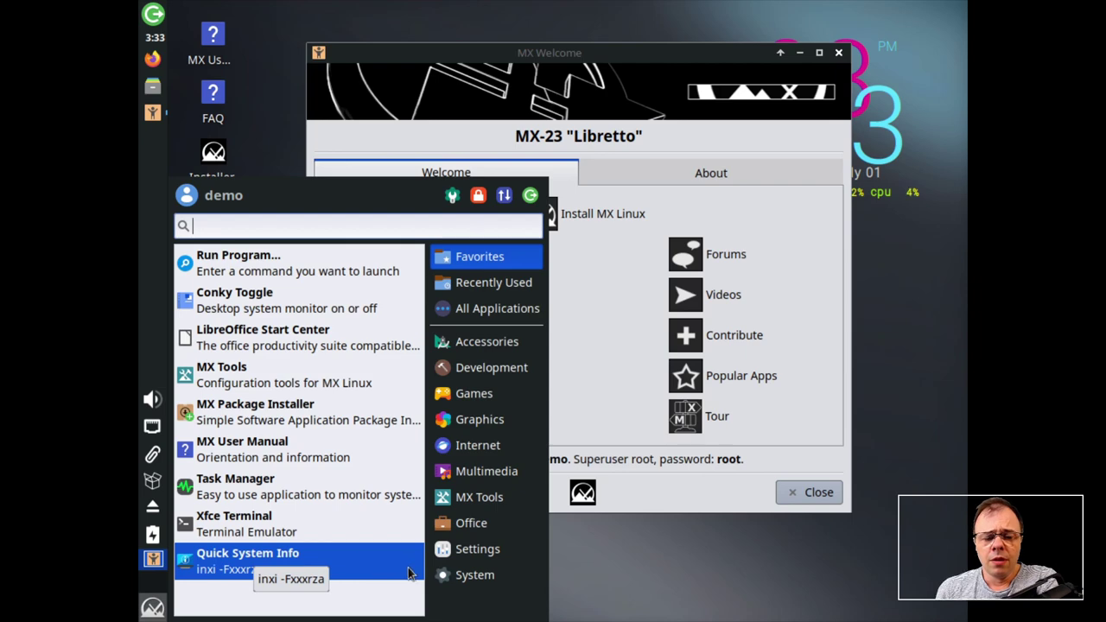
- Open Display from the Settings category of the Whisker menu
left_click(478, 549)
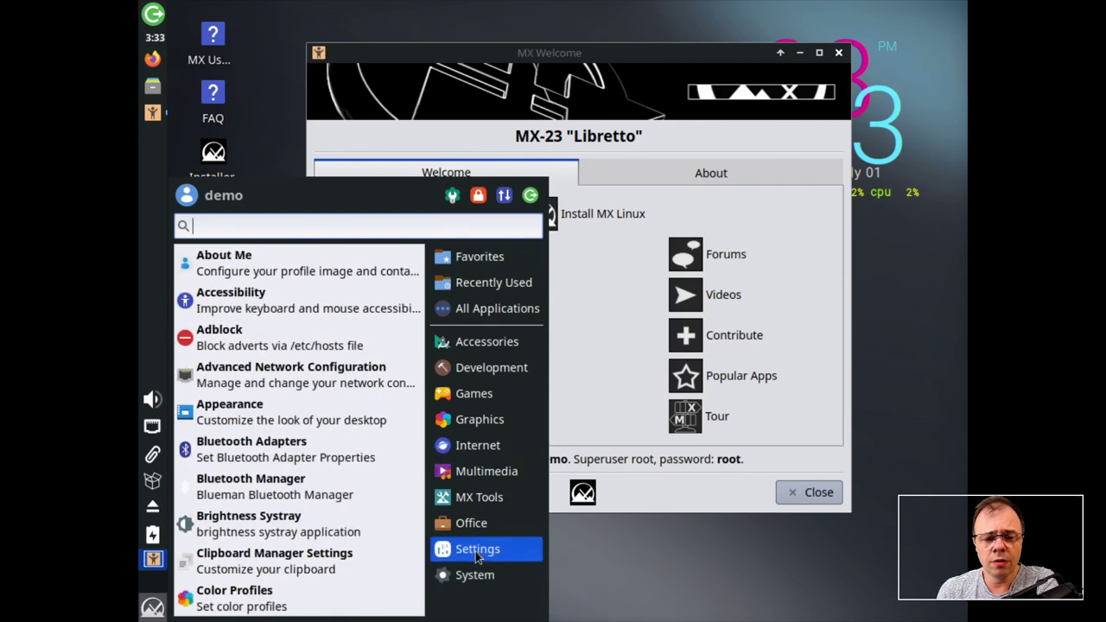
mouse_move(481, 581)
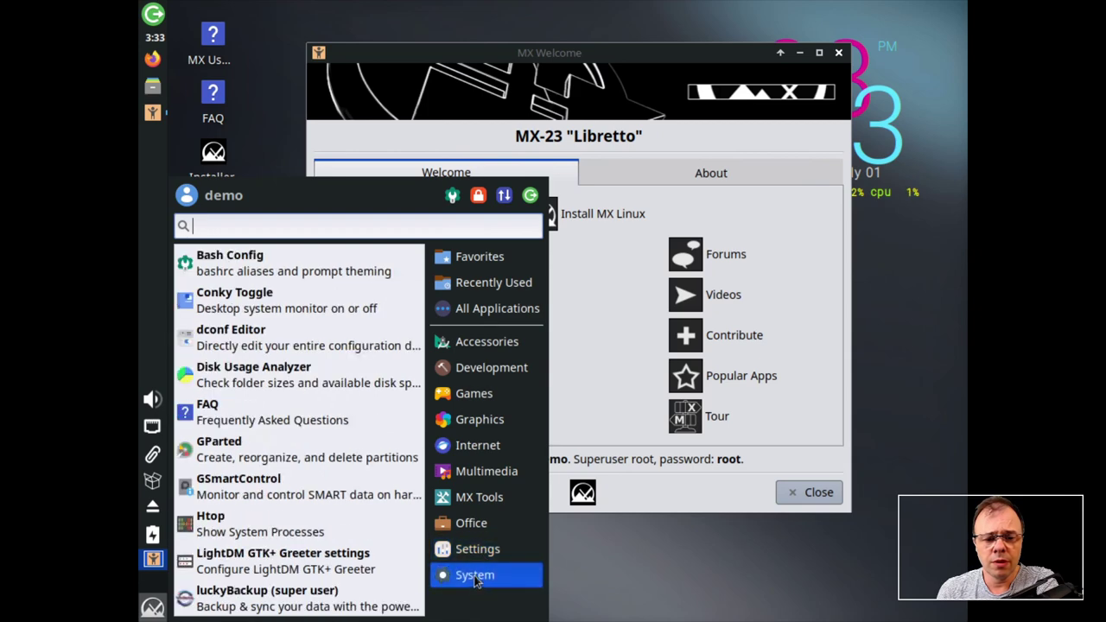
mouse_move(480, 560)
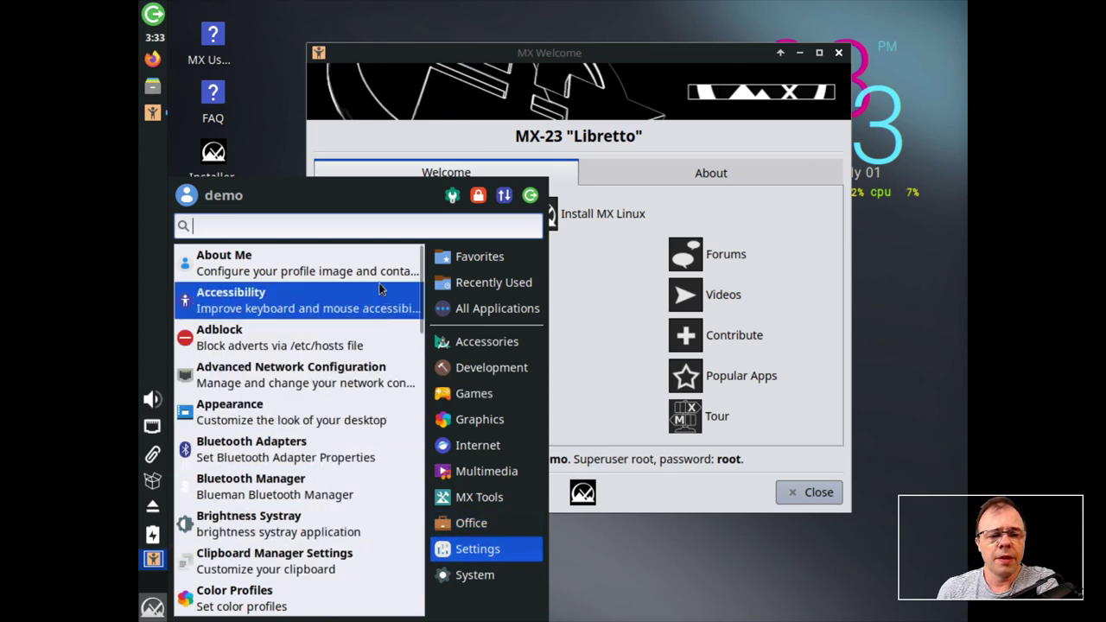
scroll(358, 424, "down", 5)
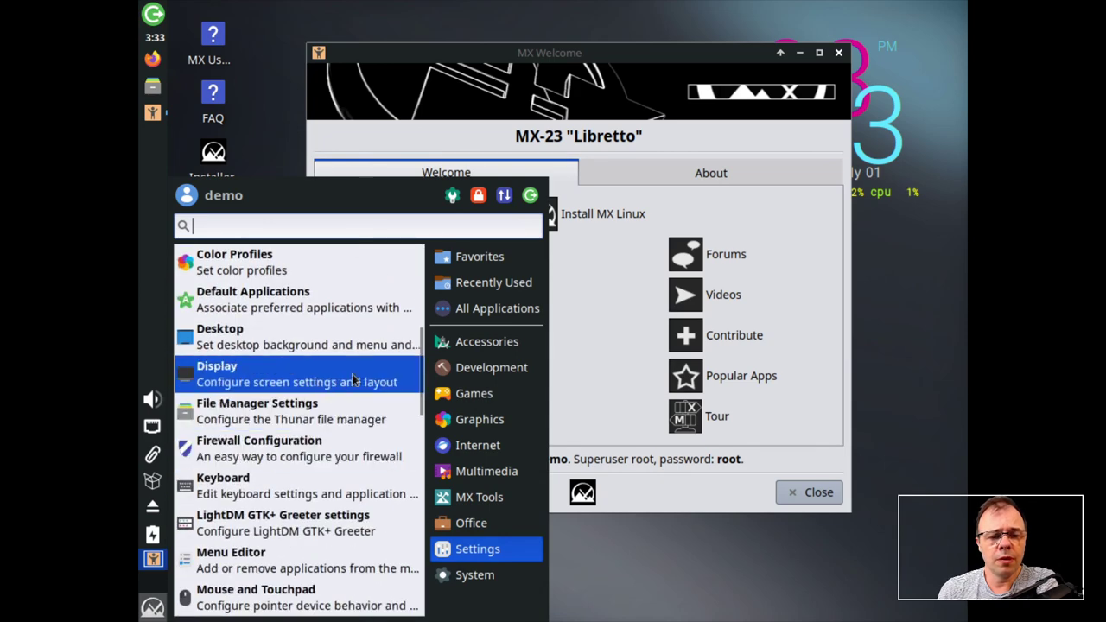
left_click(353, 380)
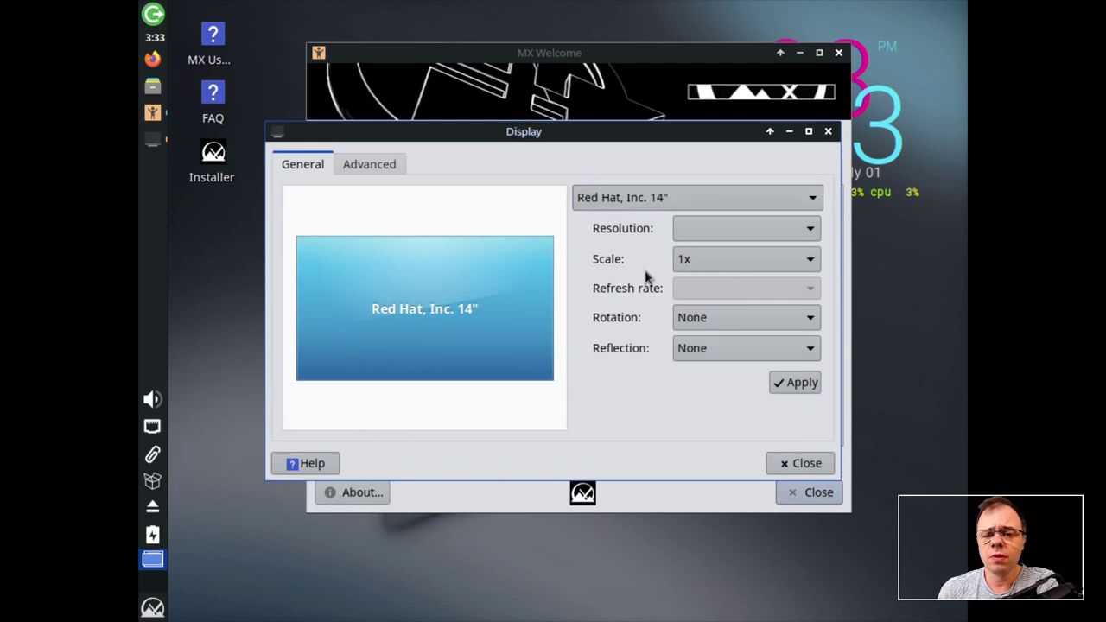
- Apply and keep 1920x1080 resolution, then close the Display and MX Welcome windows
left_click(703, 241)
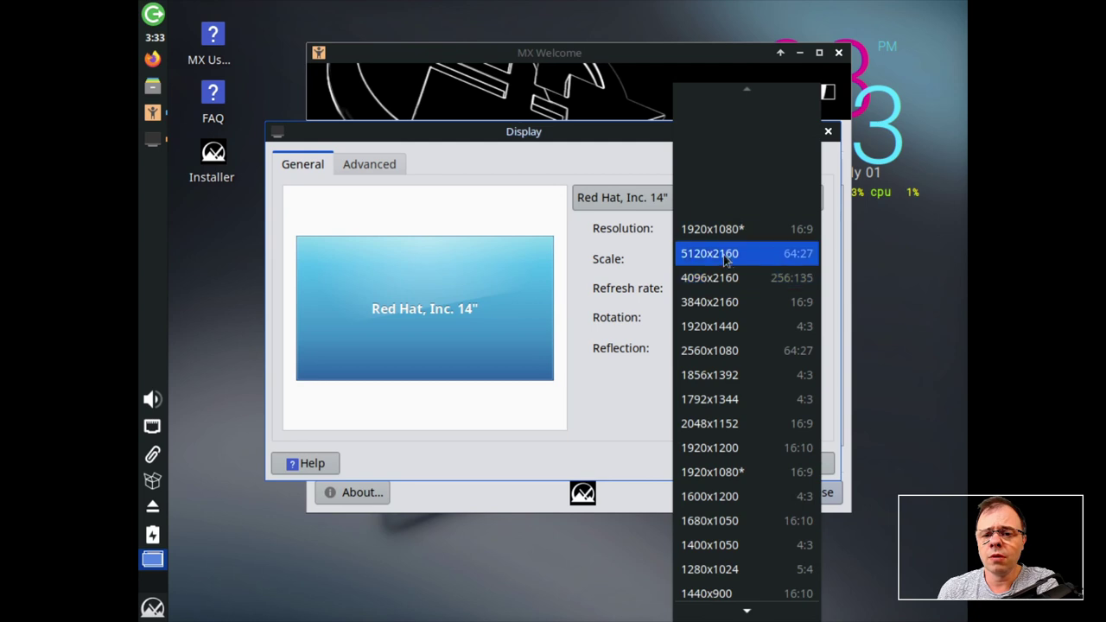
left_click(721, 237)
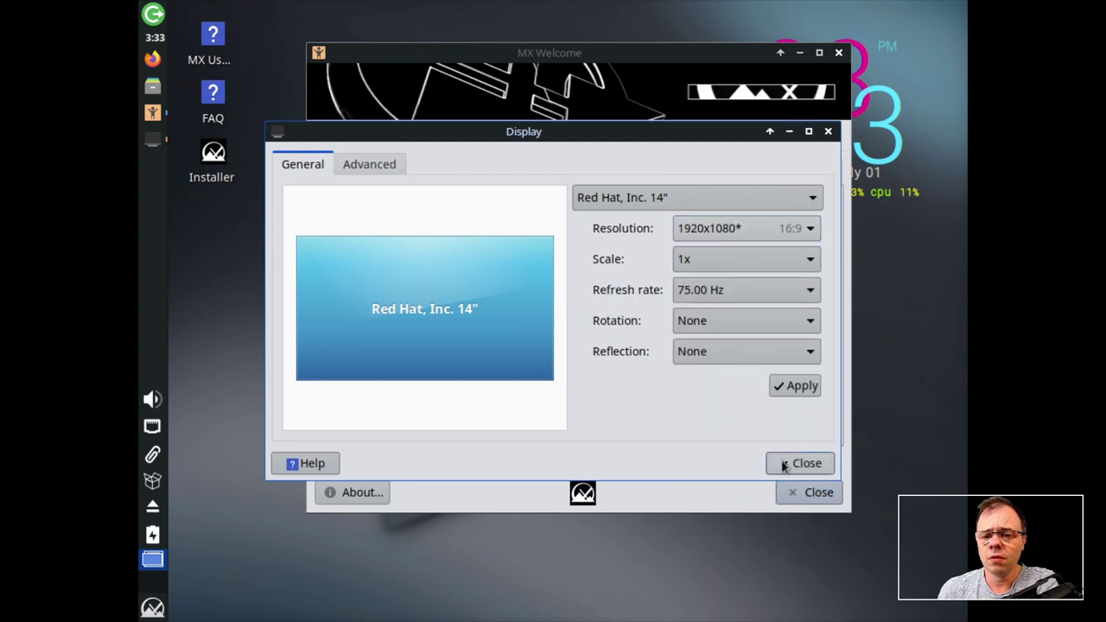
left_click(794, 386)
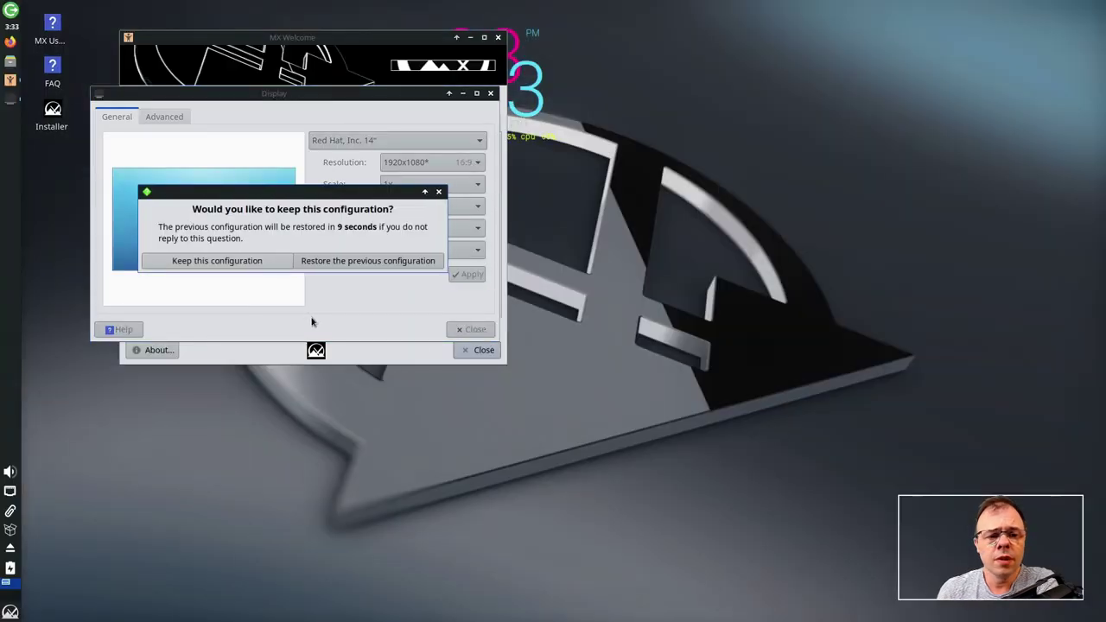
left_click(247, 261)
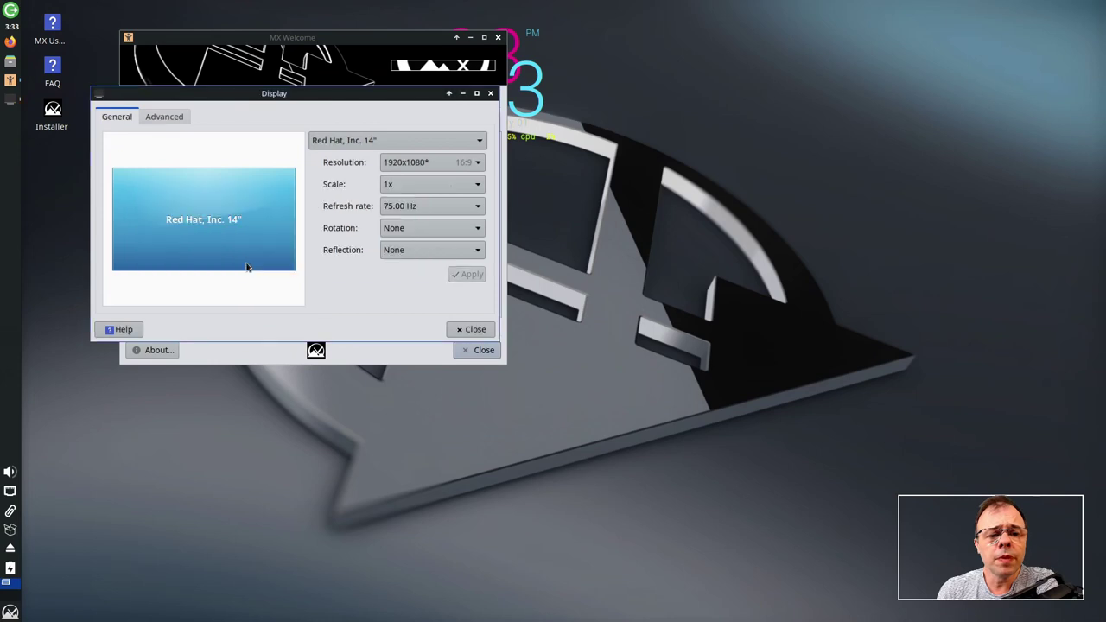
left_click(472, 329)
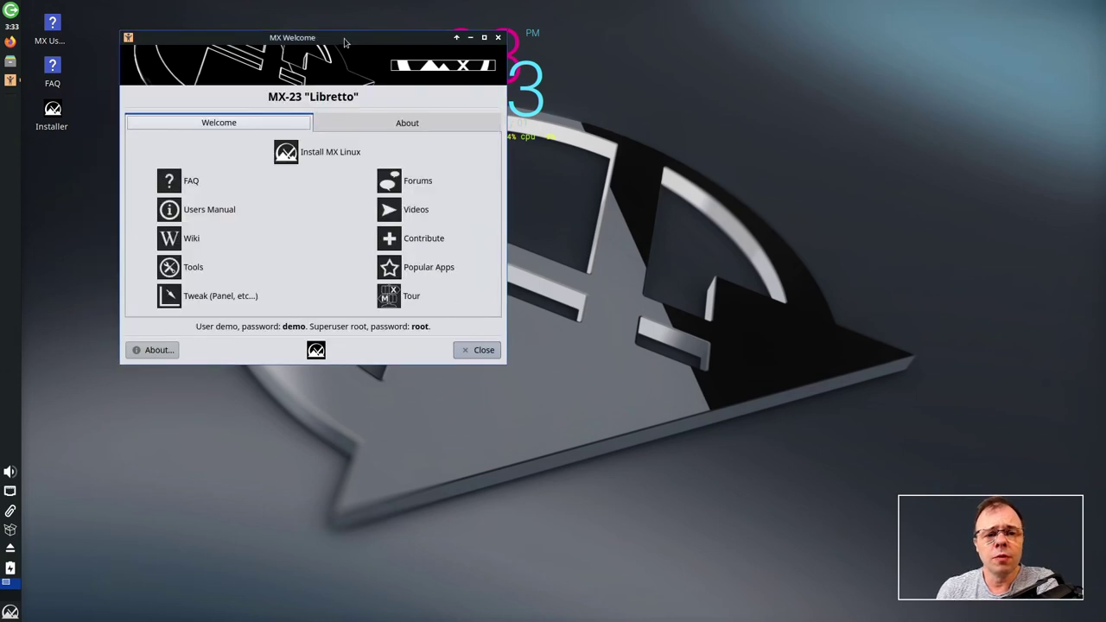
left_click(759, 388)
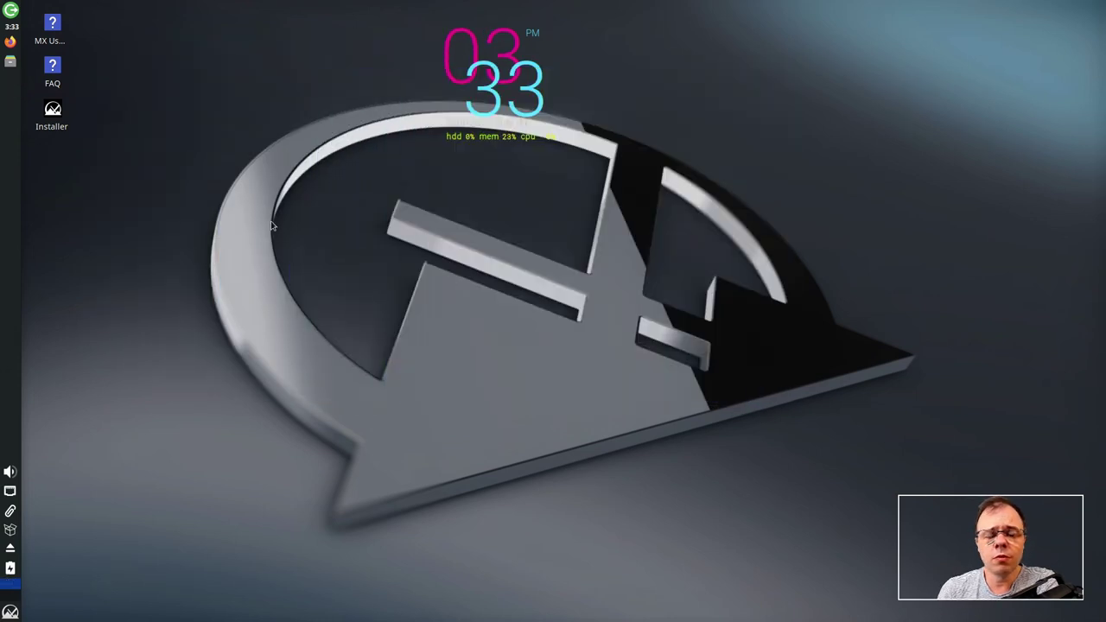
- Launch the MX Linux Installer from its desktop icon
double_click(56, 124)
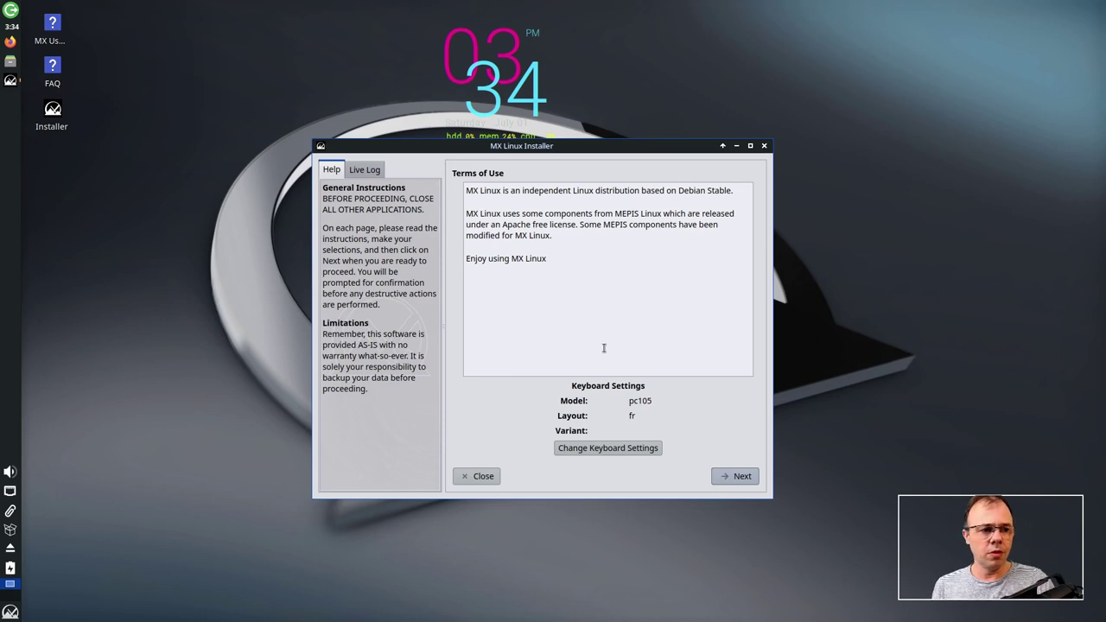
scroll(649, 372, "up", 3)
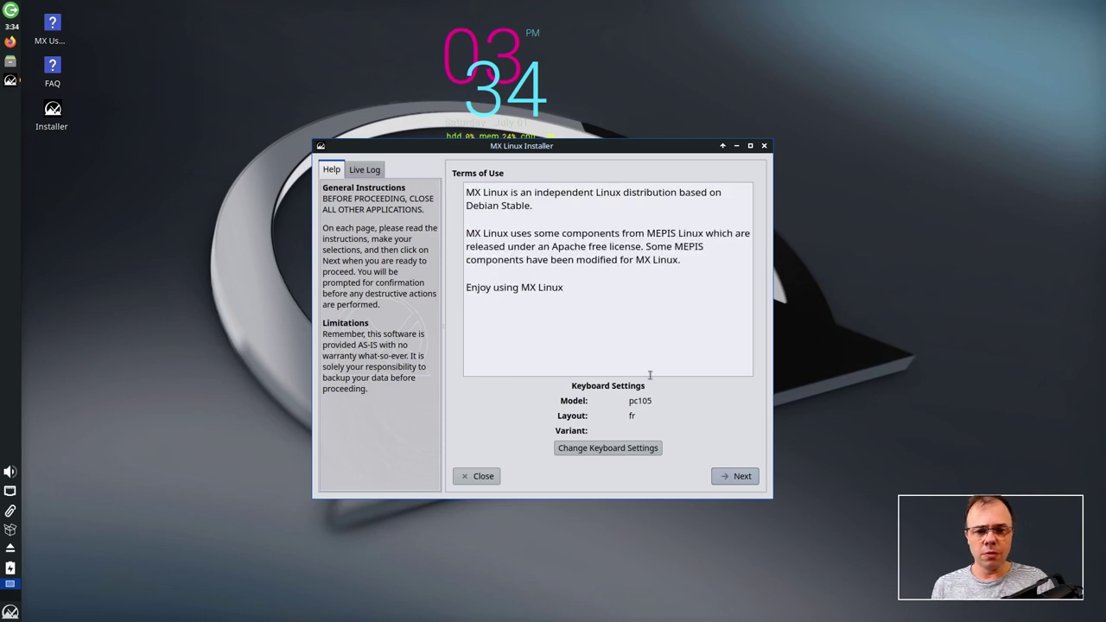
scroll(650, 373, "down", 1)
scroll(650, 373, "up", 2)
scroll(650, 373, "down", 3)
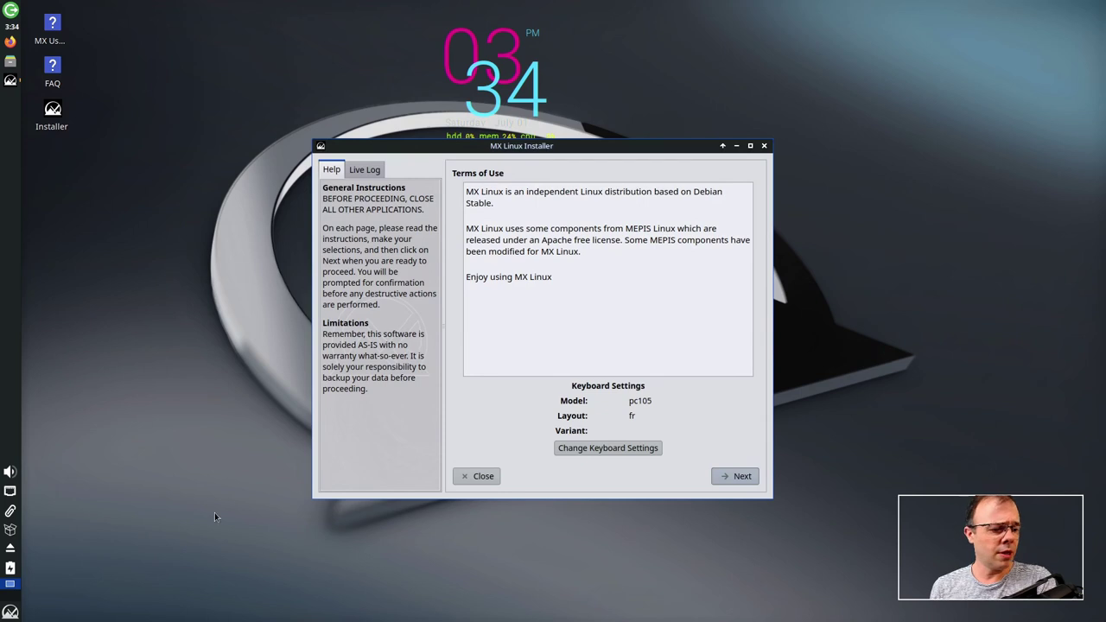
- Open Display settings again from the applications menu
left_click(11, 613)
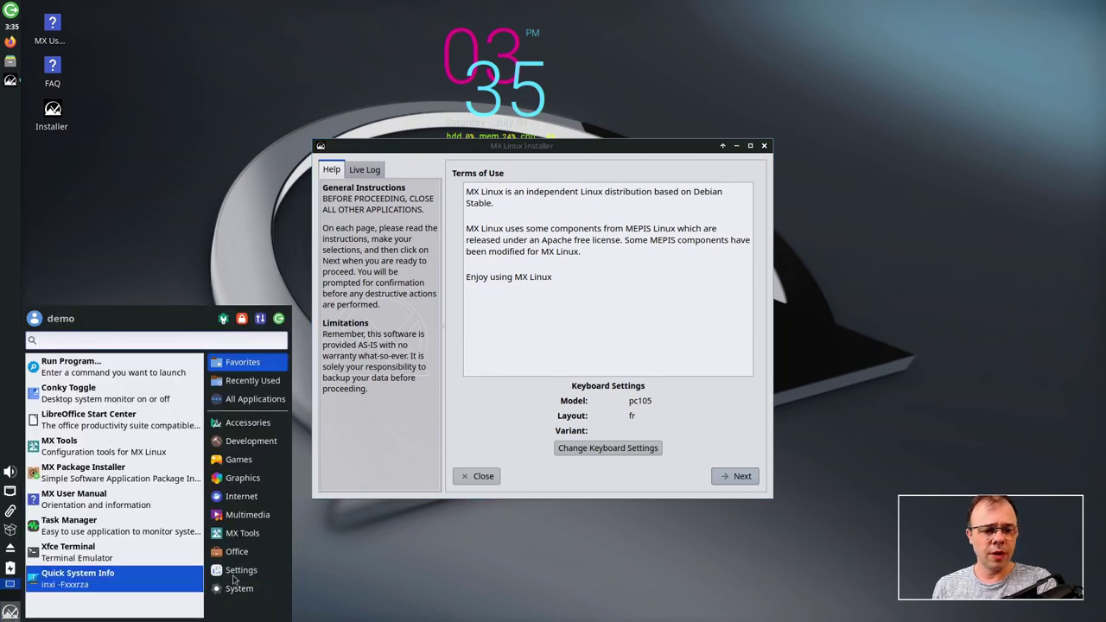
left_click(242, 571)
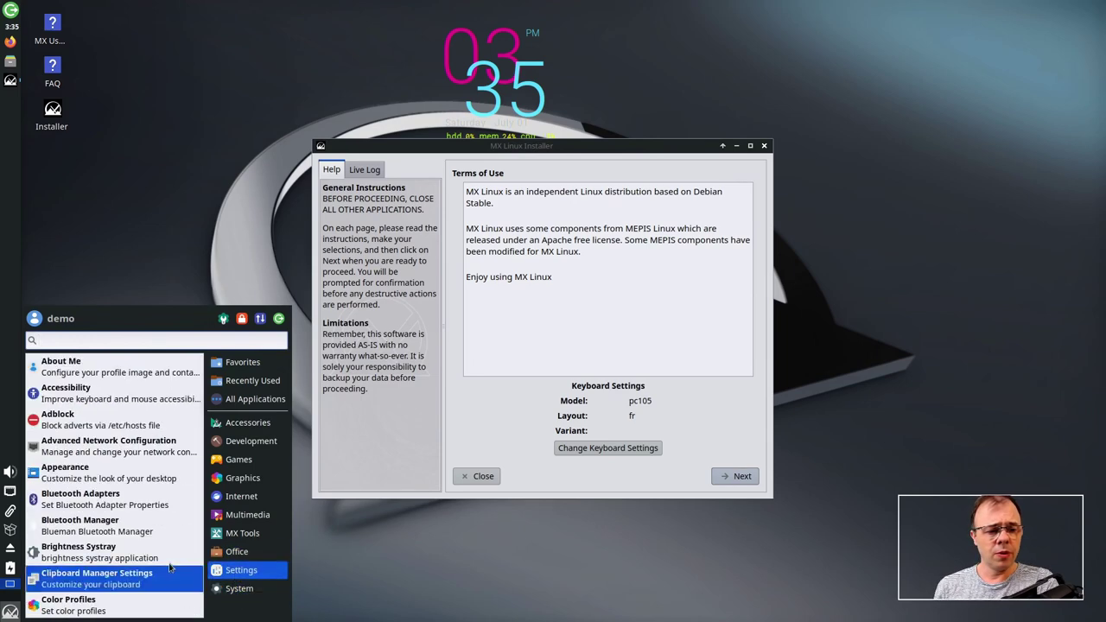
scroll(121, 510, "down", 1)
scroll(117, 484, "down", 7)
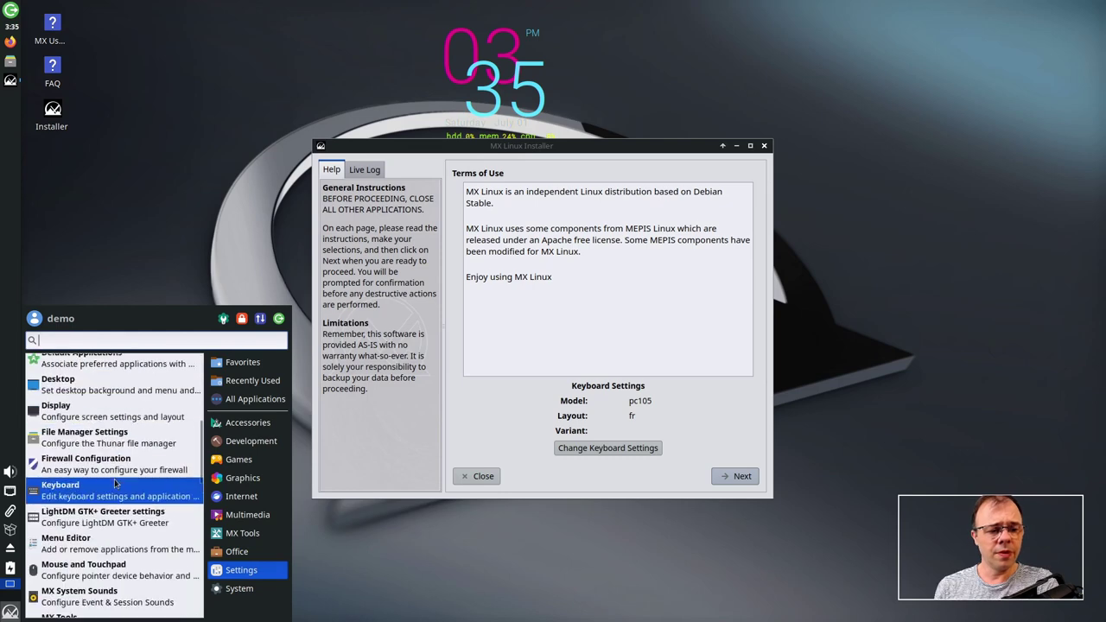
left_click(121, 415)
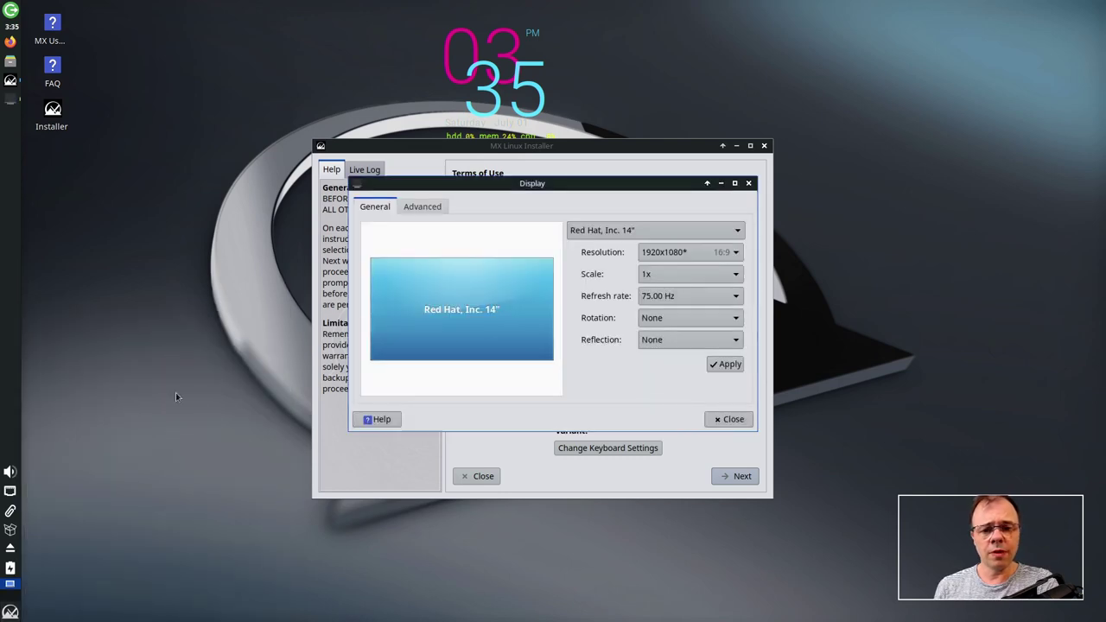
- Apply and keep 1360x768 resolution, then rearrange the installer and Display windows
left_click(700, 252)
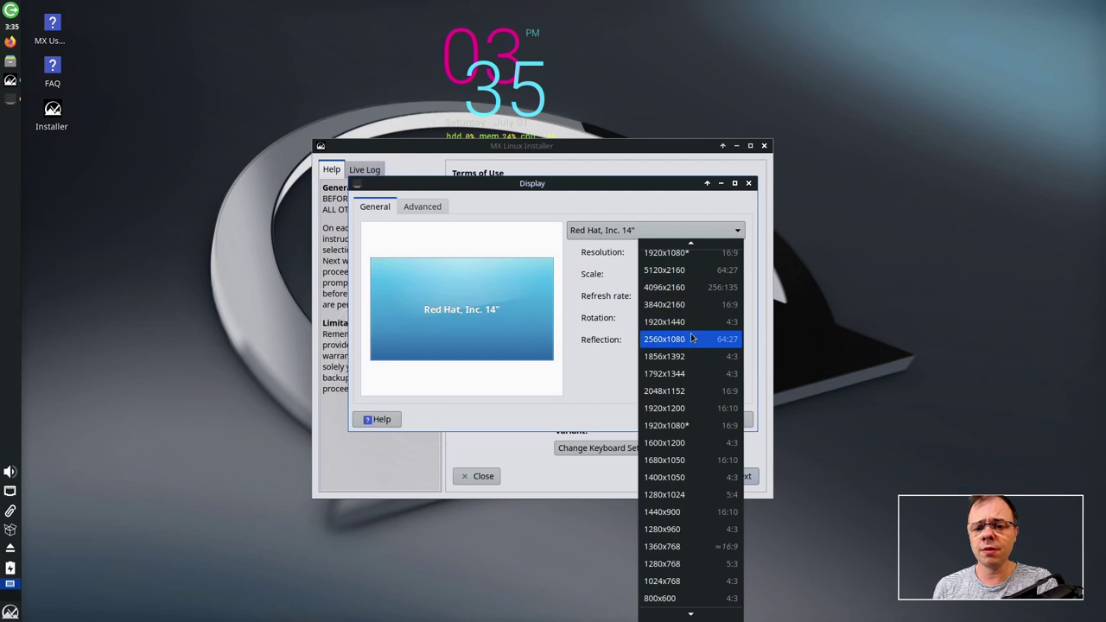
scroll(691, 545, "down", 1)
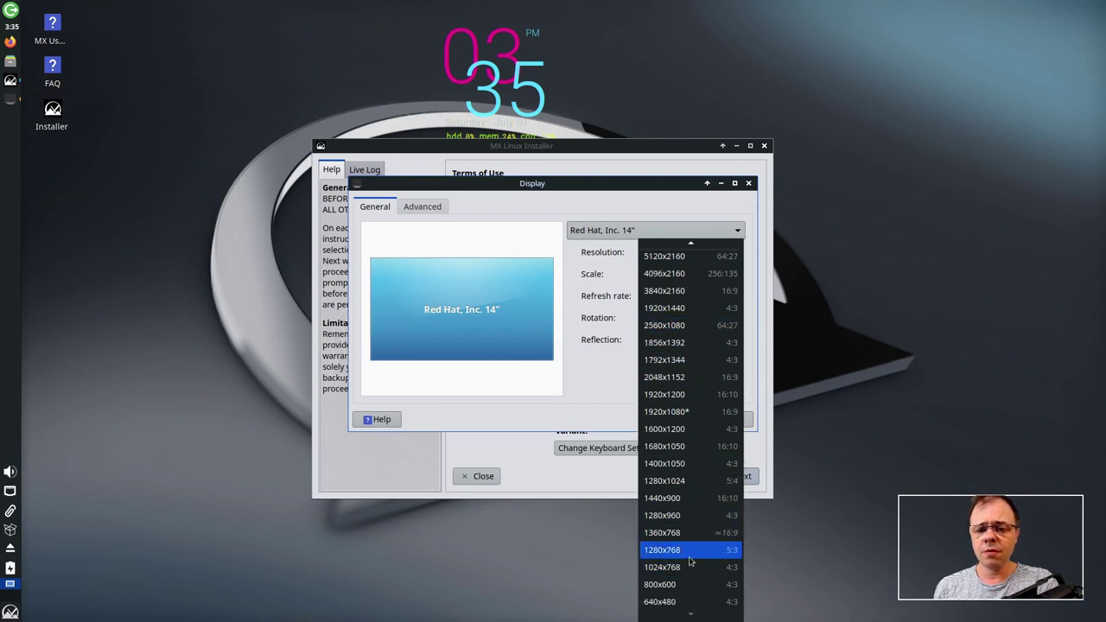
scroll(693, 553, "up", 1)
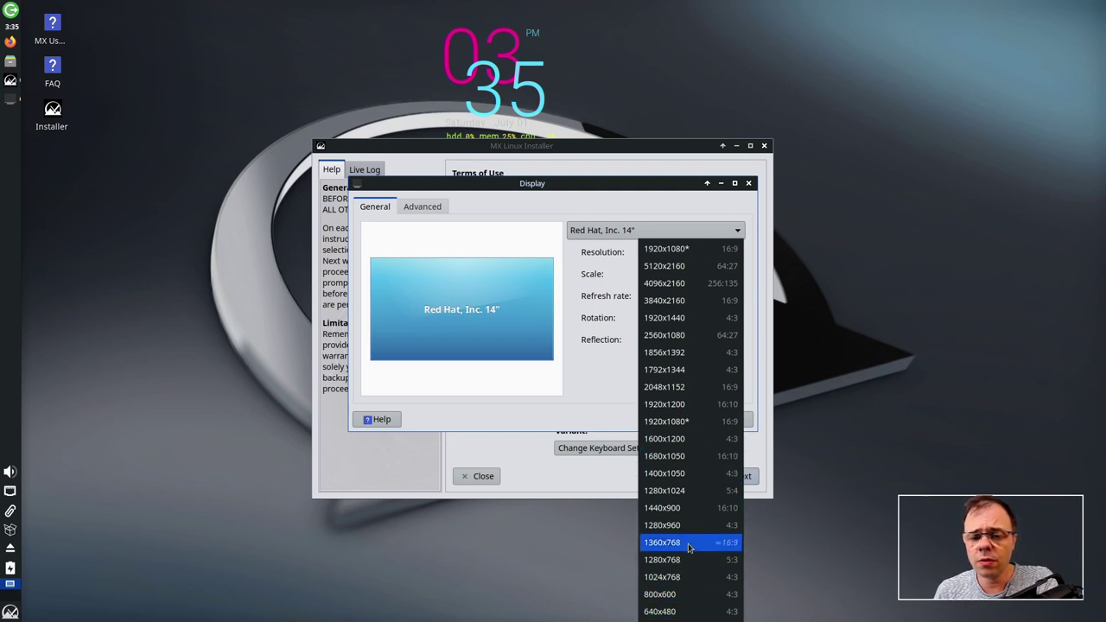
left_click(689, 543)
left_click(724, 366)
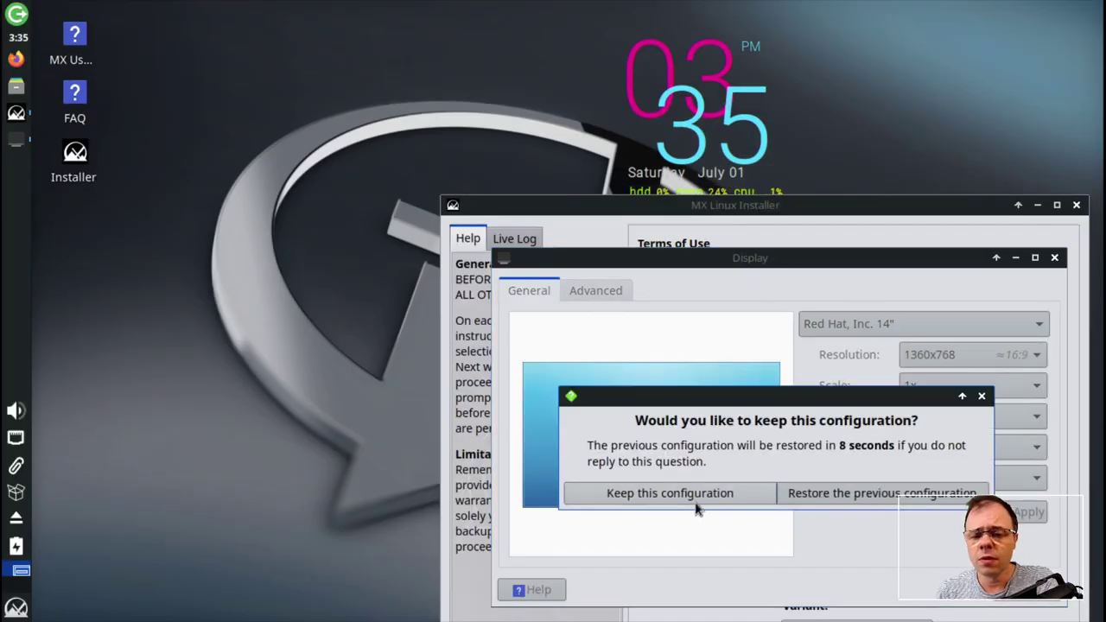
left_click(696, 501)
left_click_drag(736, 205, 403, 35)
left_click_drag(803, 260, 694, 96)
- Close Display settings, shift the installer right, and move past the Terms of Use
left_click(915, 417)
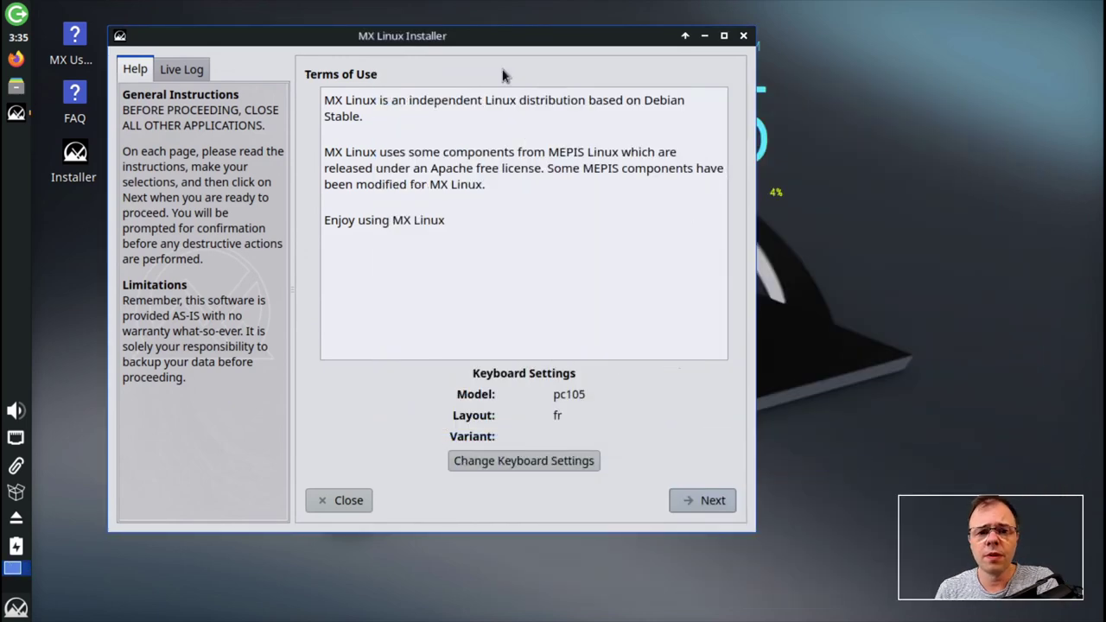
left_click_drag(503, 43, 610, 49)
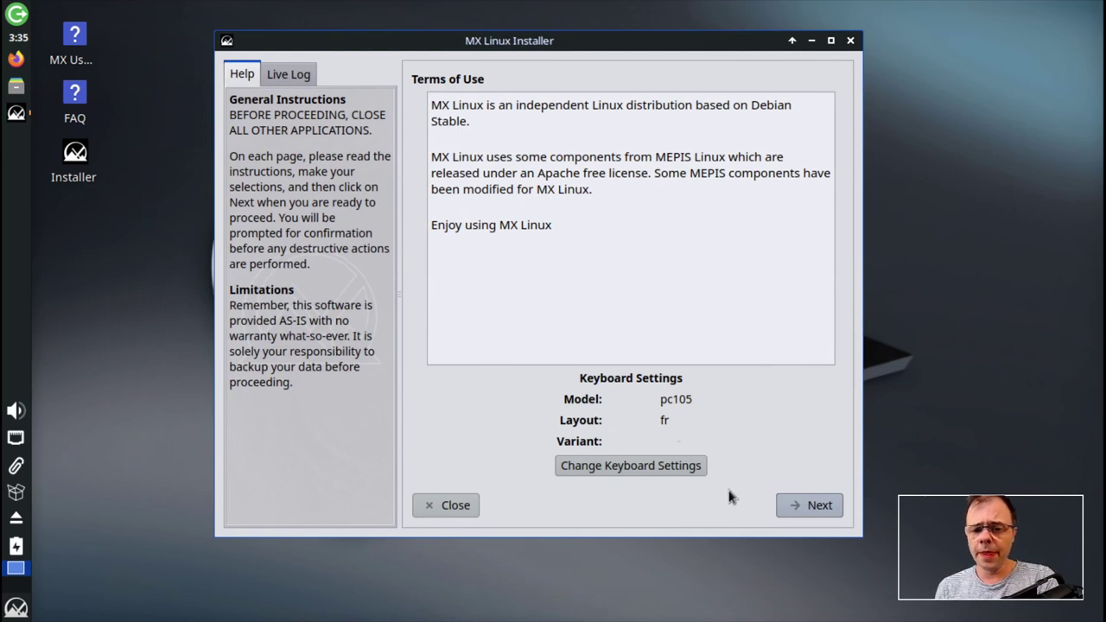
left_click(796, 510)
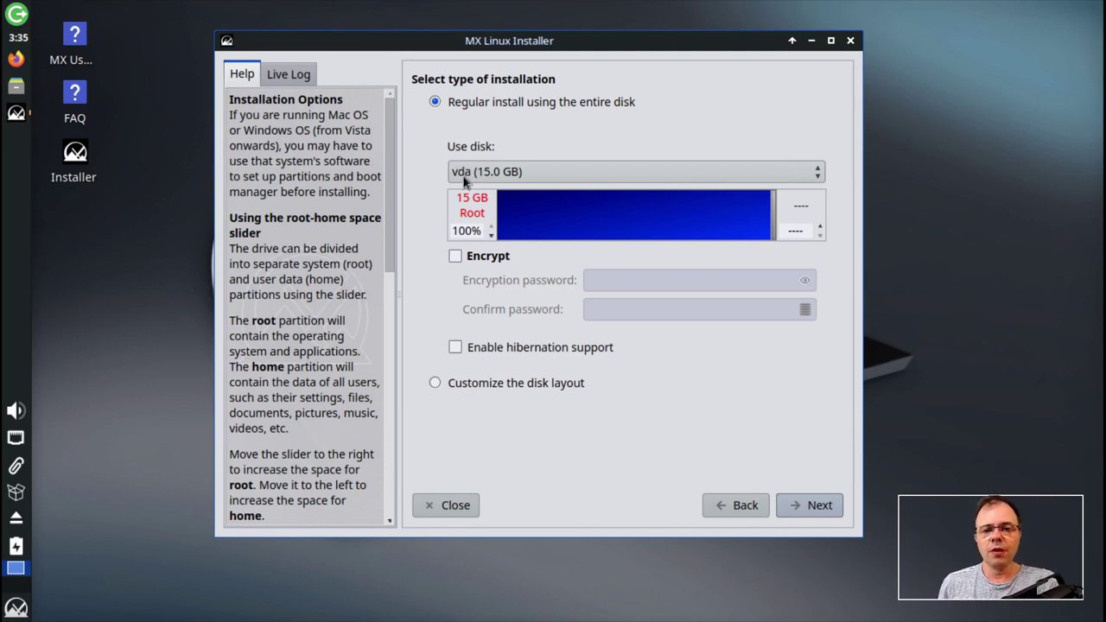
left_click(477, 178)
left_click(425, 194)
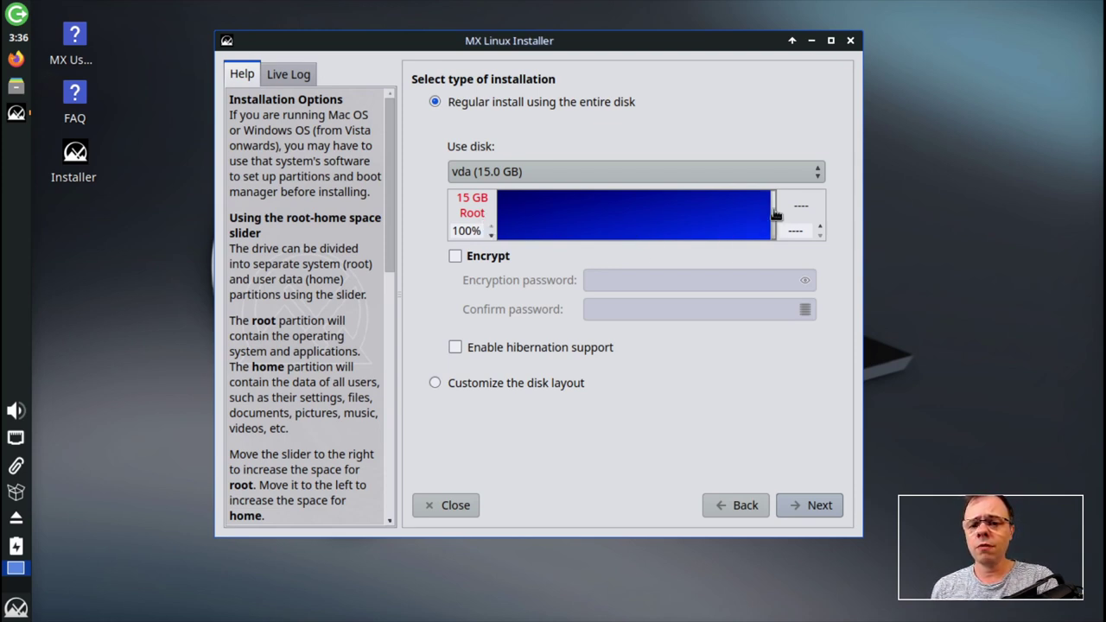
left_click_drag(773, 222, 723, 223)
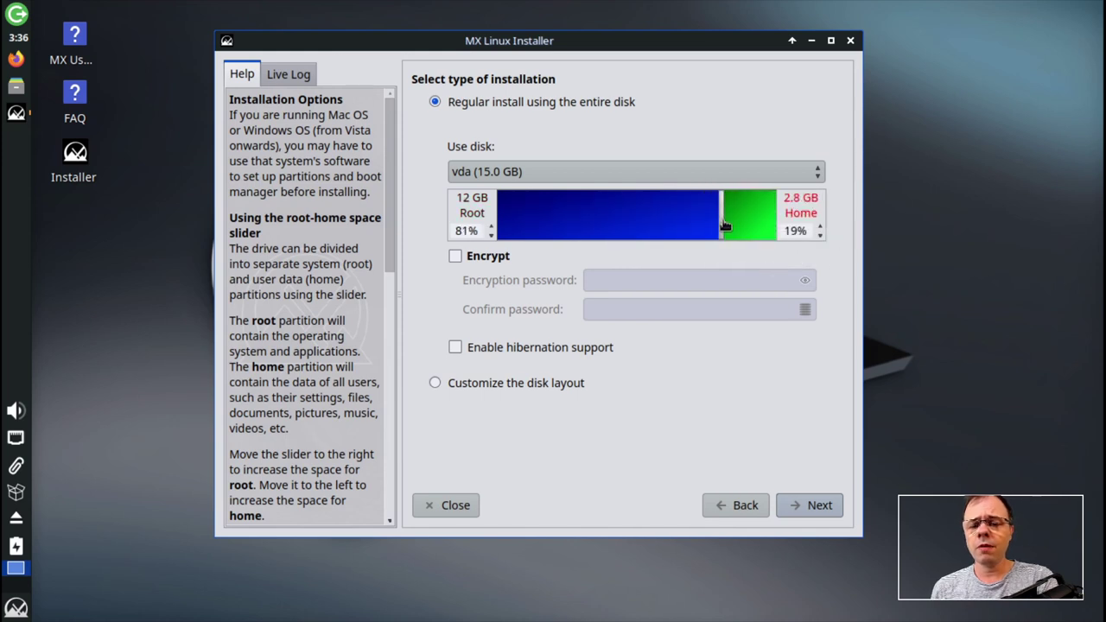
scroll(722, 224, "down", 1)
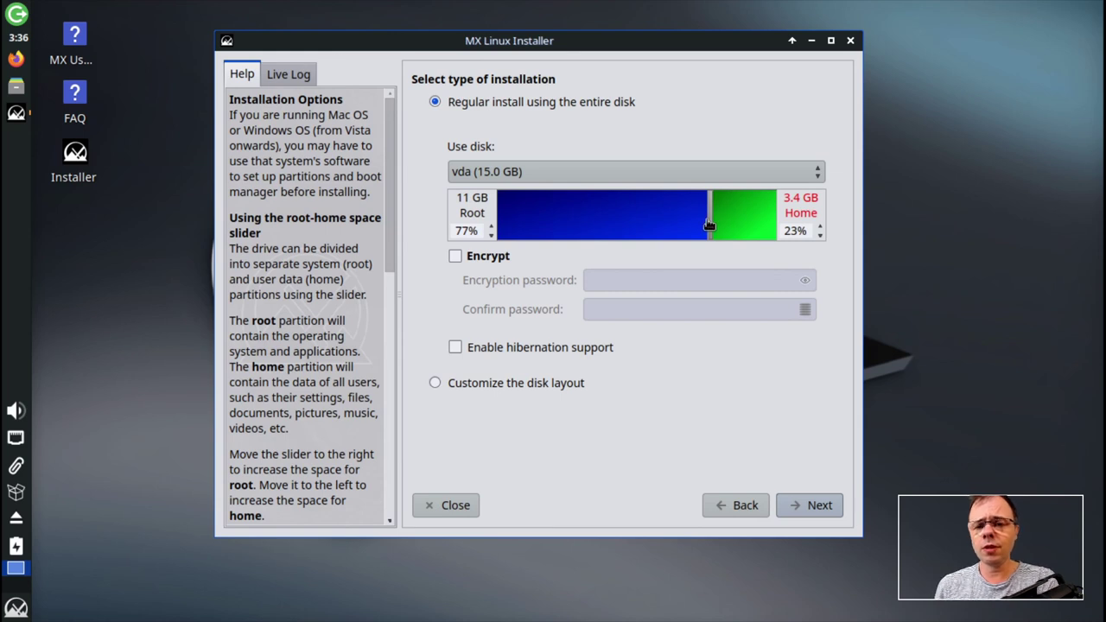
mouse_move(711, 225)
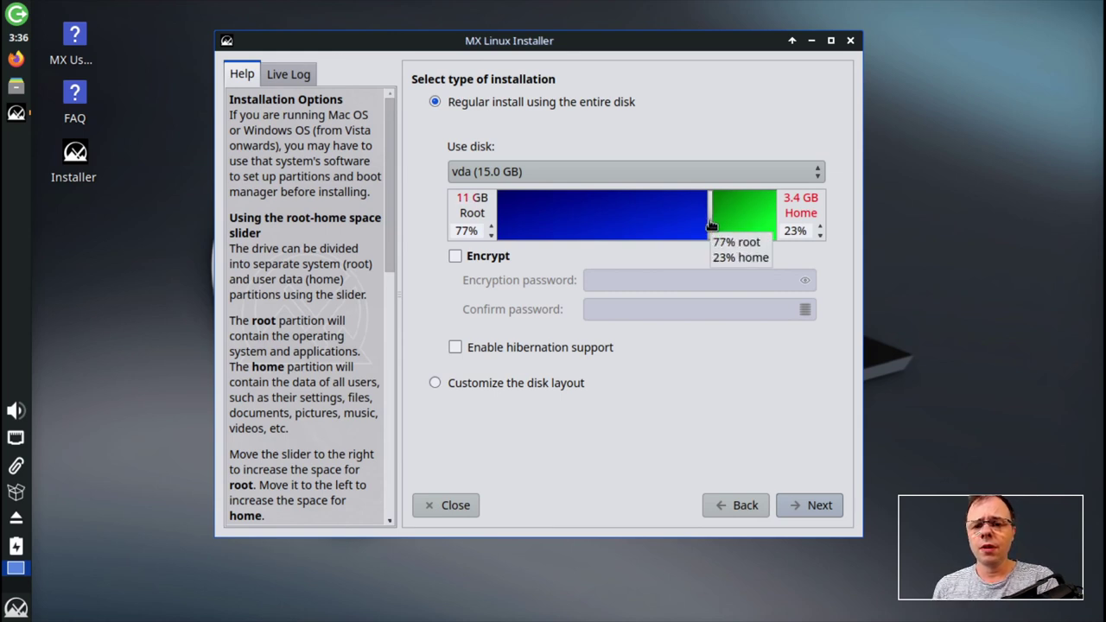
left_click_drag(711, 225, 640, 227)
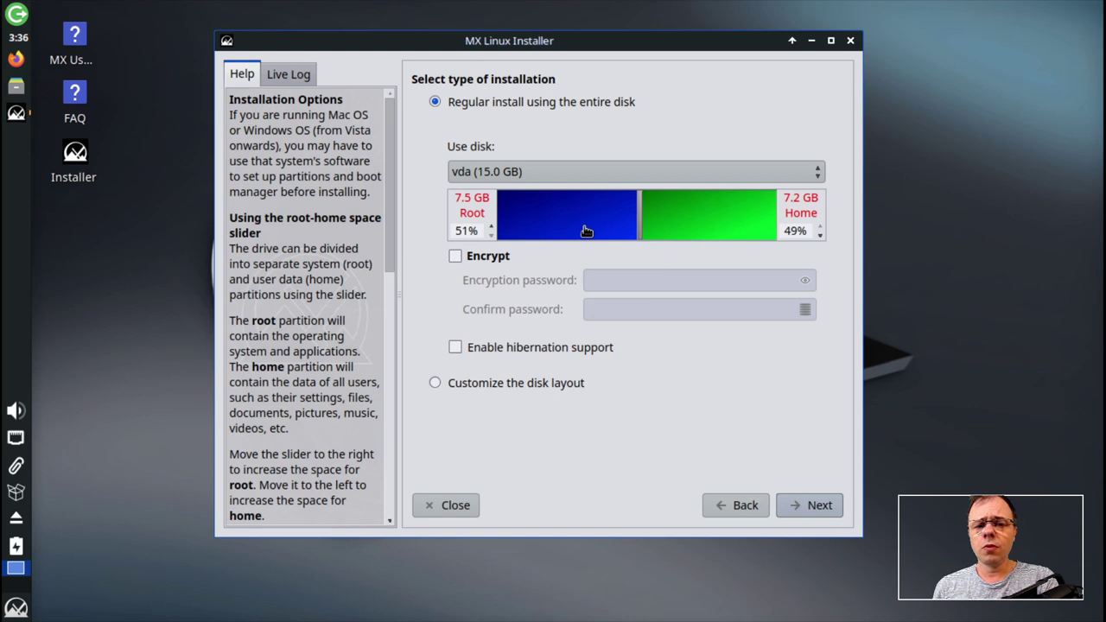
mouse_move(466, 208)
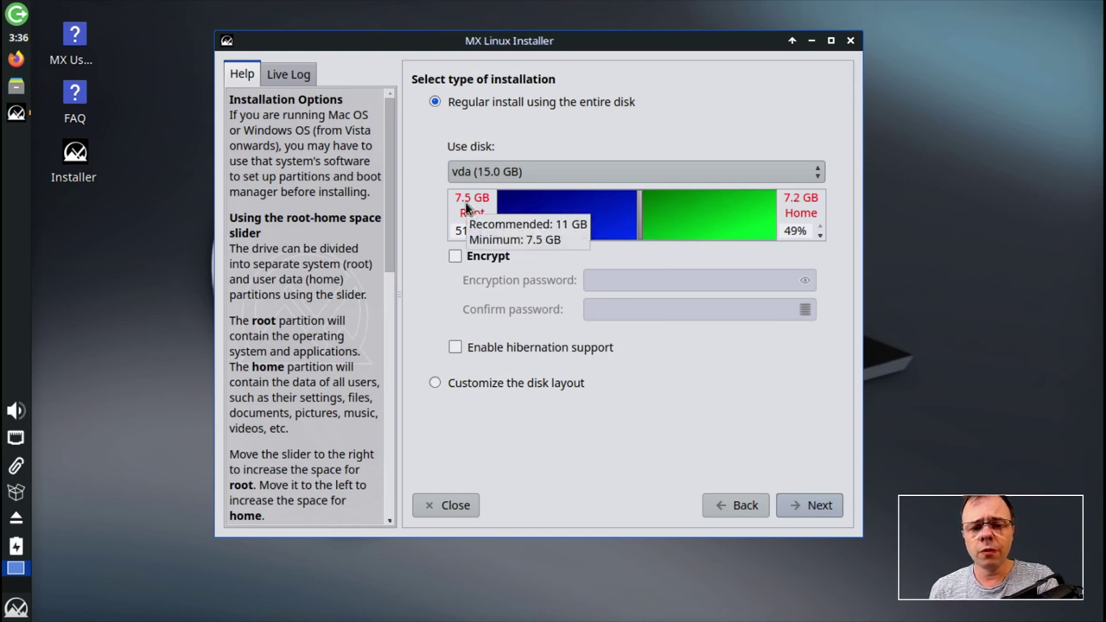
mouse_move(640, 222)
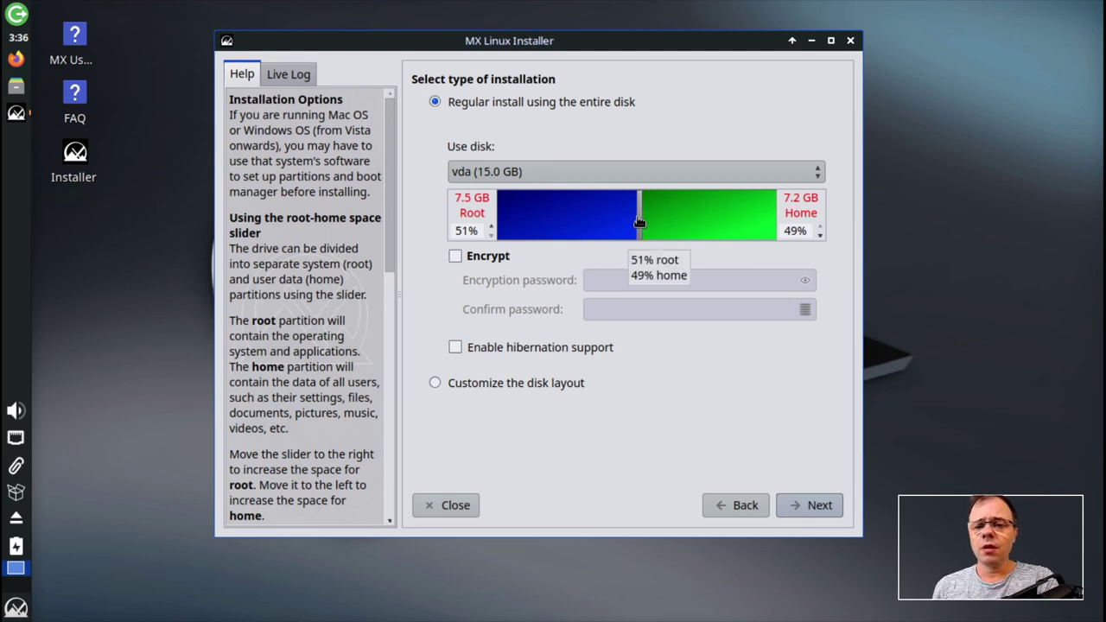
mouse_move(651, 223)
left_mouse_down()
mouse_move(663, 219)
mouse_move(637, 223)
left_mouse_up()
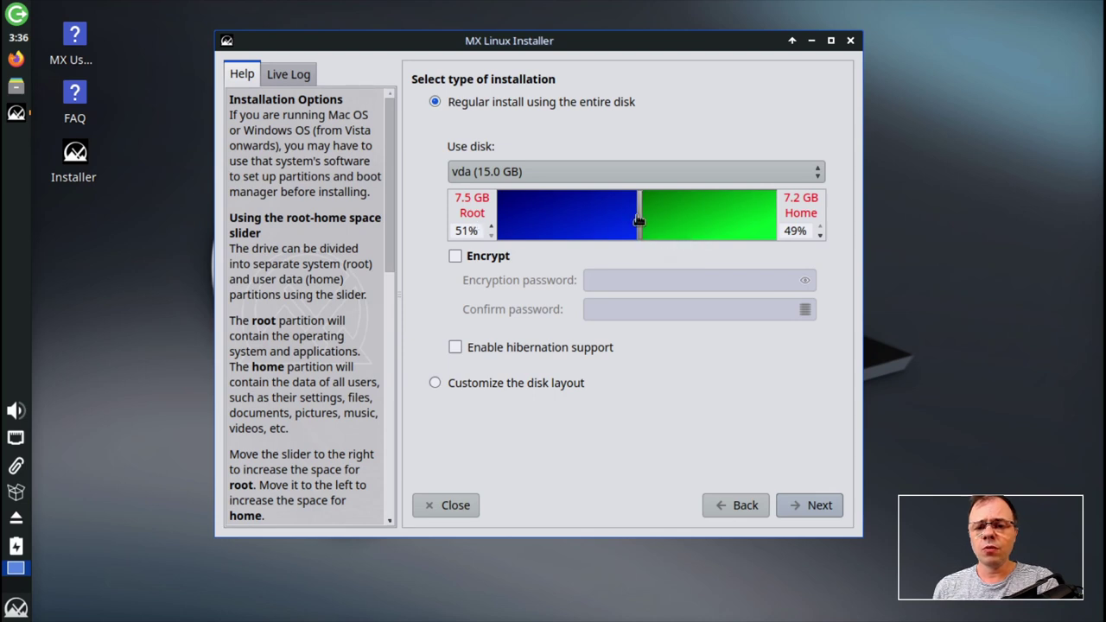
left_click_drag(642, 224, 714, 221)
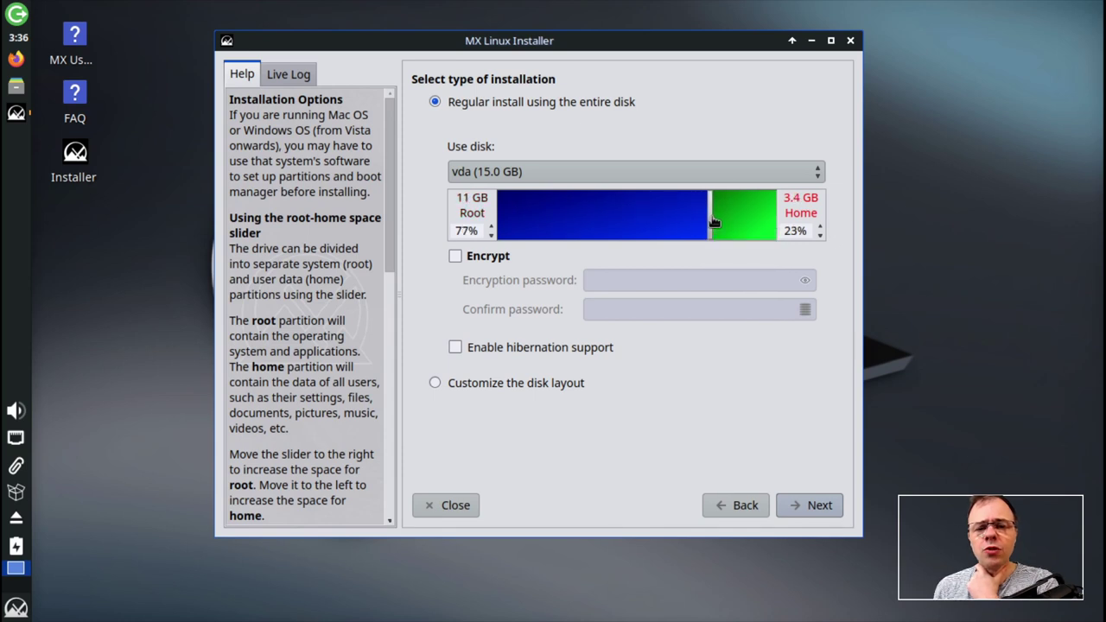
left_click_drag(712, 222, 717, 222)
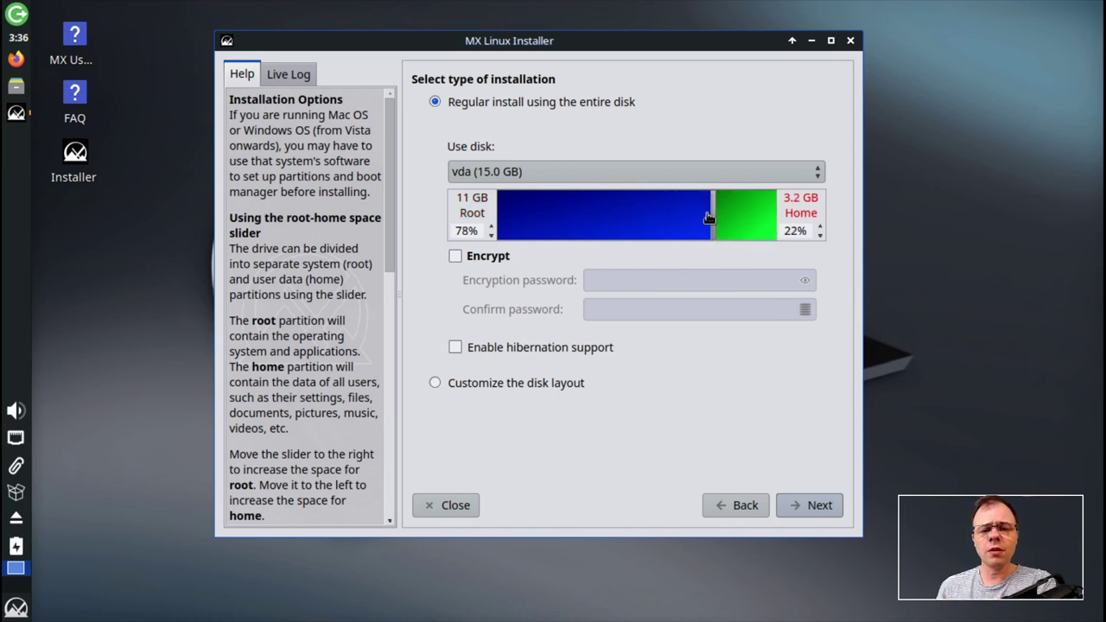
mouse_move(708, 217)
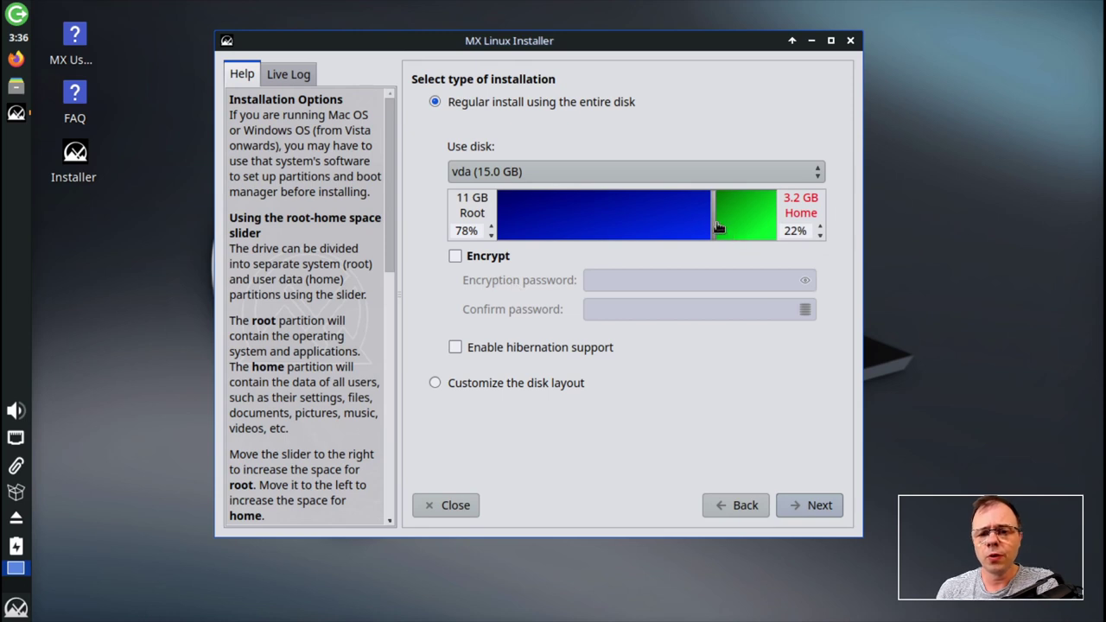
left_click_drag(715, 223, 824, 225)
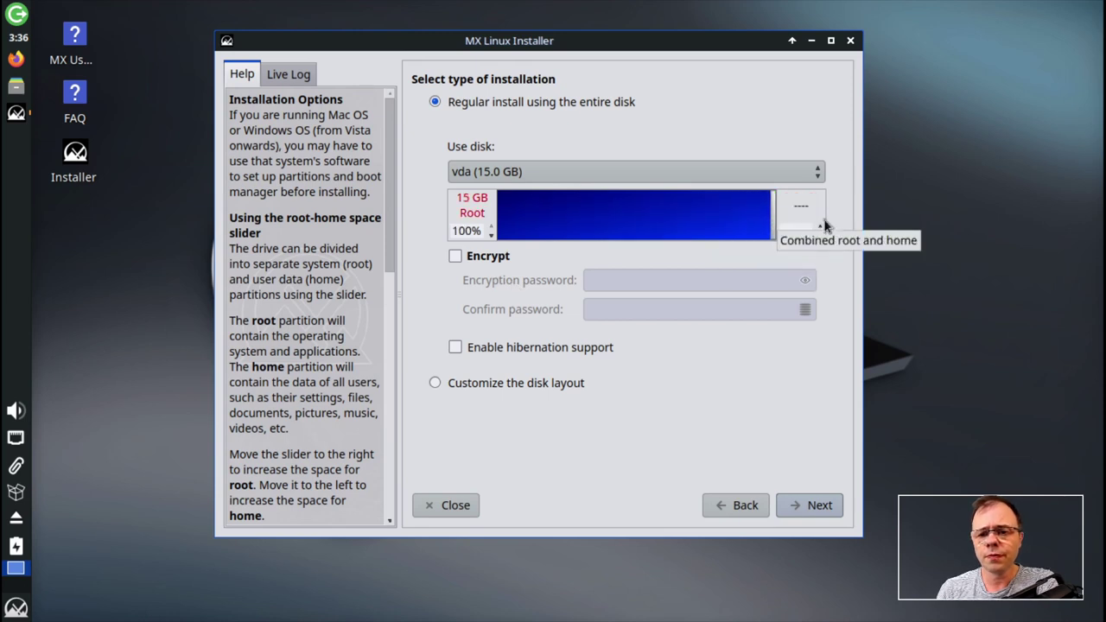
- Tick Encrypt and Enable hibernation support for the whole-disk vda install
left_click(456, 257)
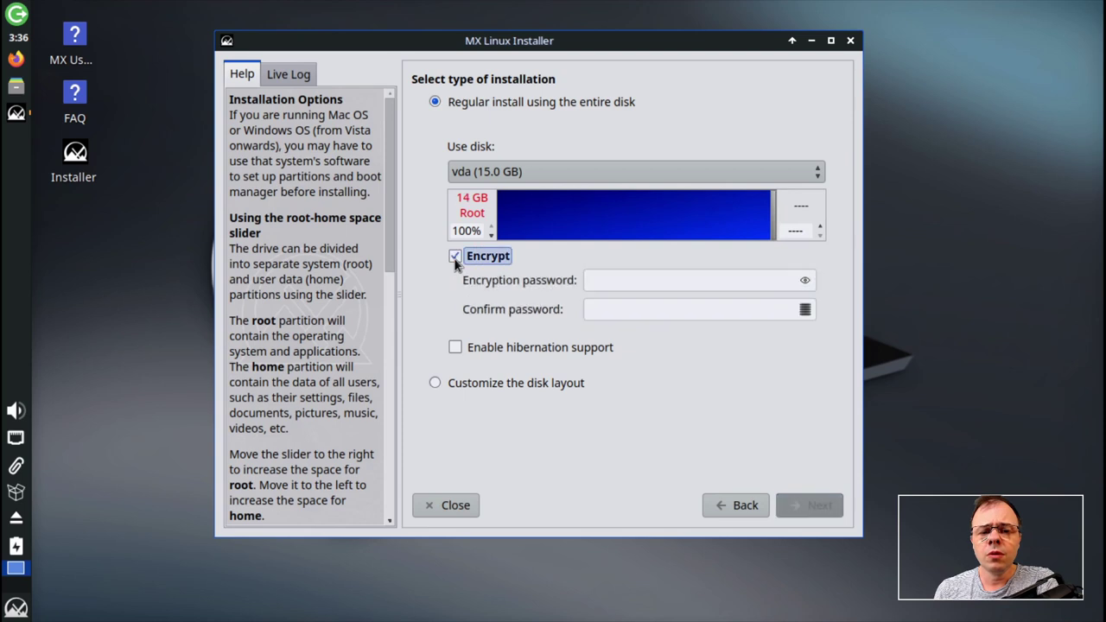
left_click(648, 280)
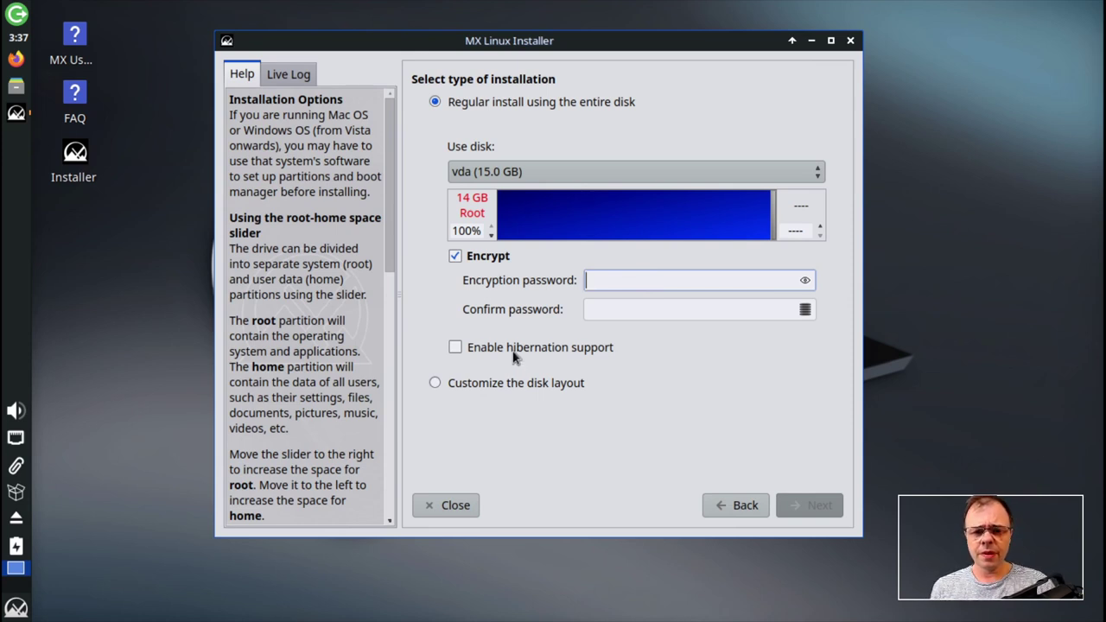
left_click(456, 348)
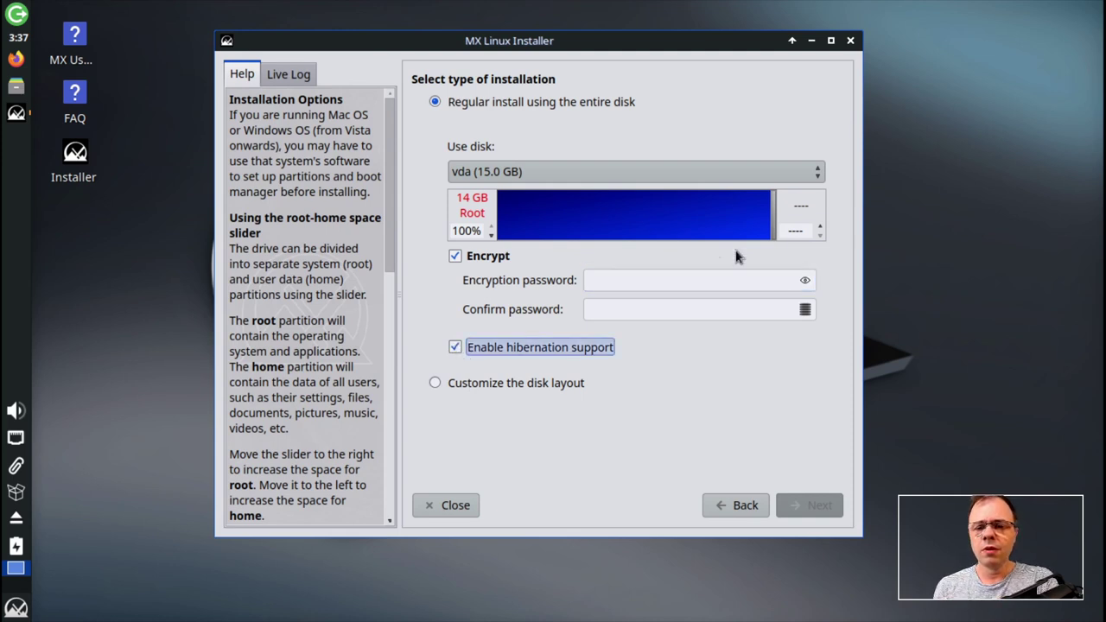
left_click(456, 350)
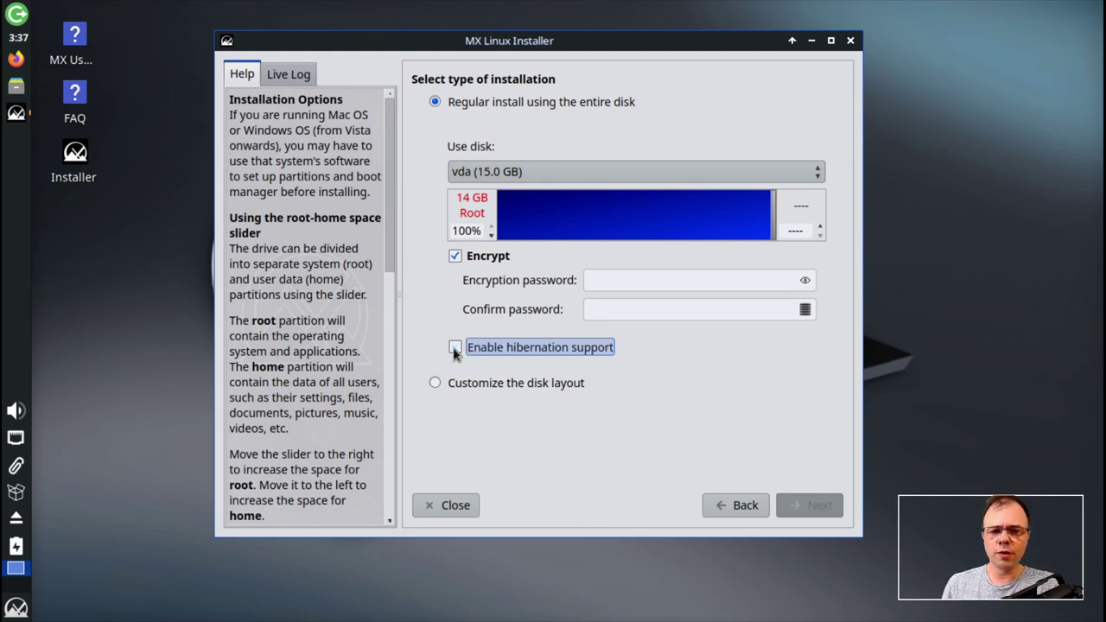
left_click(455, 347)
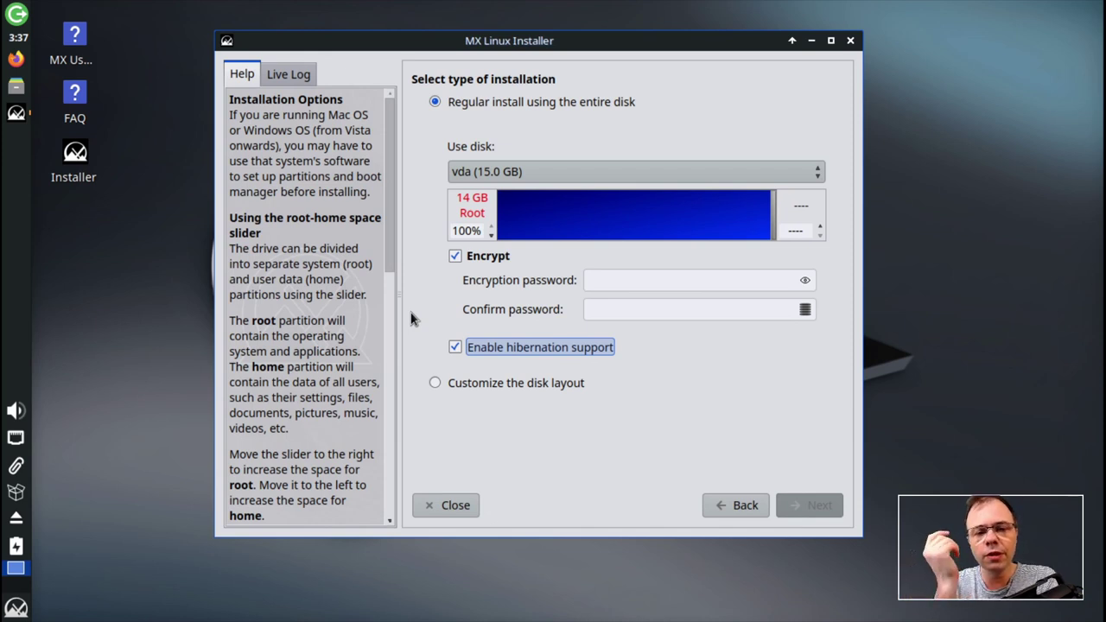
left_click(455, 348)
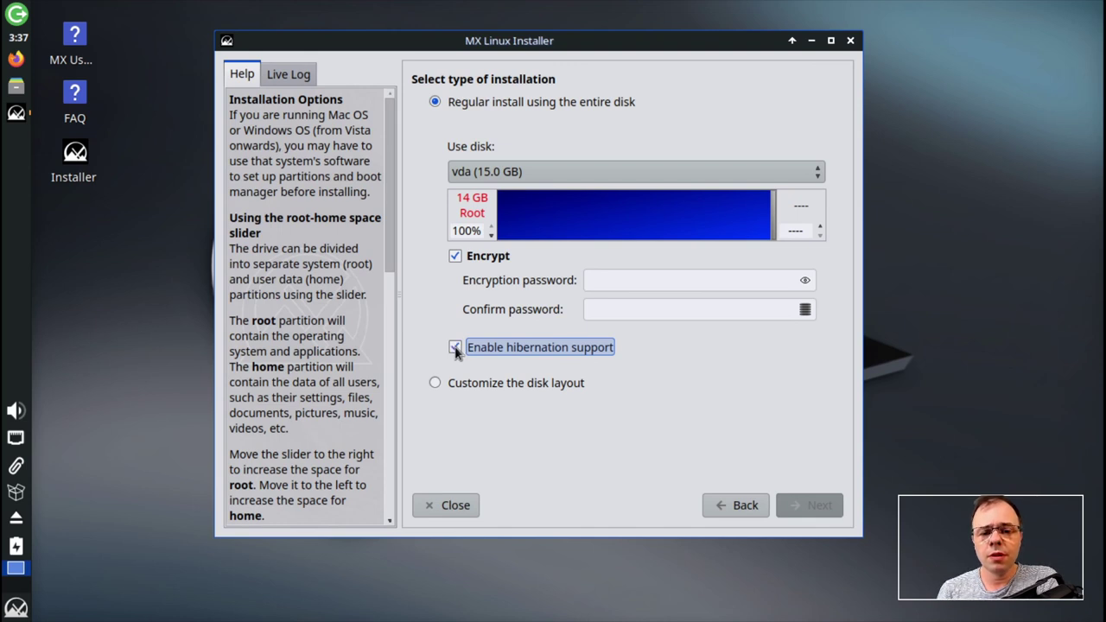
left_click_drag(772, 222, 780, 222)
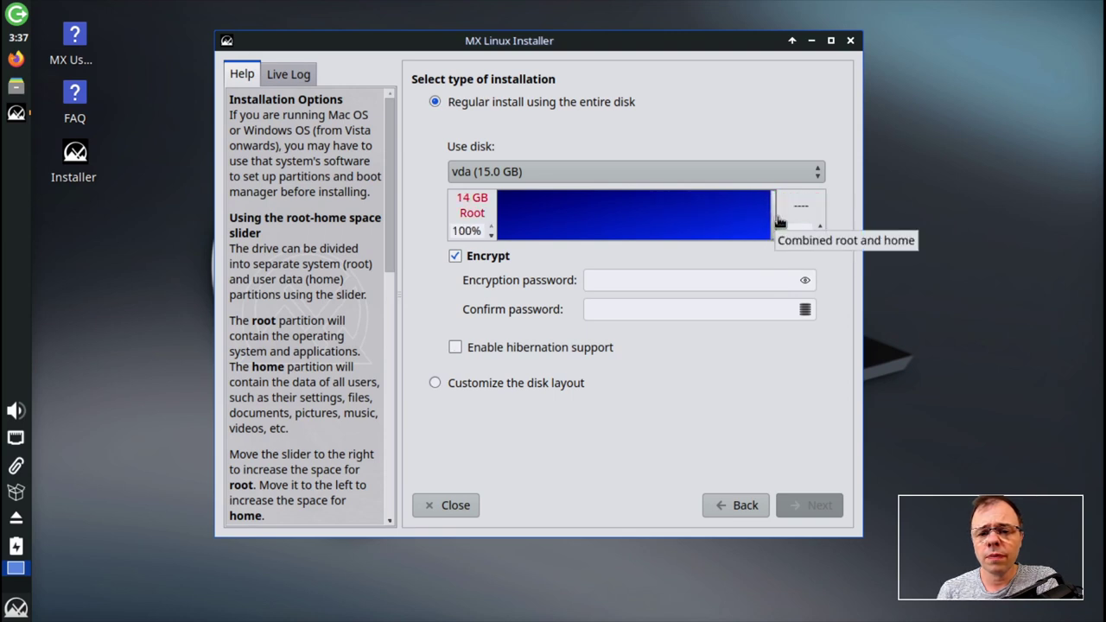
left_click(456, 347)
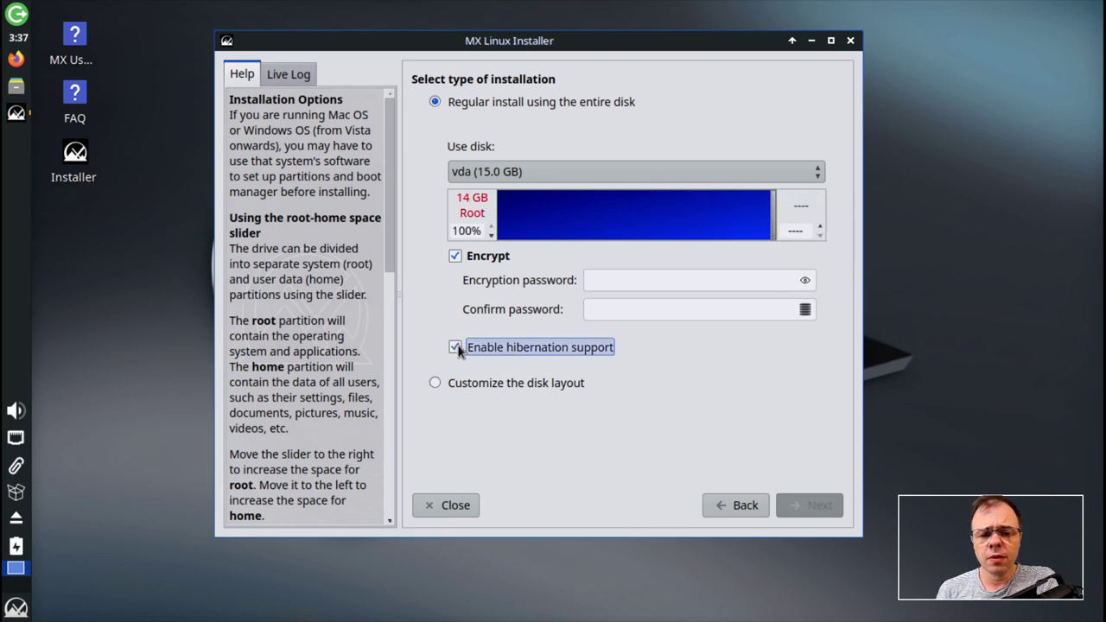
left_click(630, 280)
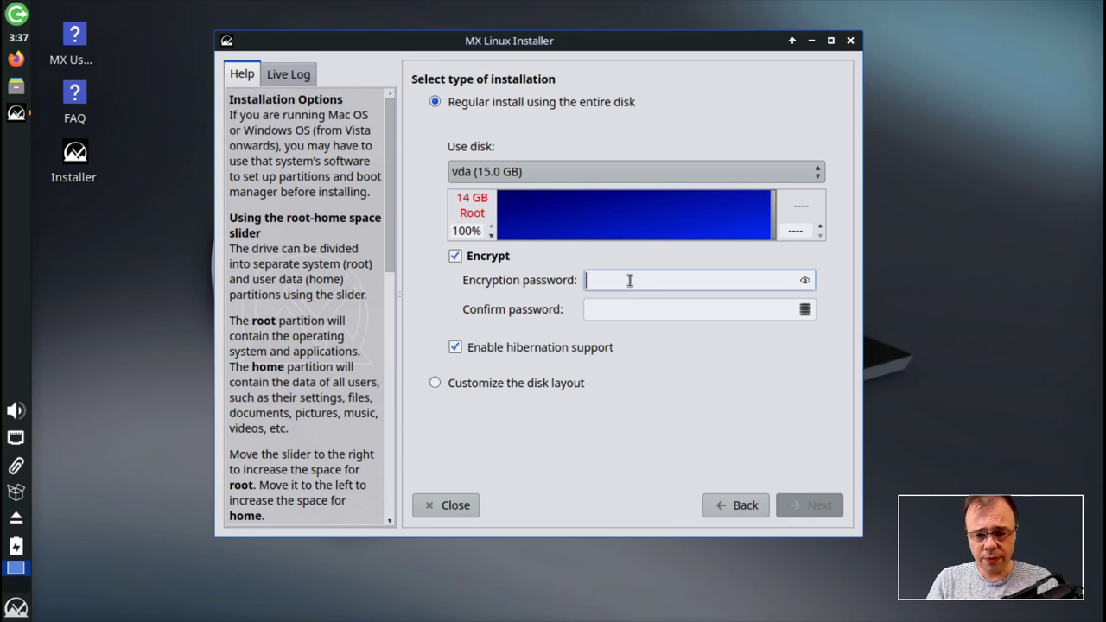
- Enter and confirm the encryption password, then approve formatting vda to start installing
type("abc")
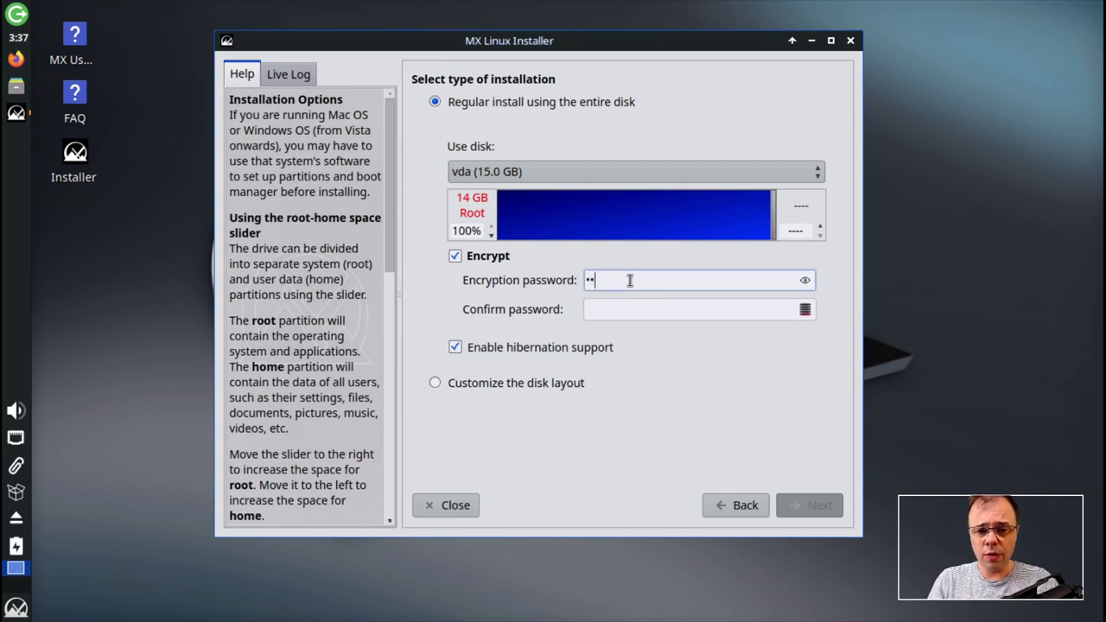
key("Tab")
type("abc")
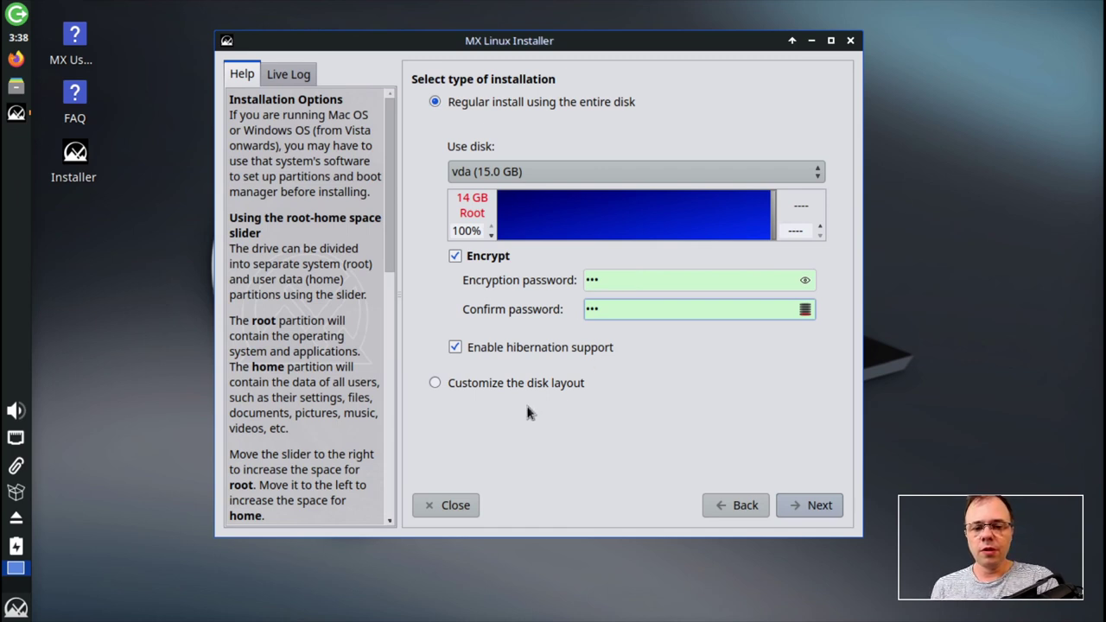
left_click(804, 510)
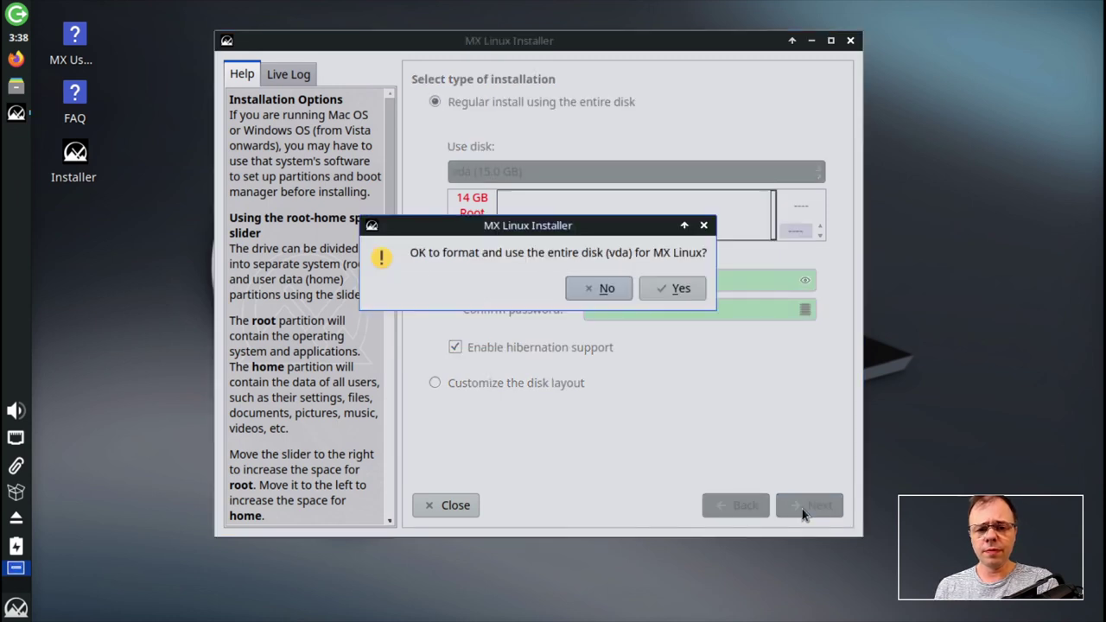
left_click(673, 289)
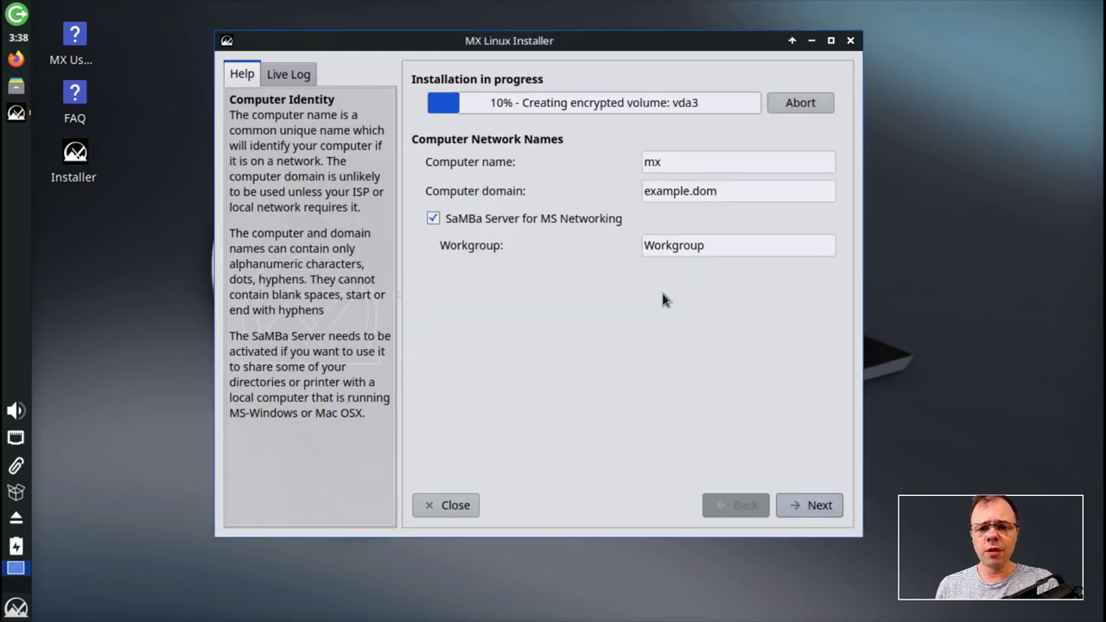
- Rename the computer from mx to mxtest
double_click(679, 167)
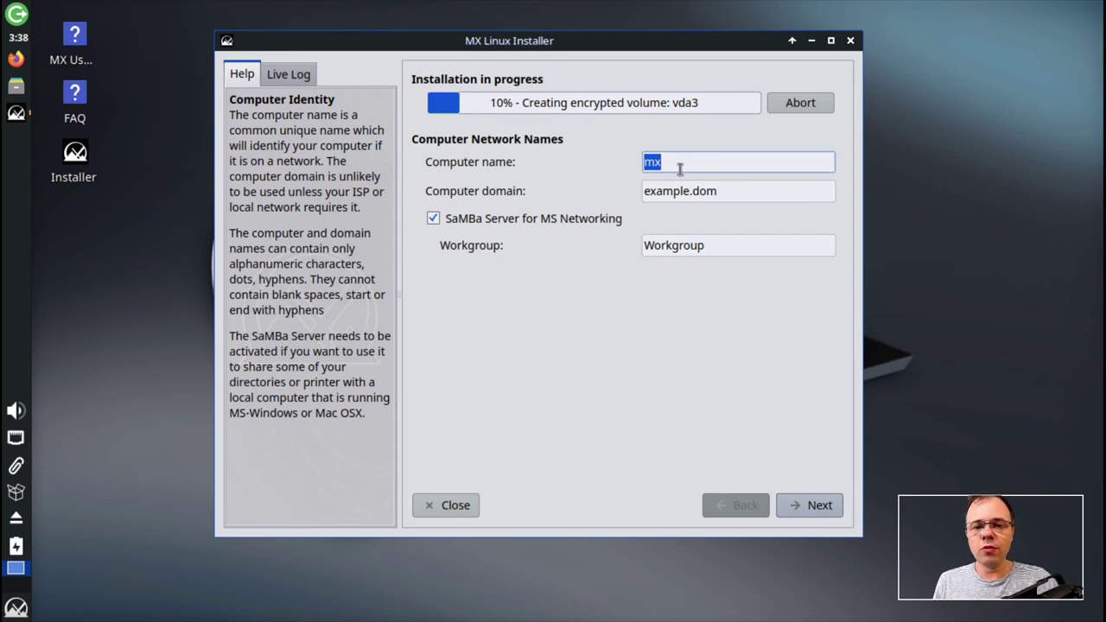
left_click(737, 195)
left_click(697, 164)
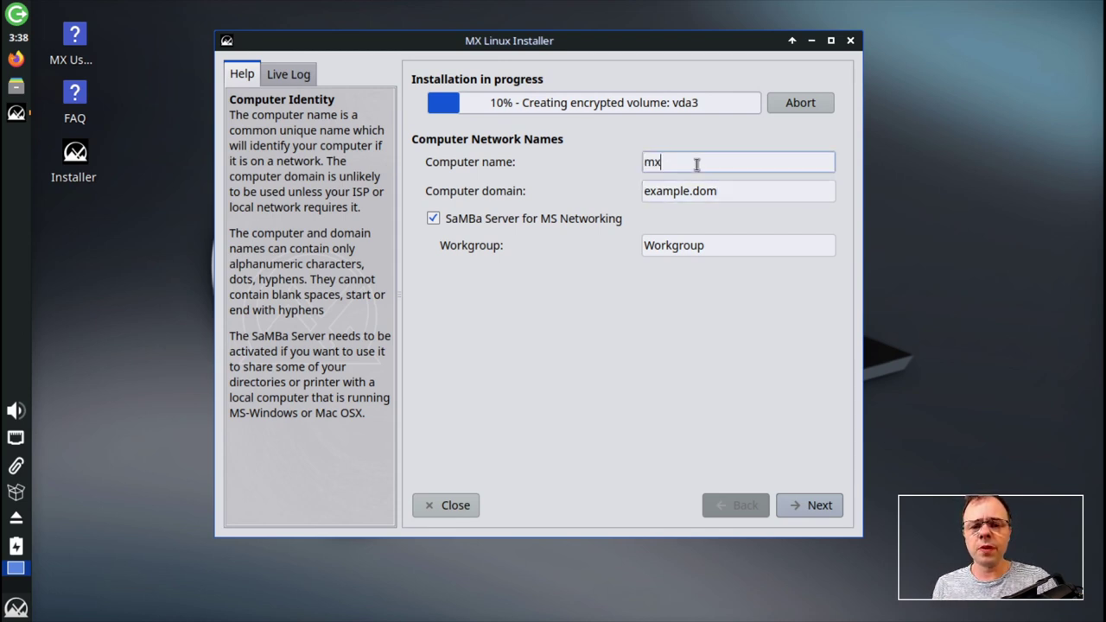
double_click(697, 164)
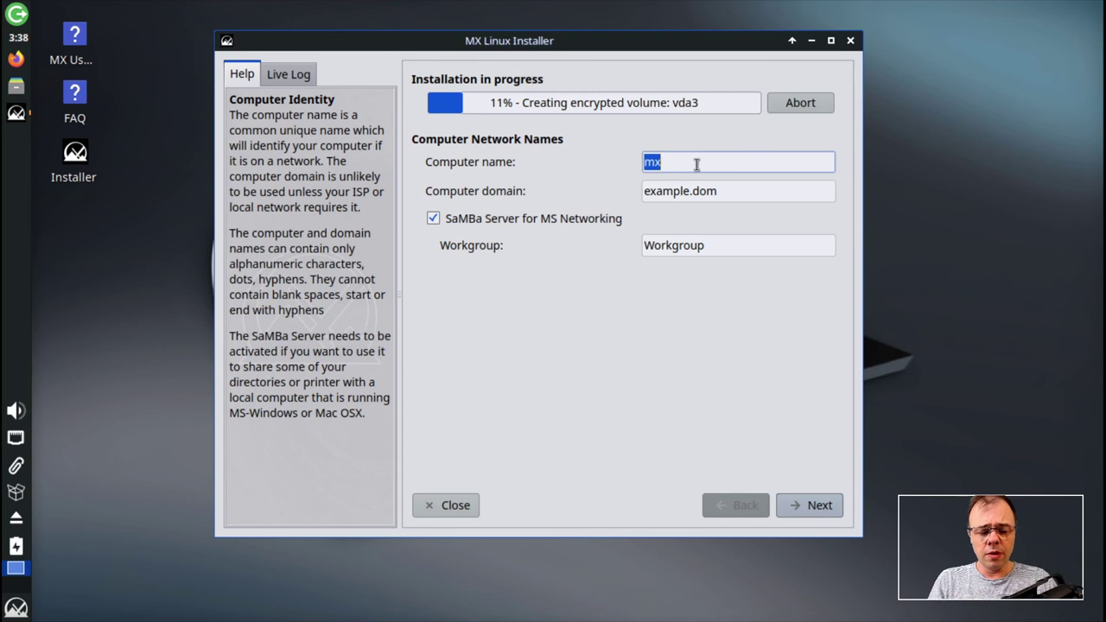
type("mxtest")
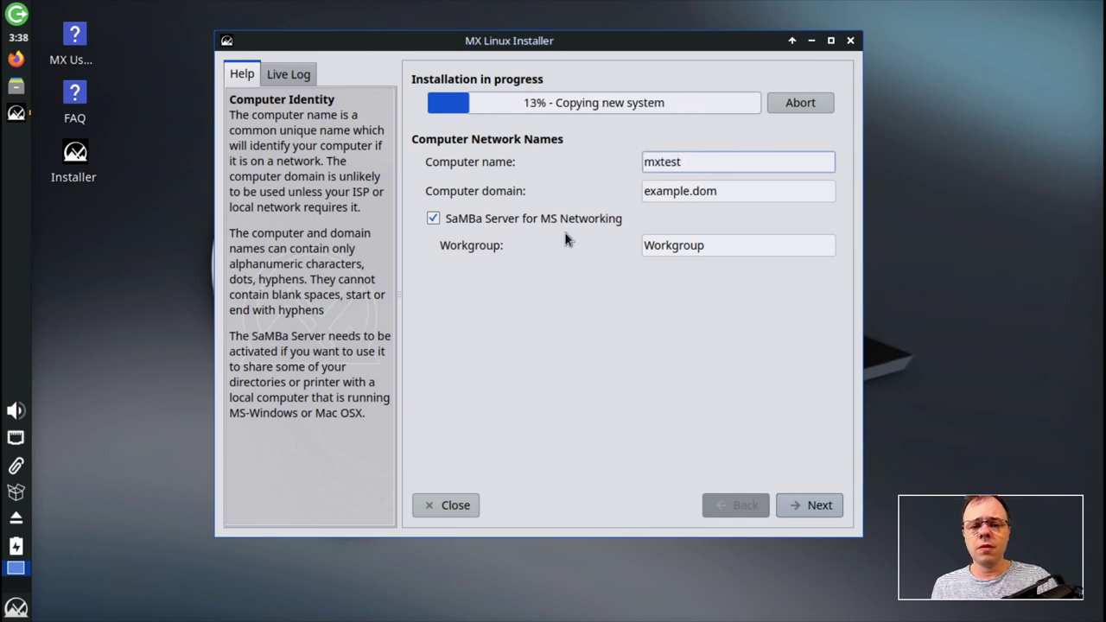
- Disable the SaMBa server and set the computer domain to localnet
left_click(433, 221)
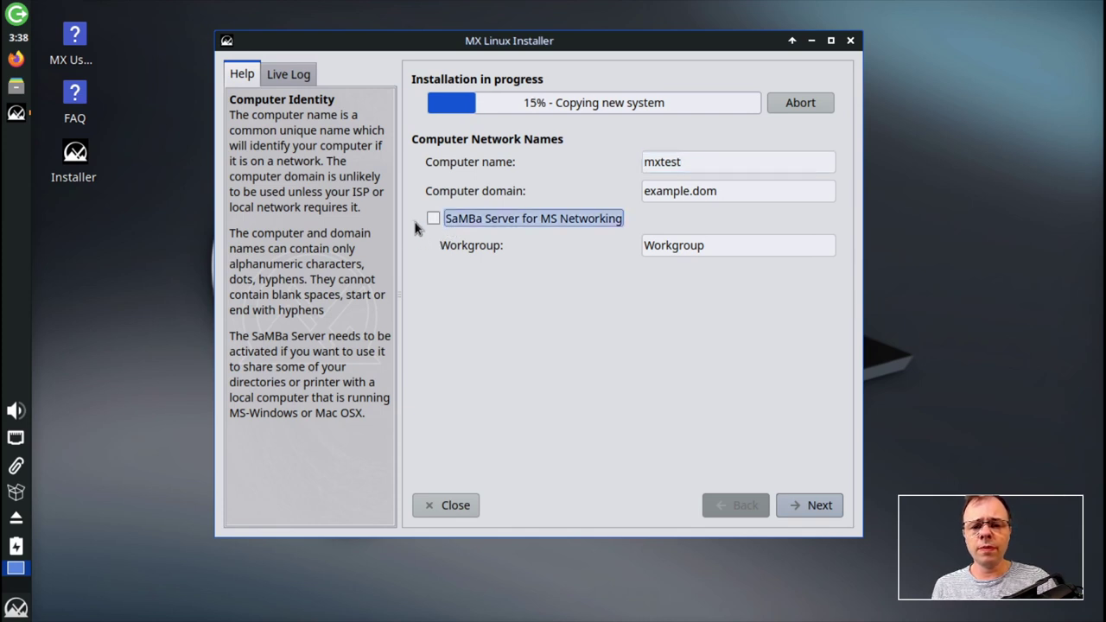
double_click(737, 187)
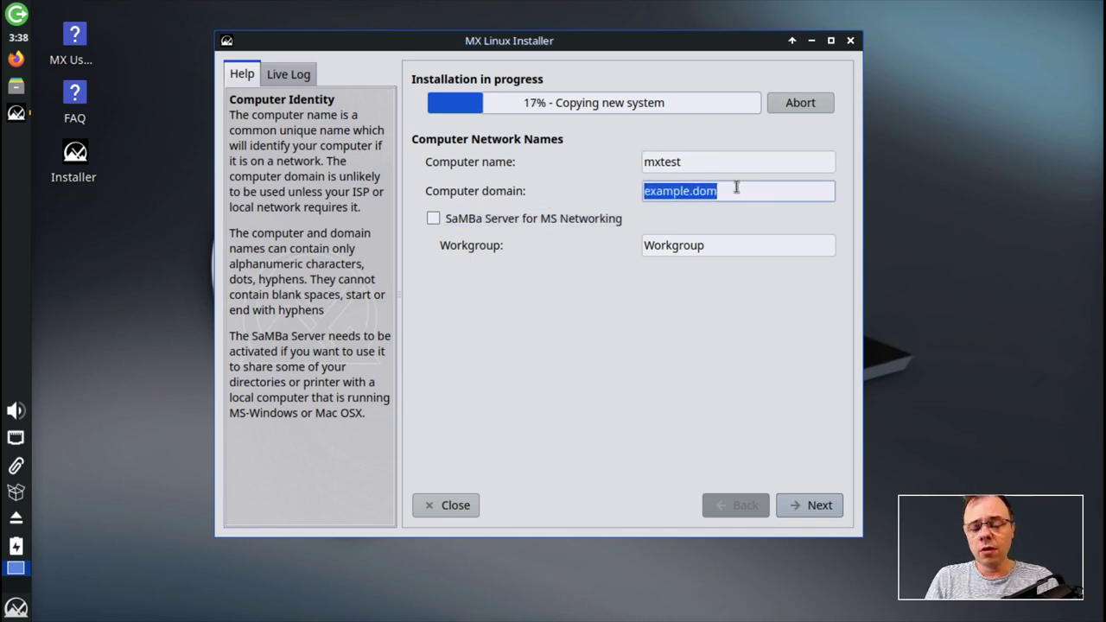
type("loc")
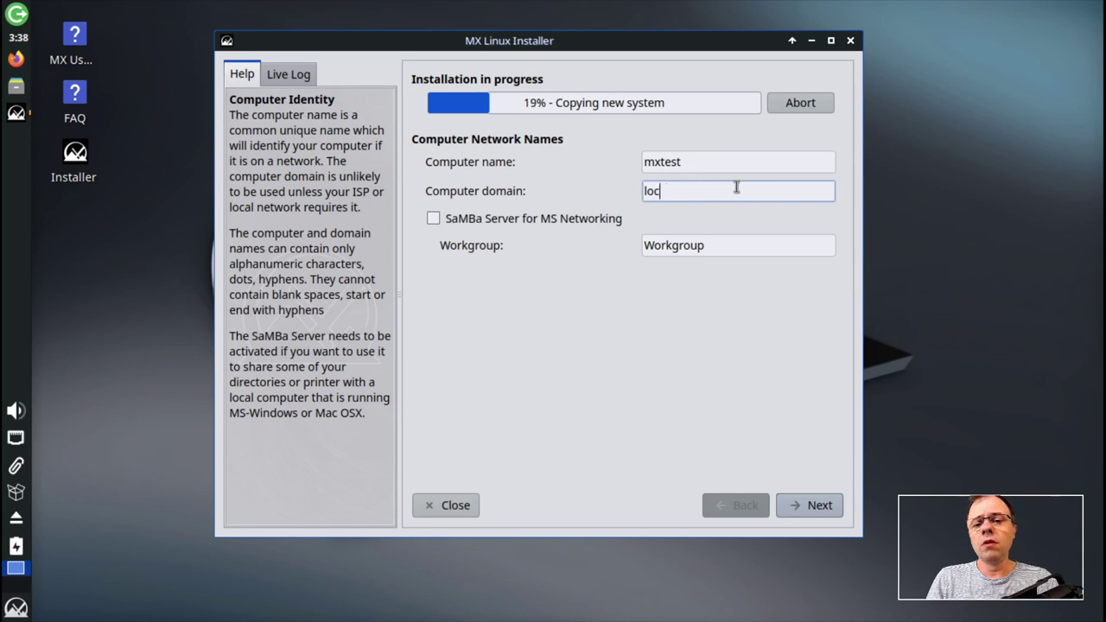
type("alnet")
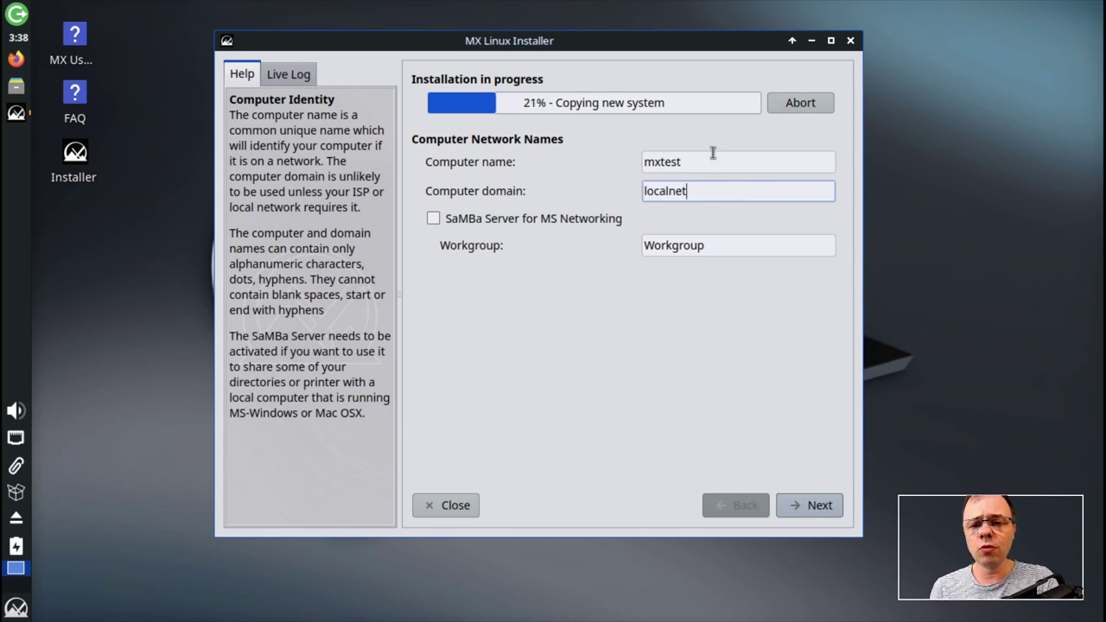
left_click(717, 162)
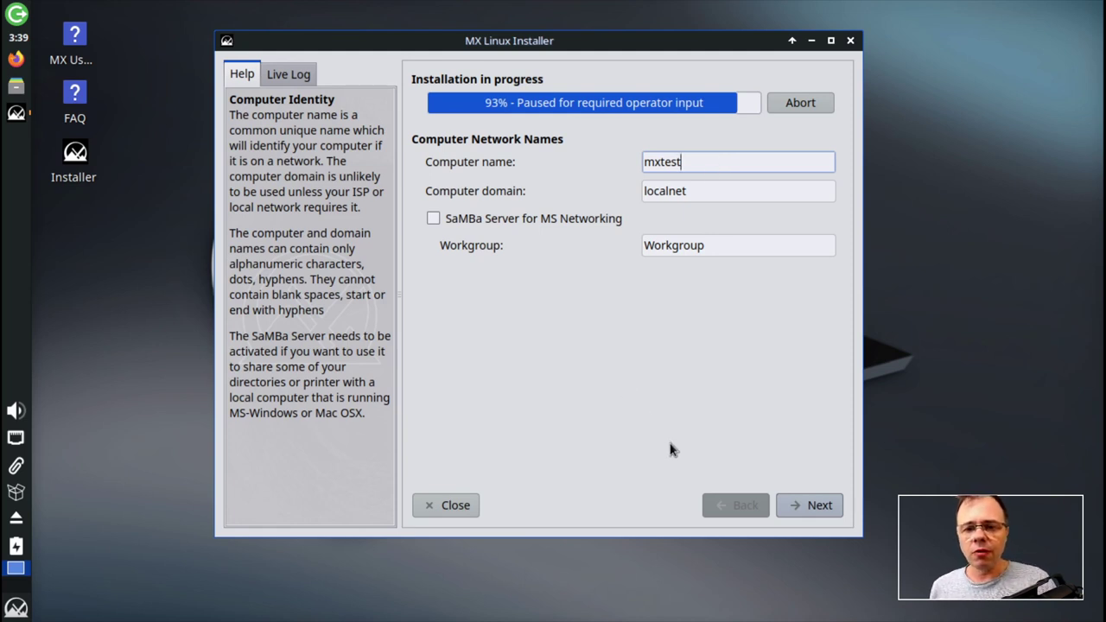
- Choose France - français as the installer locale, keep Europe/Paris, and continue to user setup
left_click(802, 505)
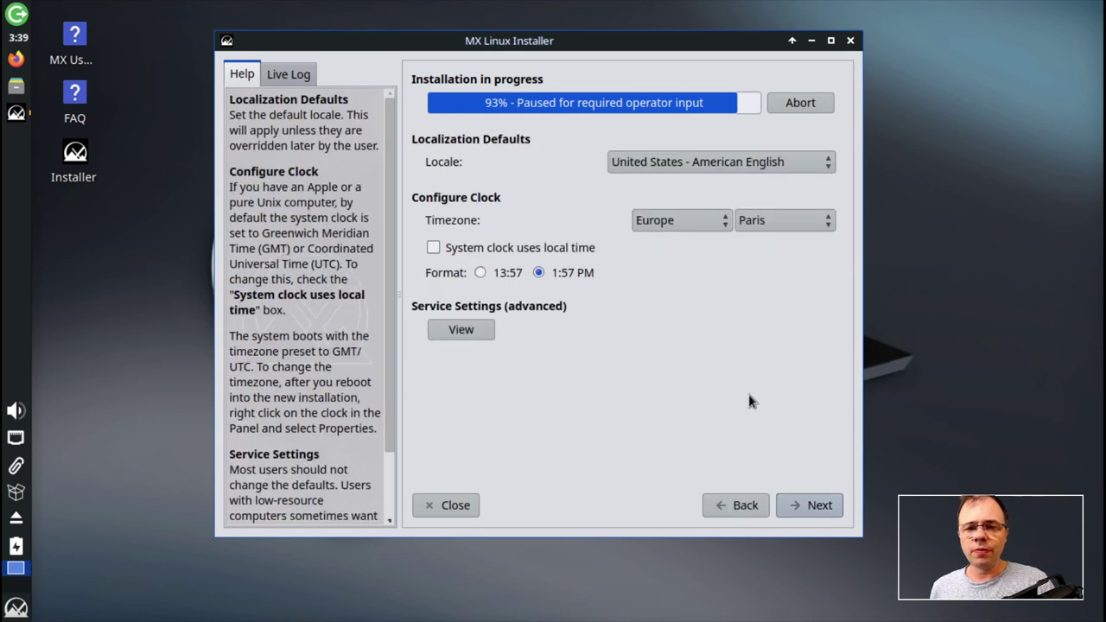
left_click(705, 164)
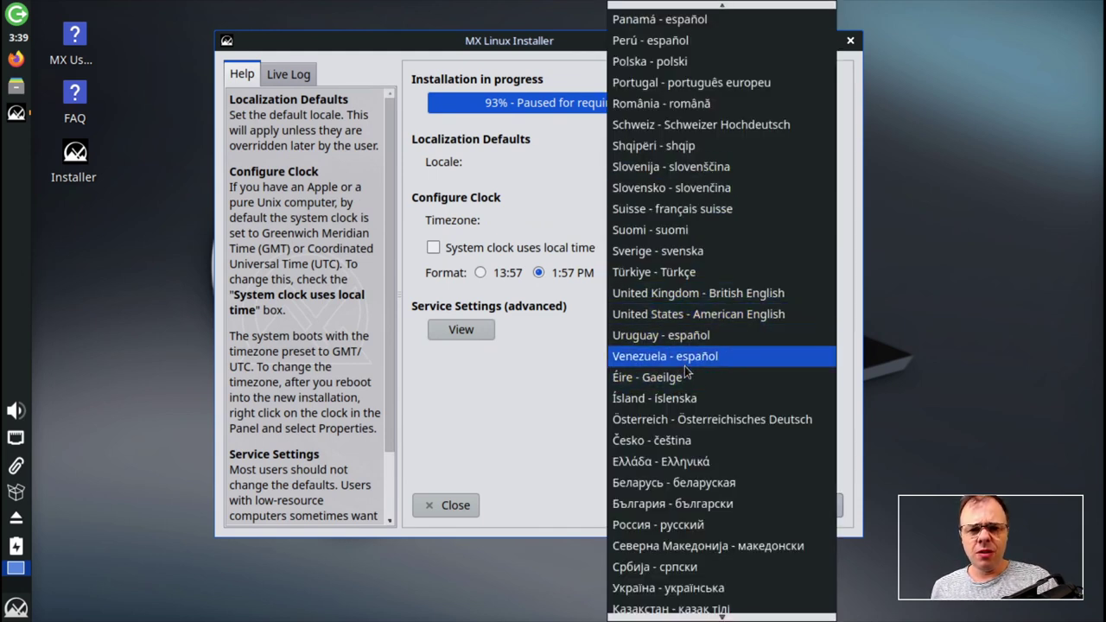
scroll(730, 308, "up", 7)
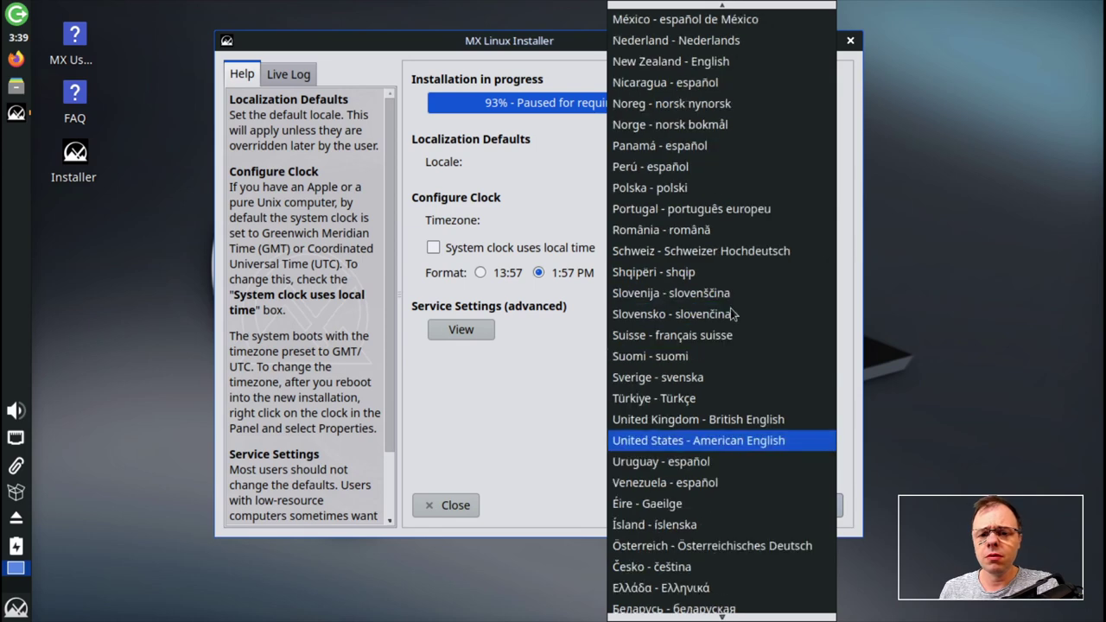
scroll(737, 314, "down", 1)
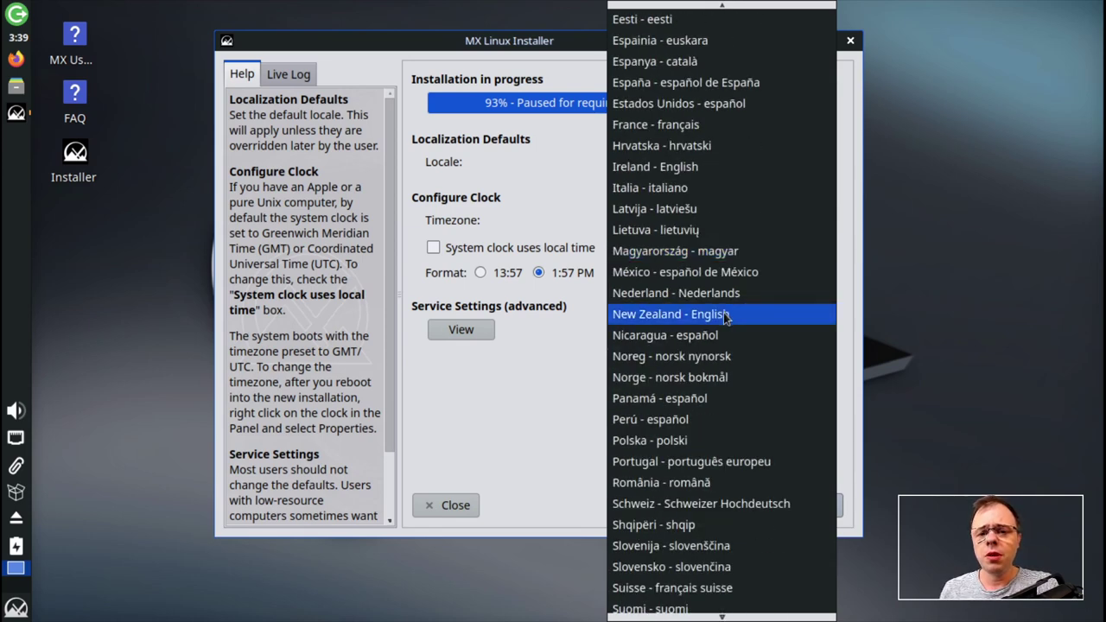
scroll(726, 316, "up", 3)
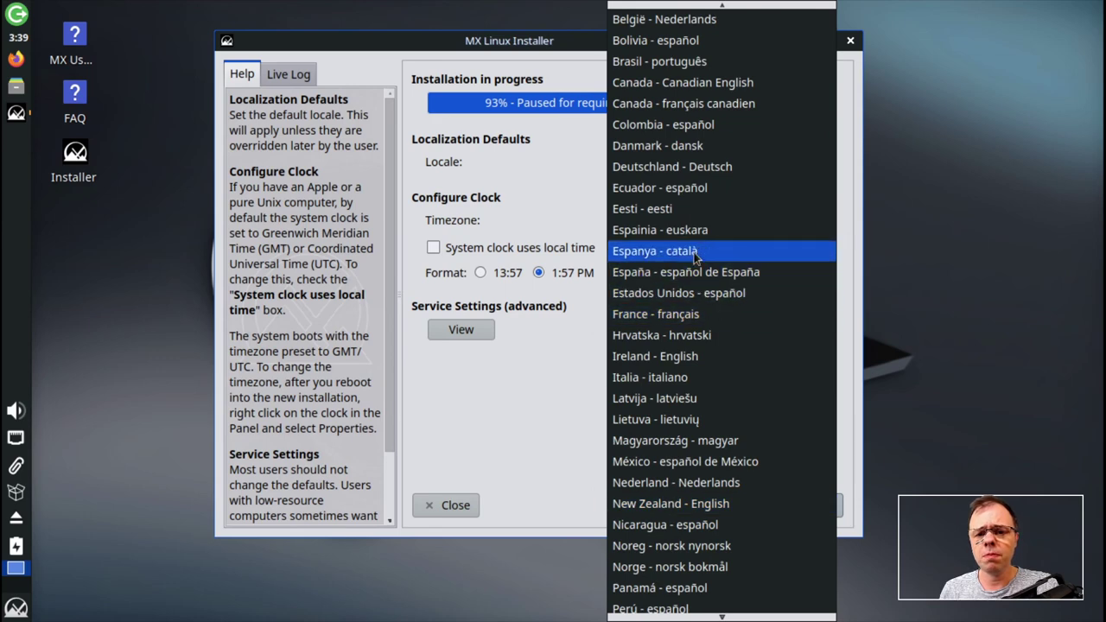
scroll(658, 370, "up", 1)
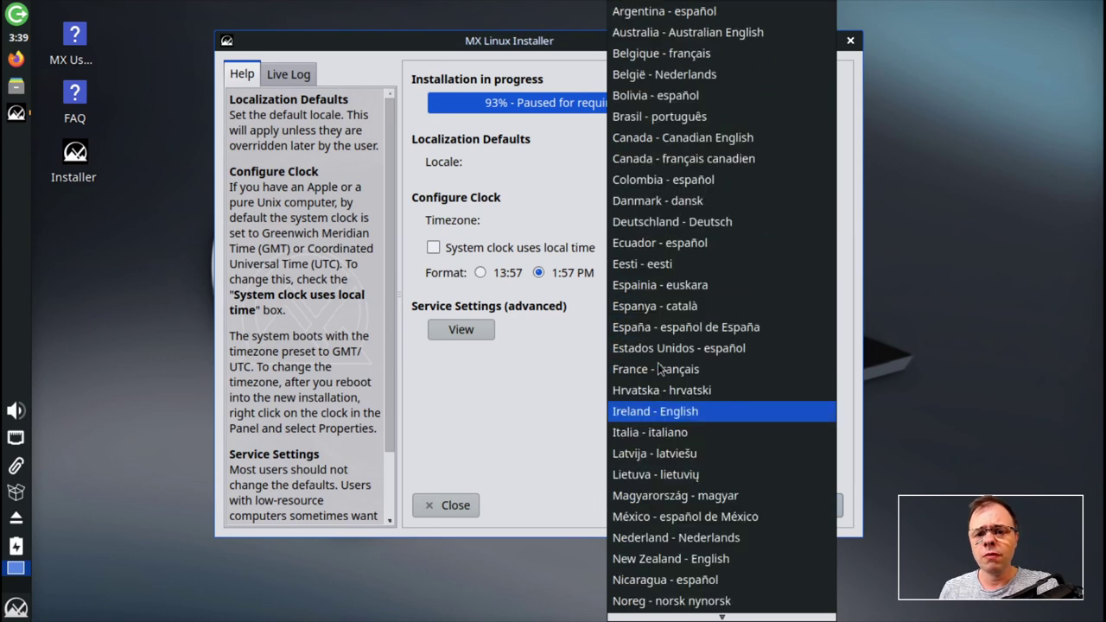
scroll(658, 370, "down", 1)
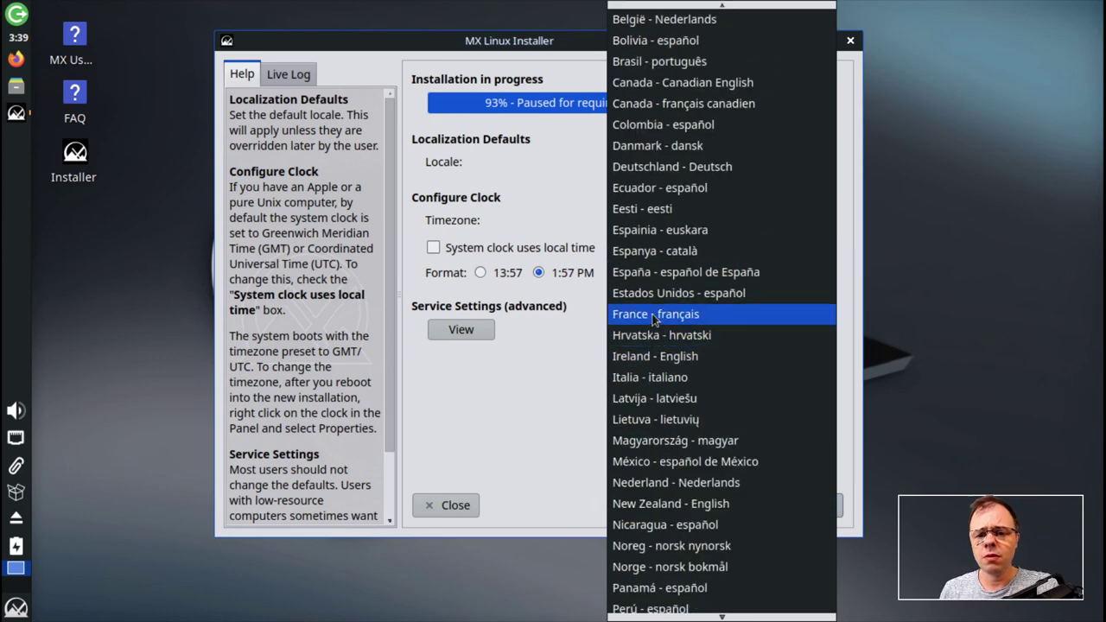
left_click(654, 316)
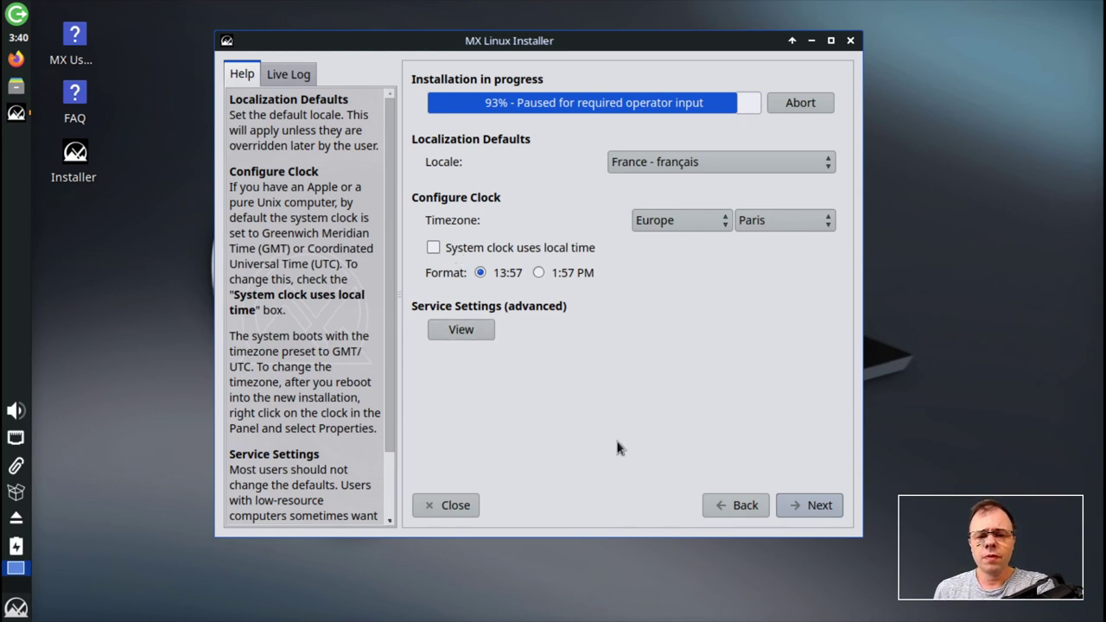
left_click(818, 507)
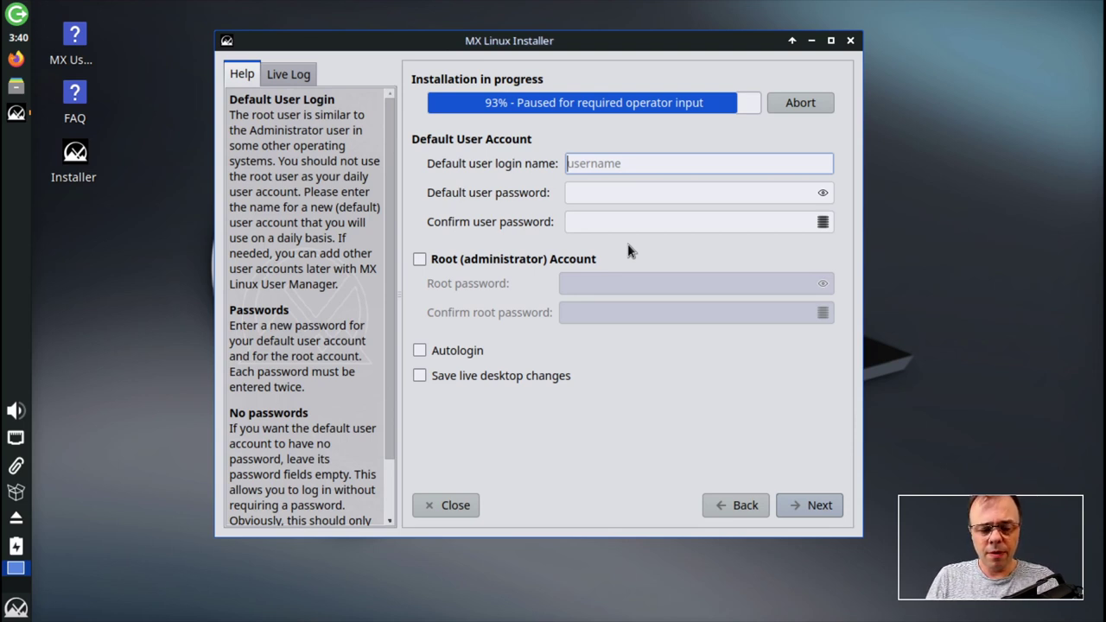
- Enter the user's login name and a matching password in both user password fields
type("chris")
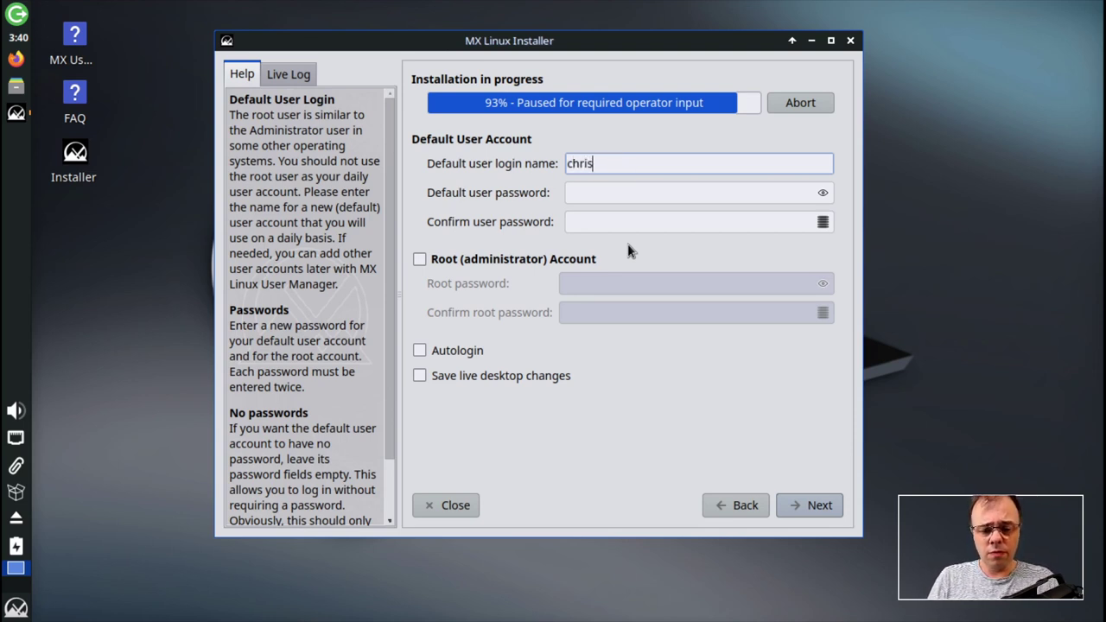
type("tophe")
key("Tab")
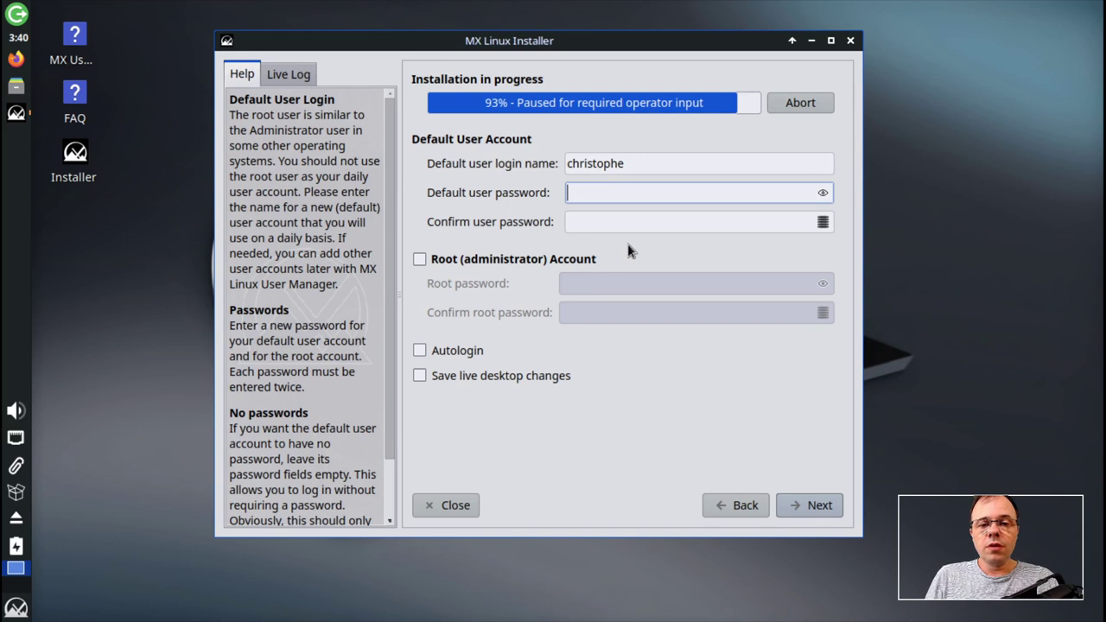
type("123")
key("Tab")
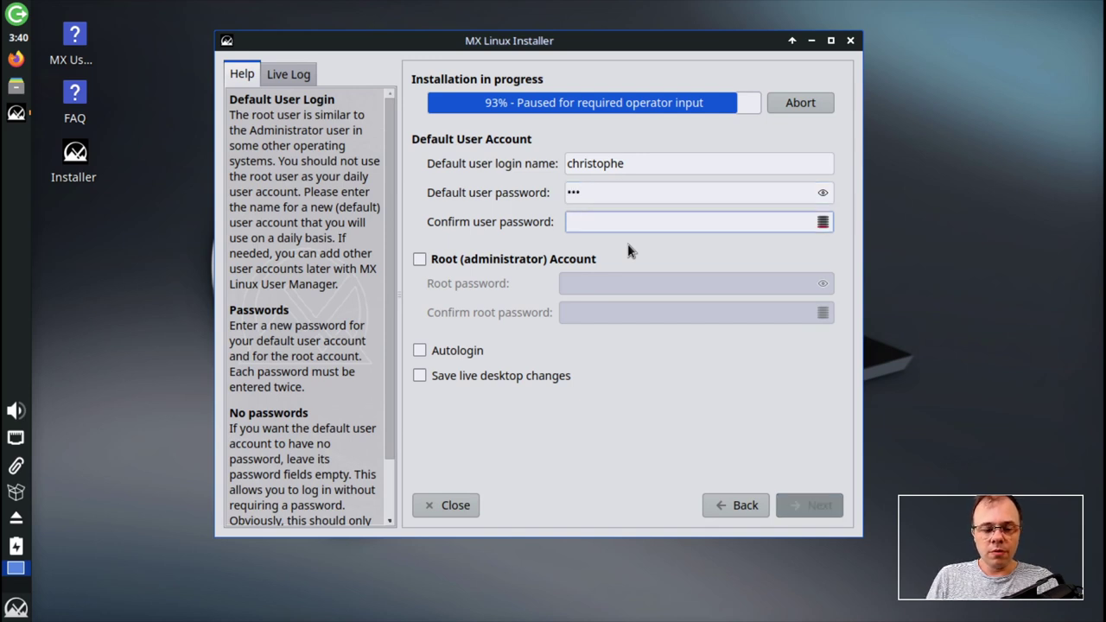
type("123")
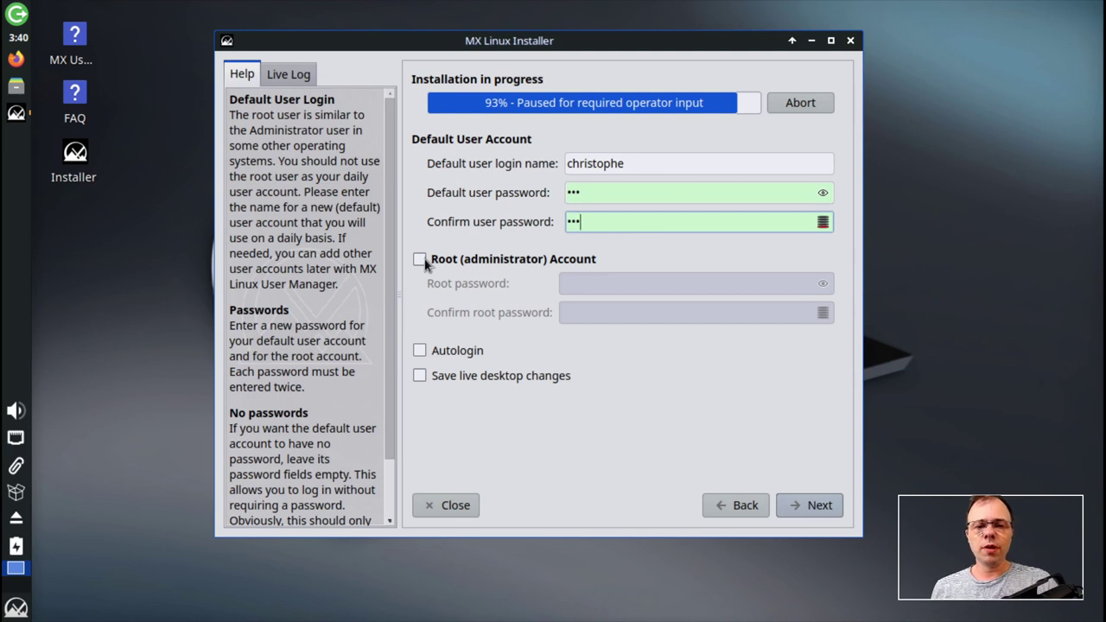
- Leave automatic login off and enable the separate root administrator account
left_click(420, 354)
left_click(424, 354)
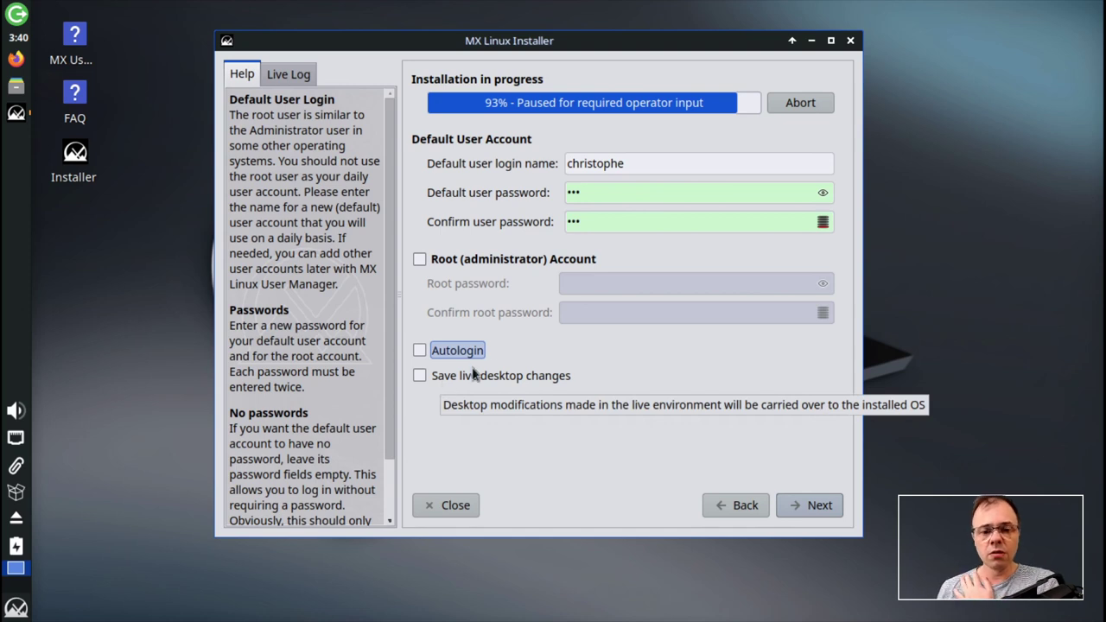
left_click(443, 269)
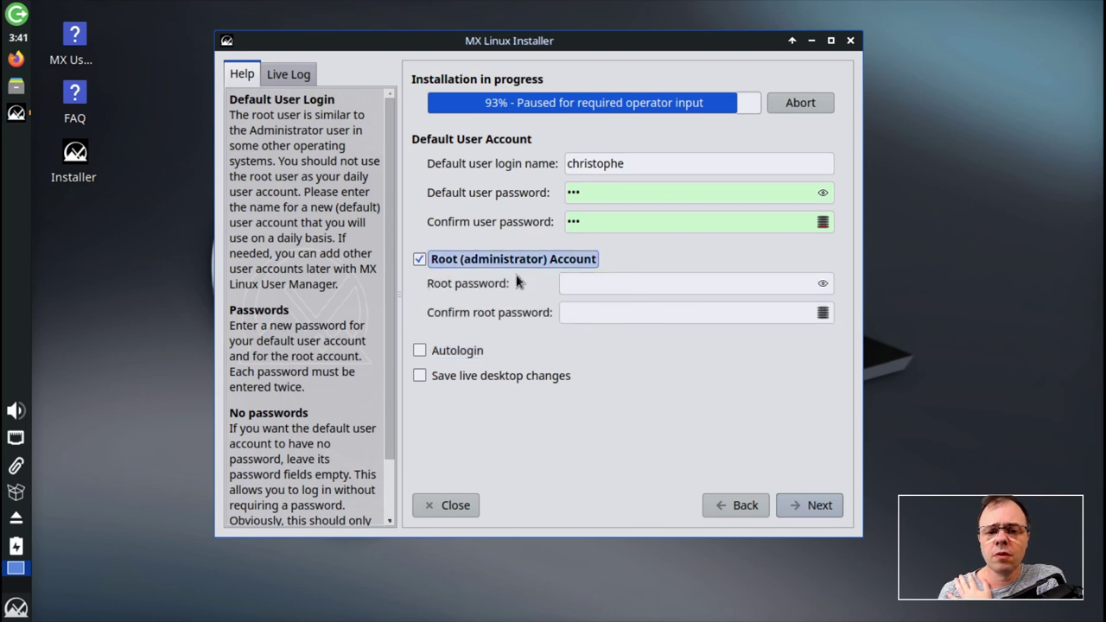
left_click(477, 266)
left_click(476, 266)
- Type the root password and move on to its confirmation field
left_click(614, 284)
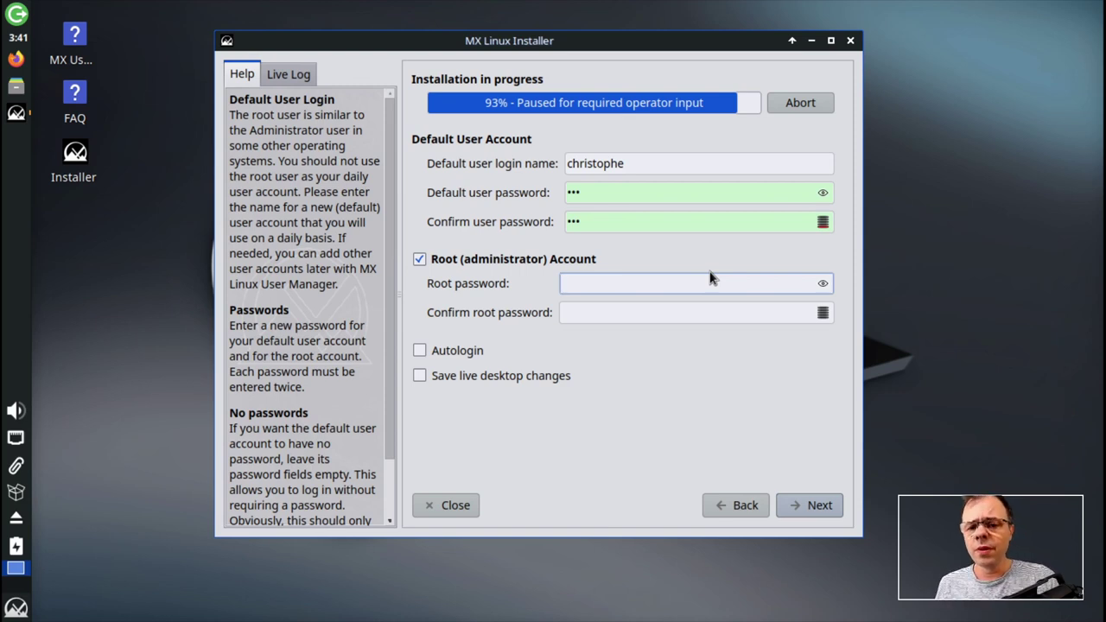
left_click(824, 316)
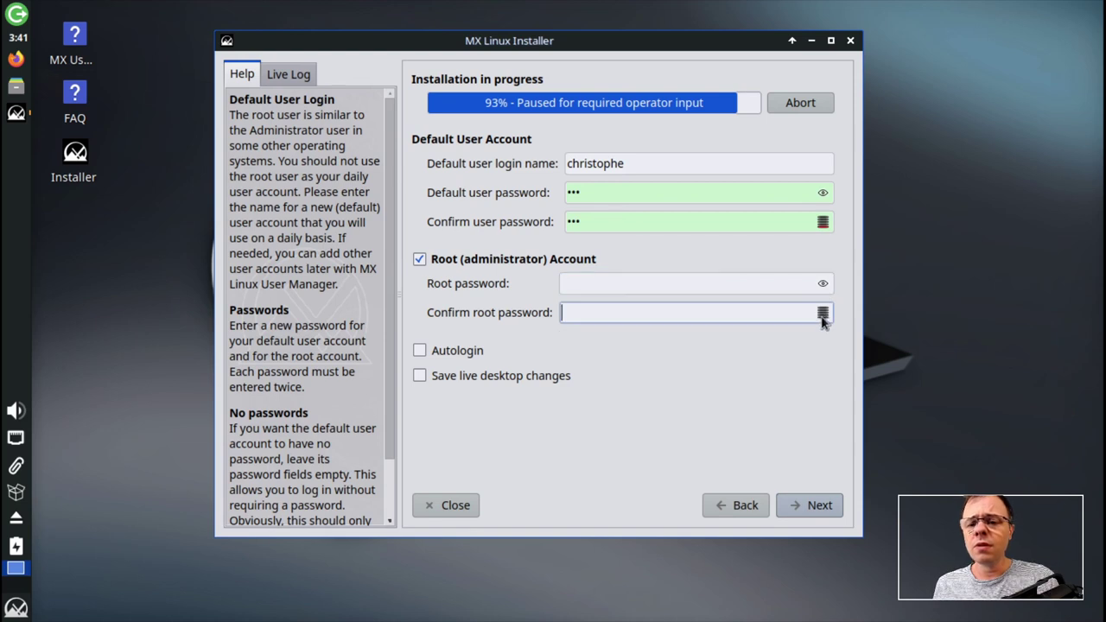
left_click(754, 283)
type("ro")
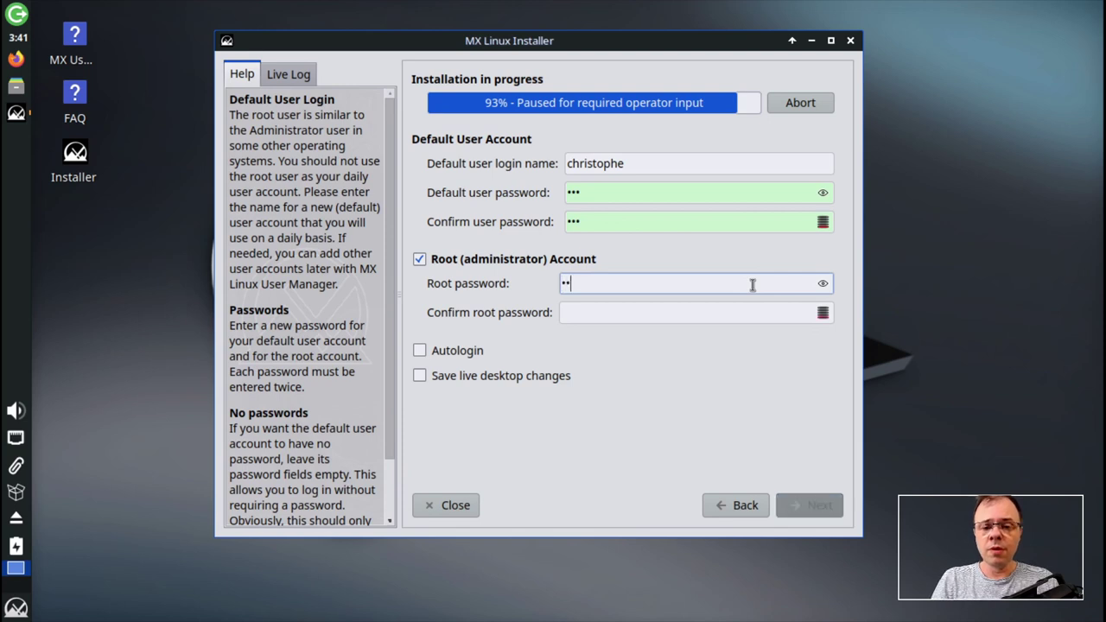
type("o")
key("Tab")
type("roo")
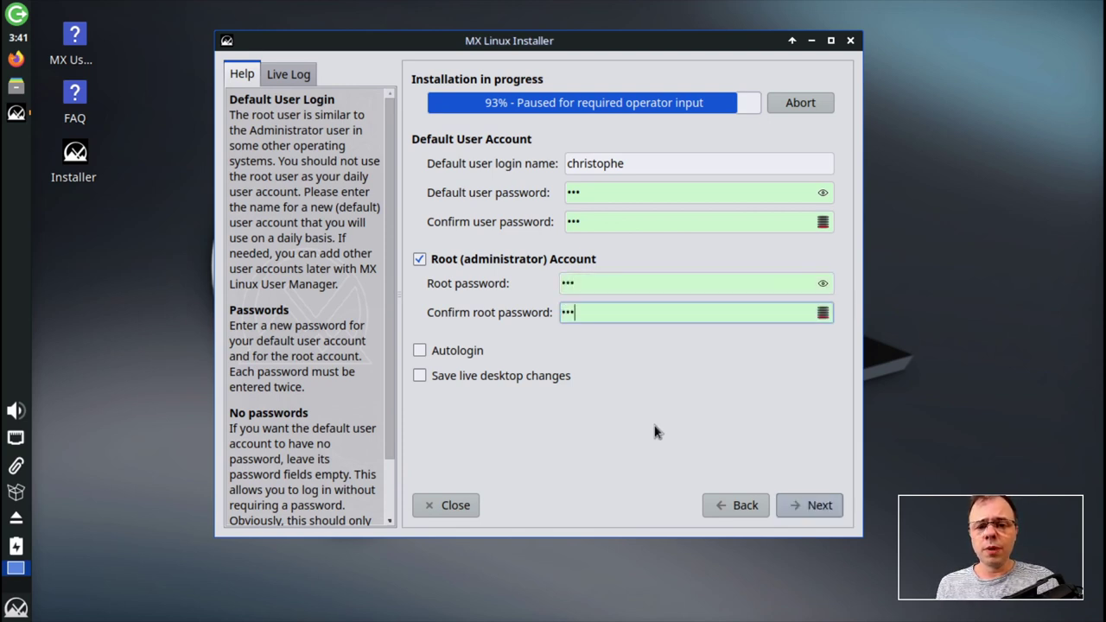
- Continue past the user account page, then finish the installation and reboot
left_click(808, 507)
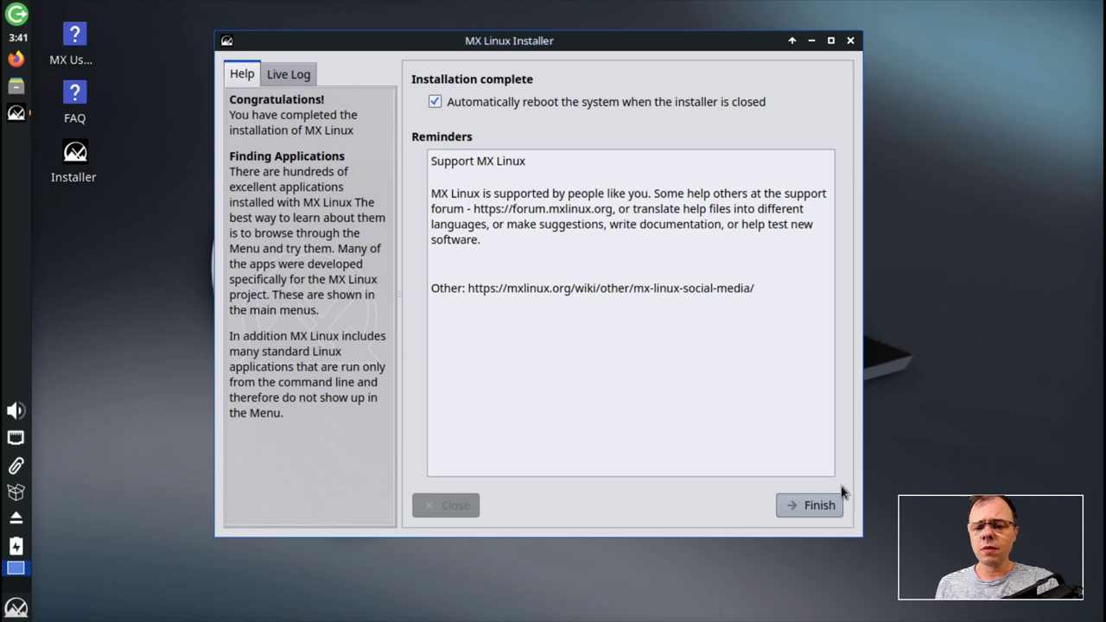
left_click(821, 509)
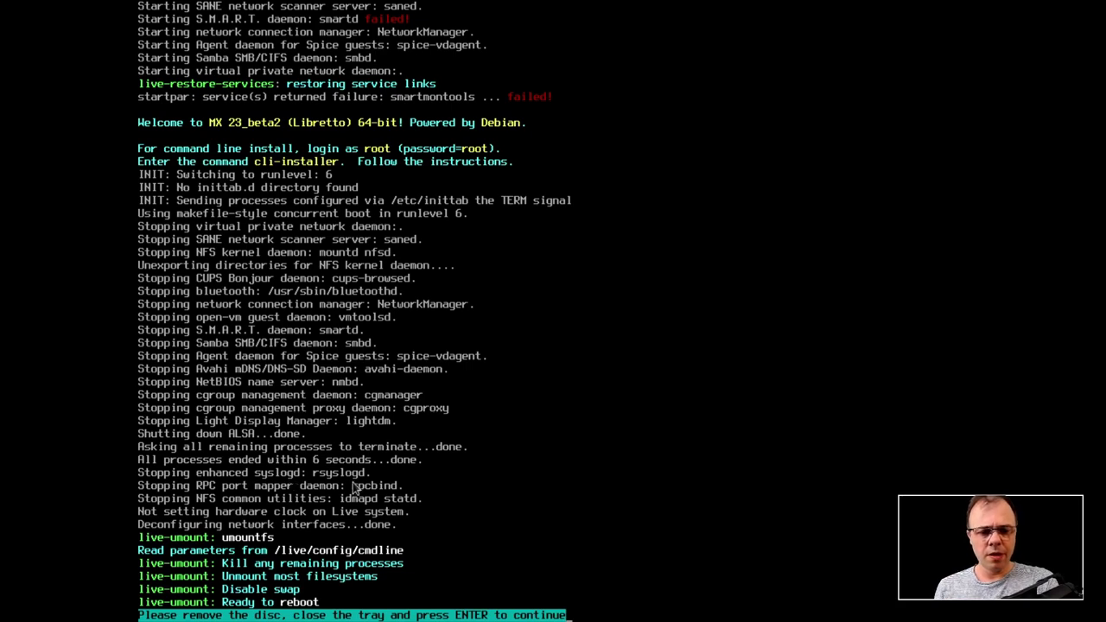
- Leave full screen and remove the CD-ROM from the VM's boot order in Details
mouse_move(608, 12)
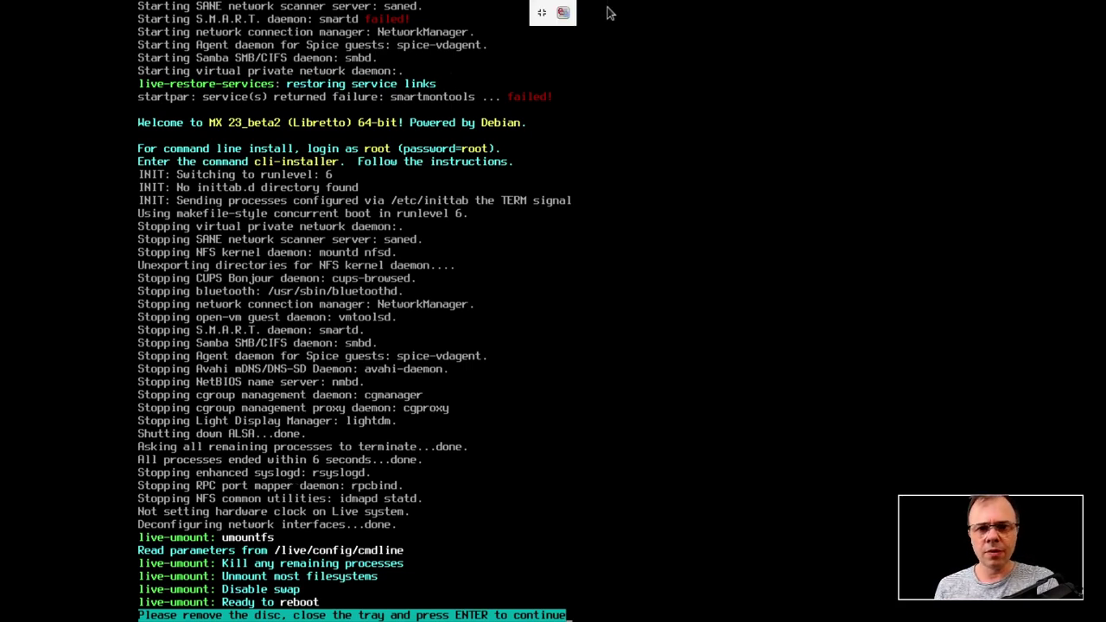
left_click(541, 14)
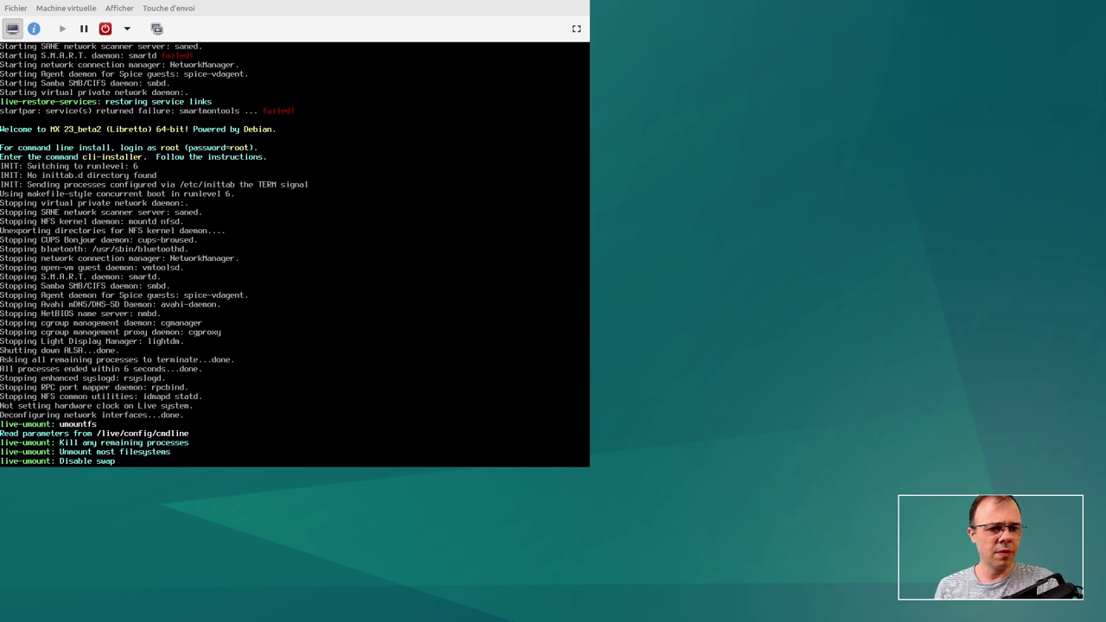
left_click(33, 29)
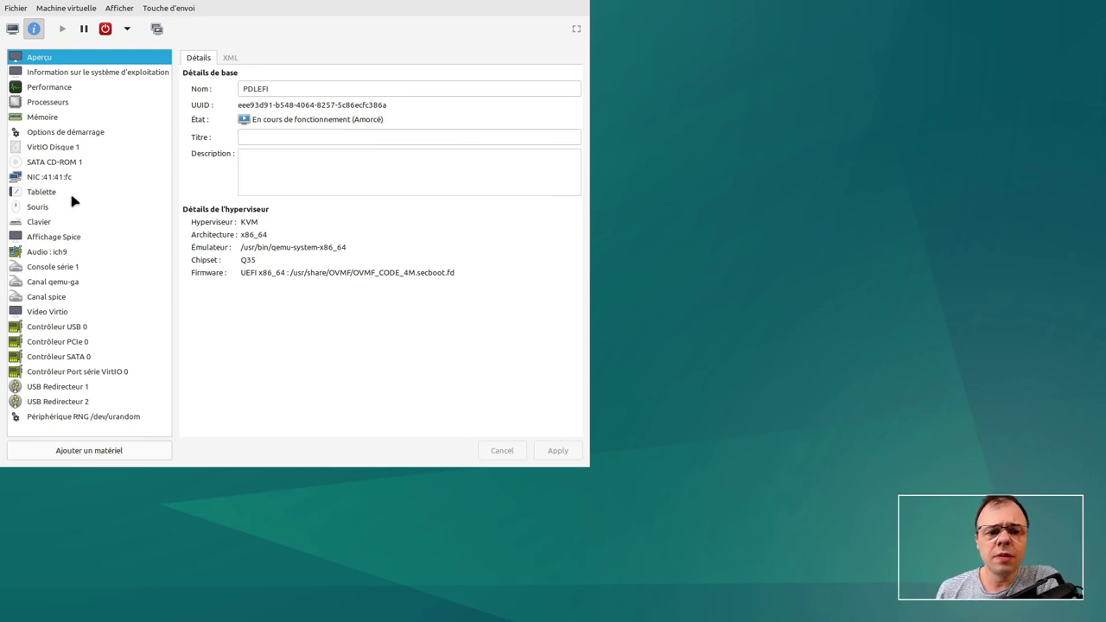
left_click(93, 149)
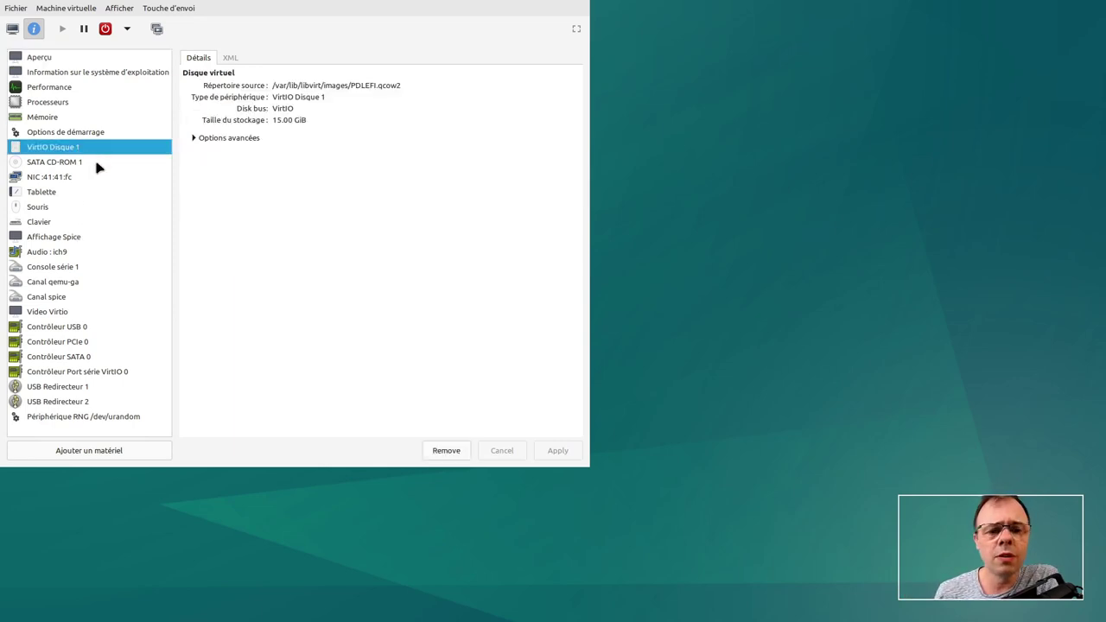
left_click(98, 164)
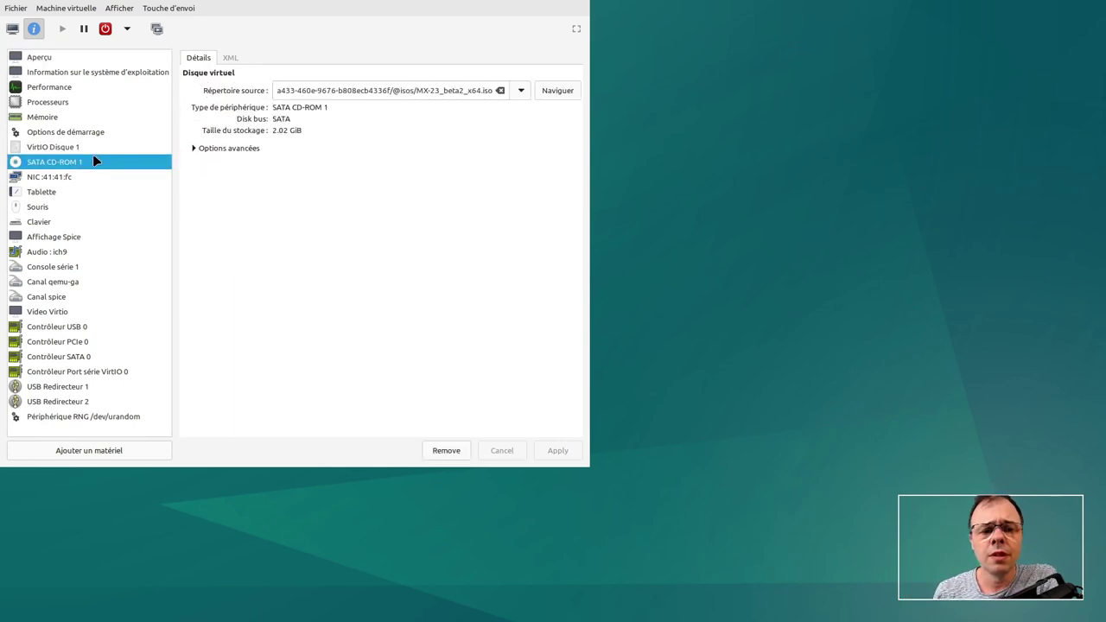
left_click(89, 134)
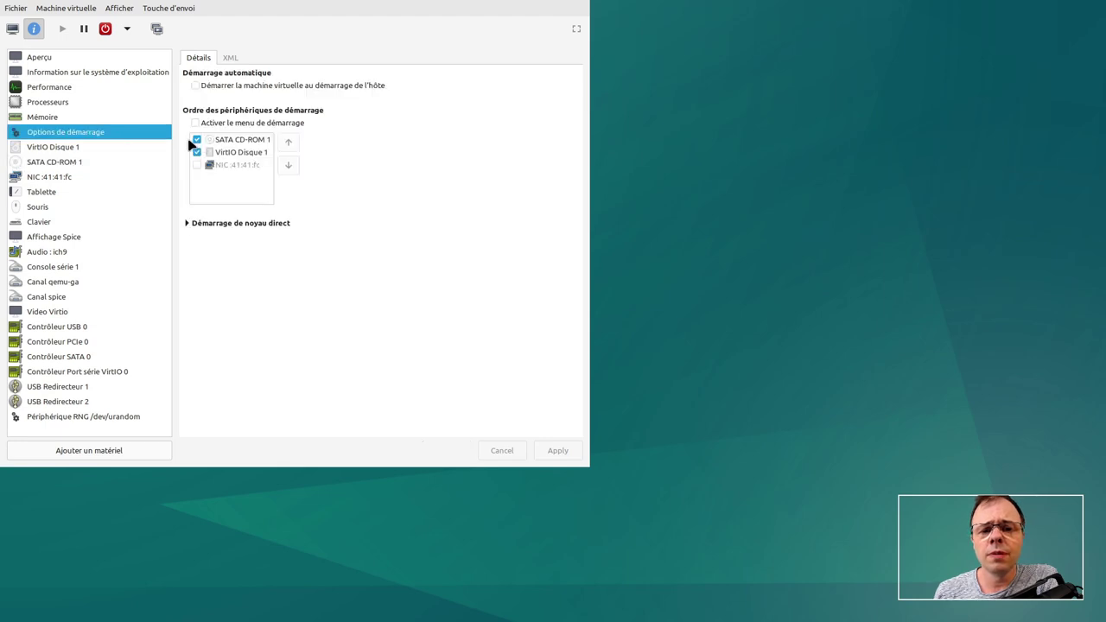
left_click(198, 140)
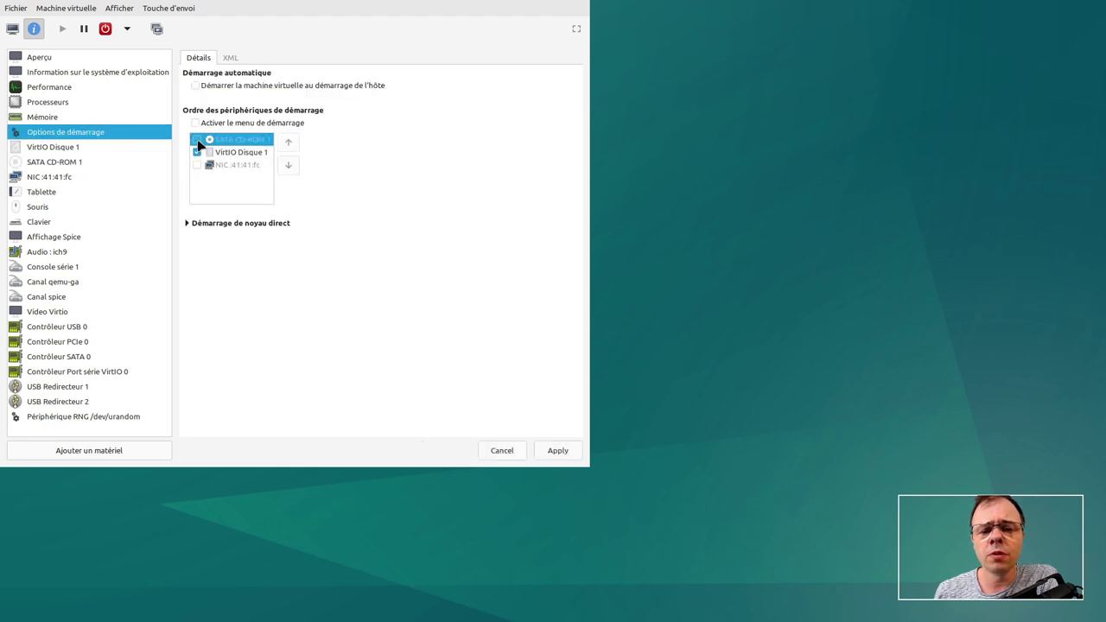
left_click(558, 451)
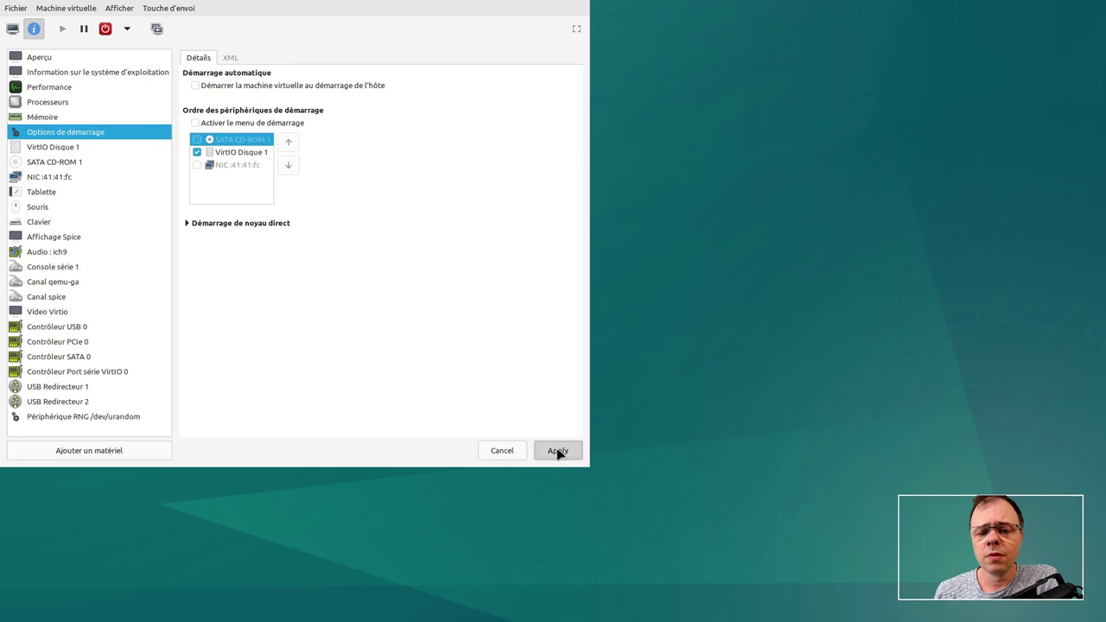
- Clear the MX-23 ISO from SATA CD-ROM 1, apply, and return to the full-screen console
left_click(91, 148)
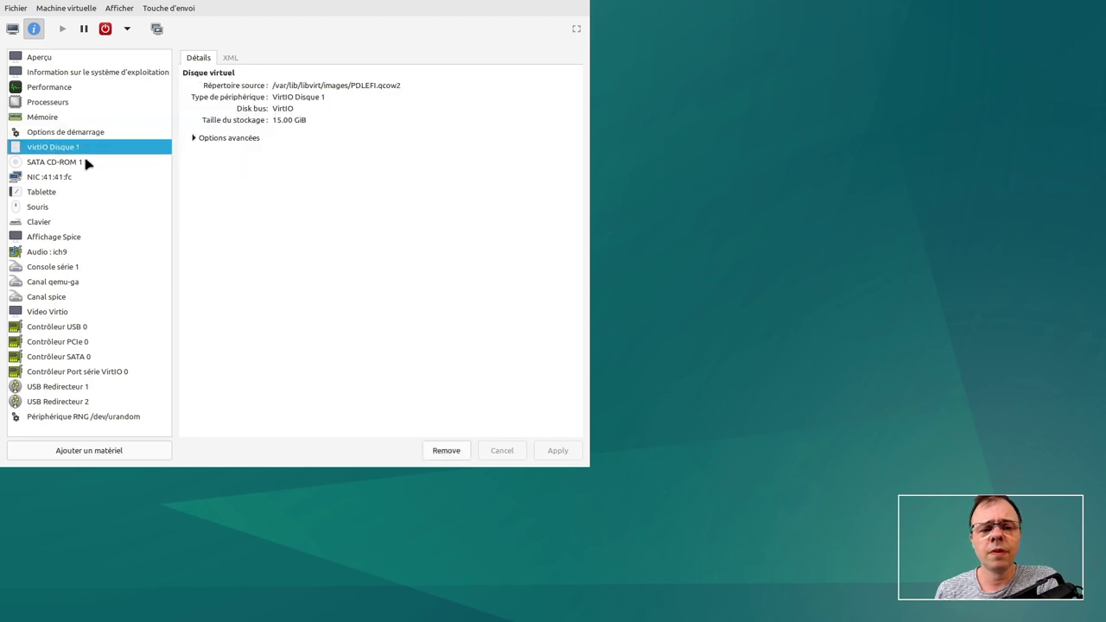
left_click(90, 163)
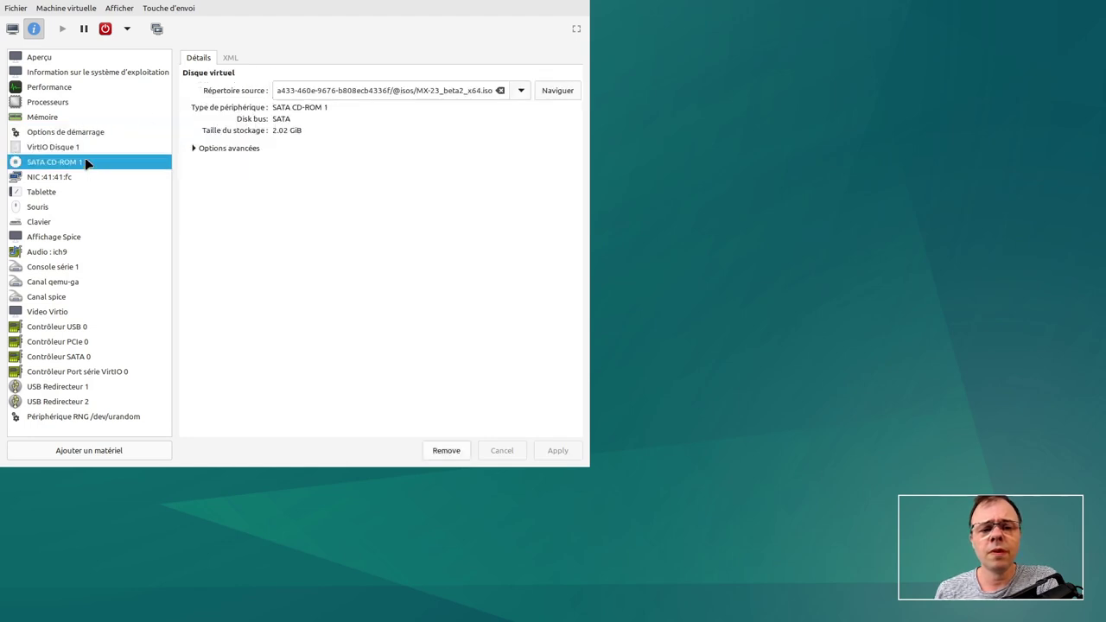
left_click(500, 90)
left_click(558, 453)
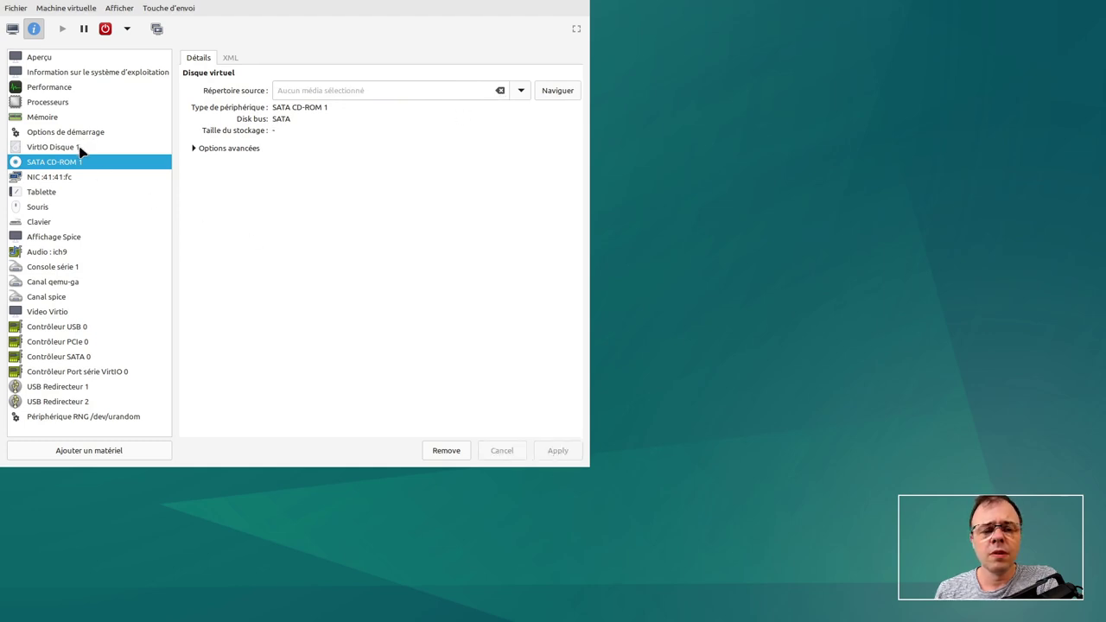
left_click(12, 29)
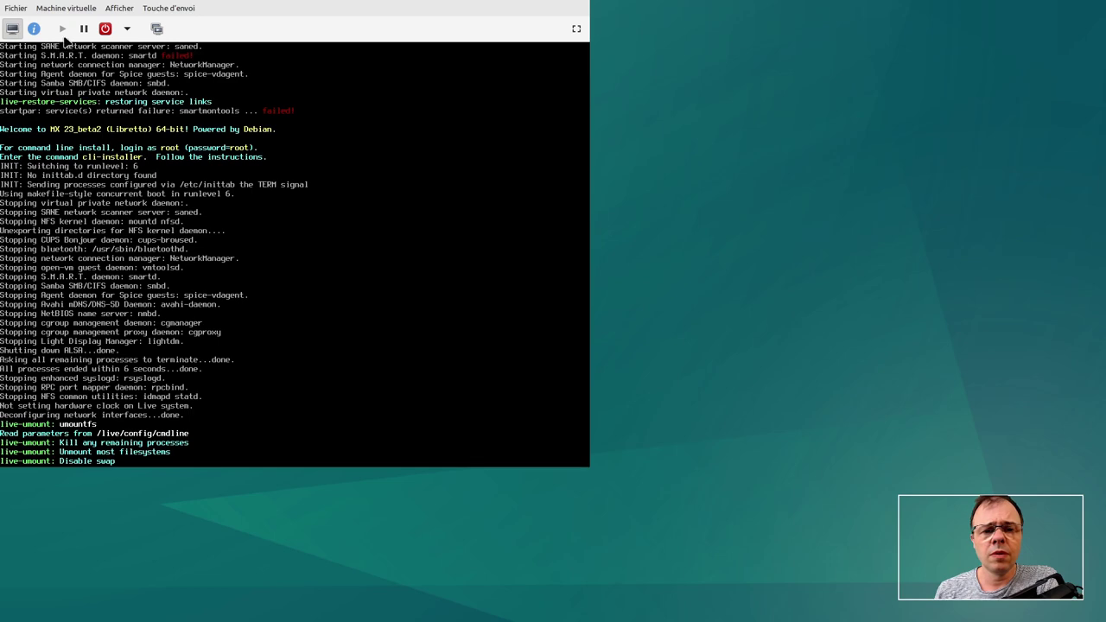
left_click(576, 28)
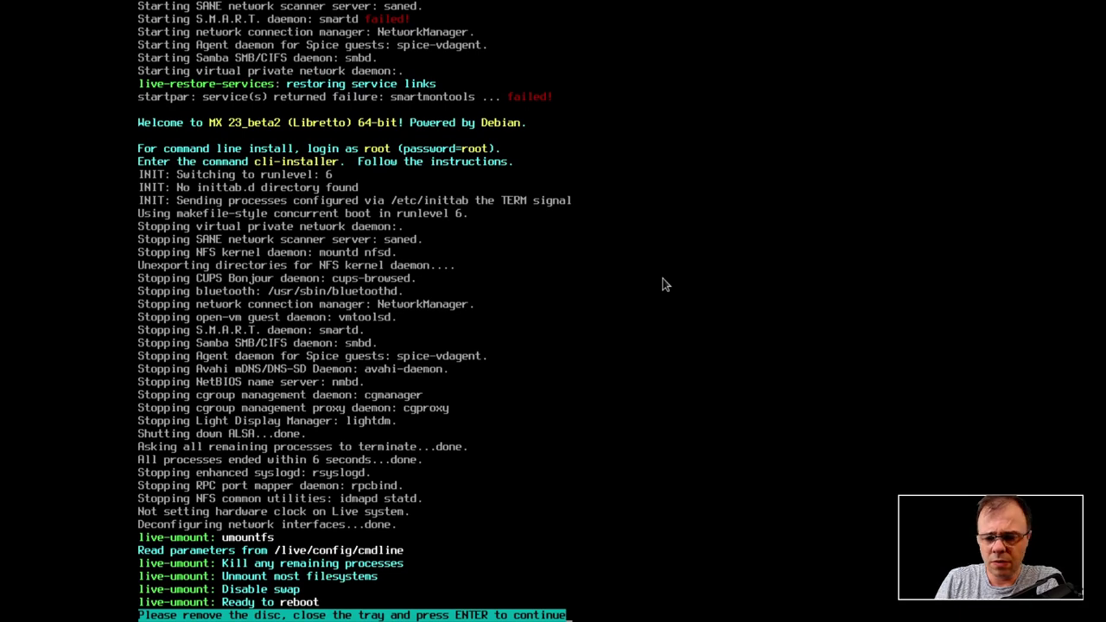
- Continue the reboot from disk and put the VM console back in full screen
key("Return")
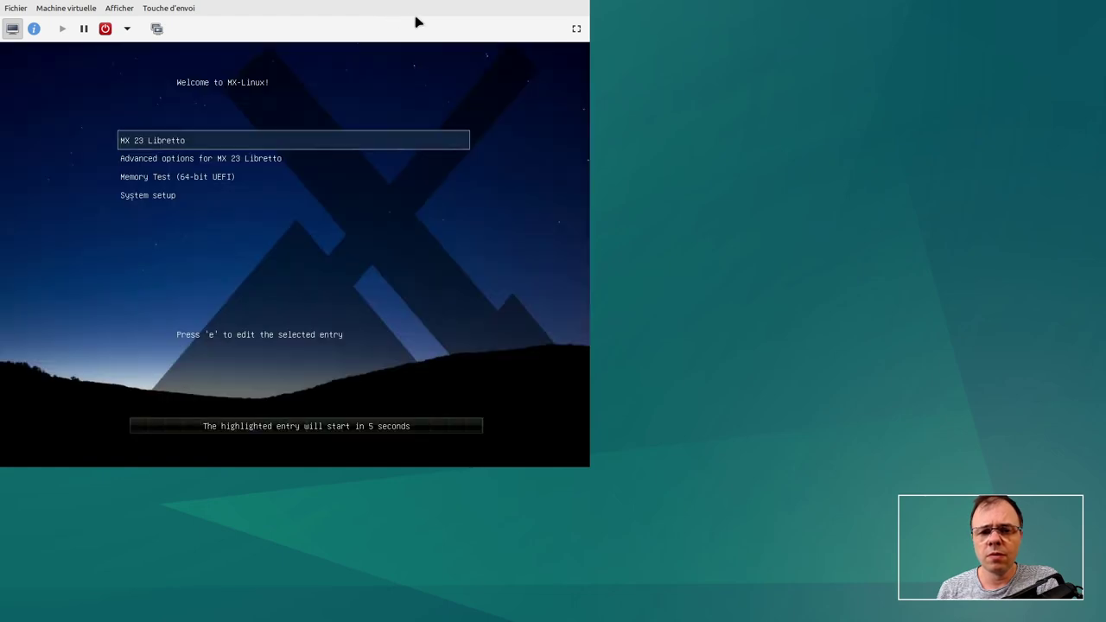
left_click(576, 28)
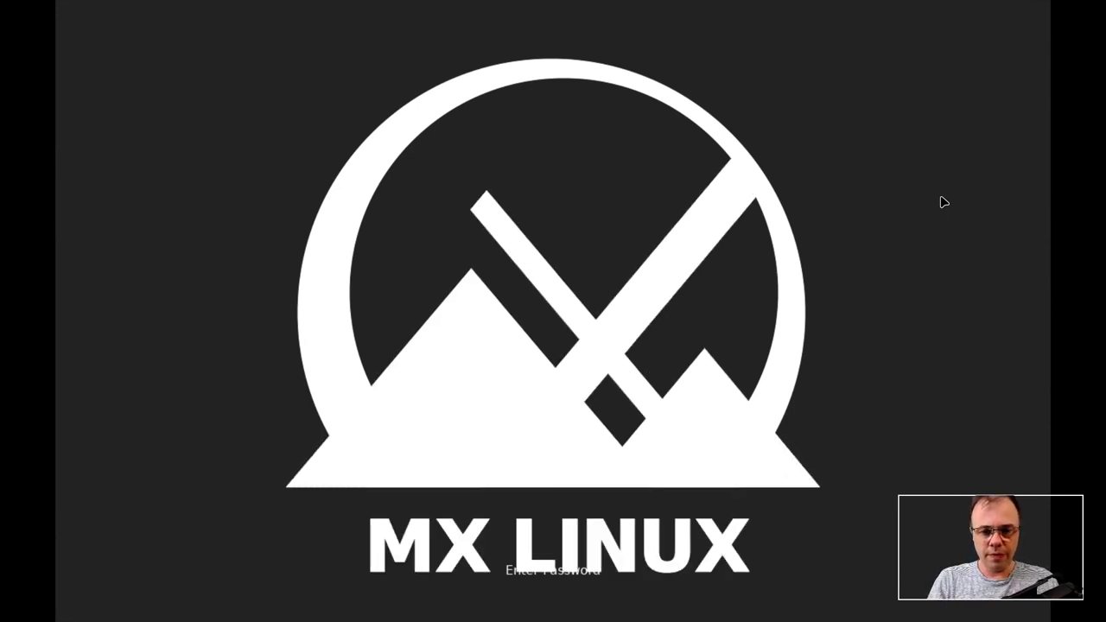
- Unlock the encrypted disk, review the session and language lists, then log in
type("**")
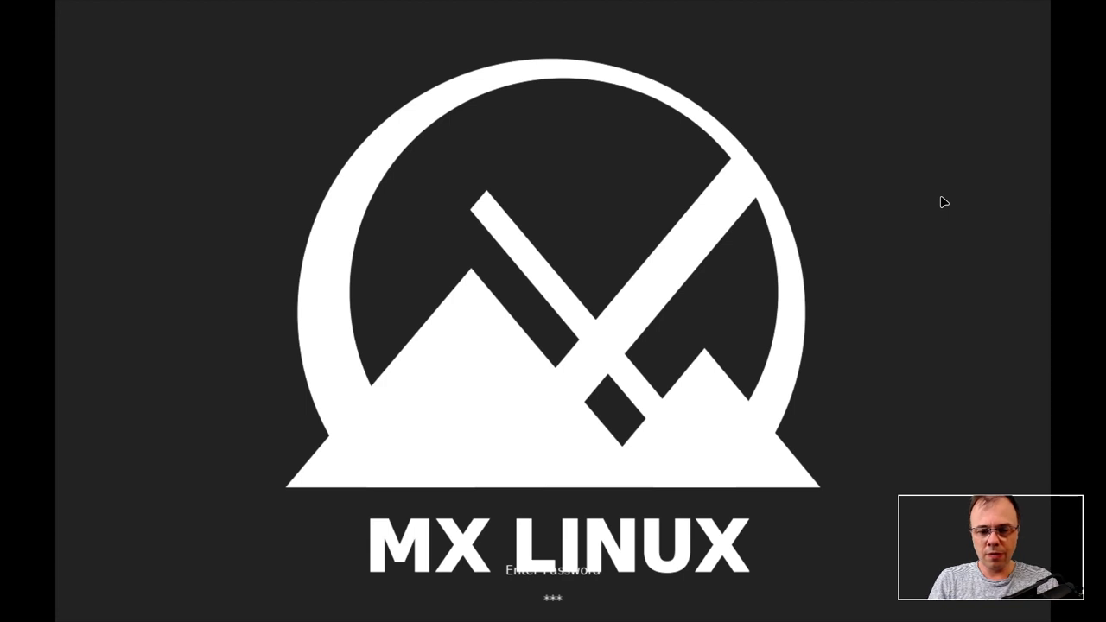
key("Return")
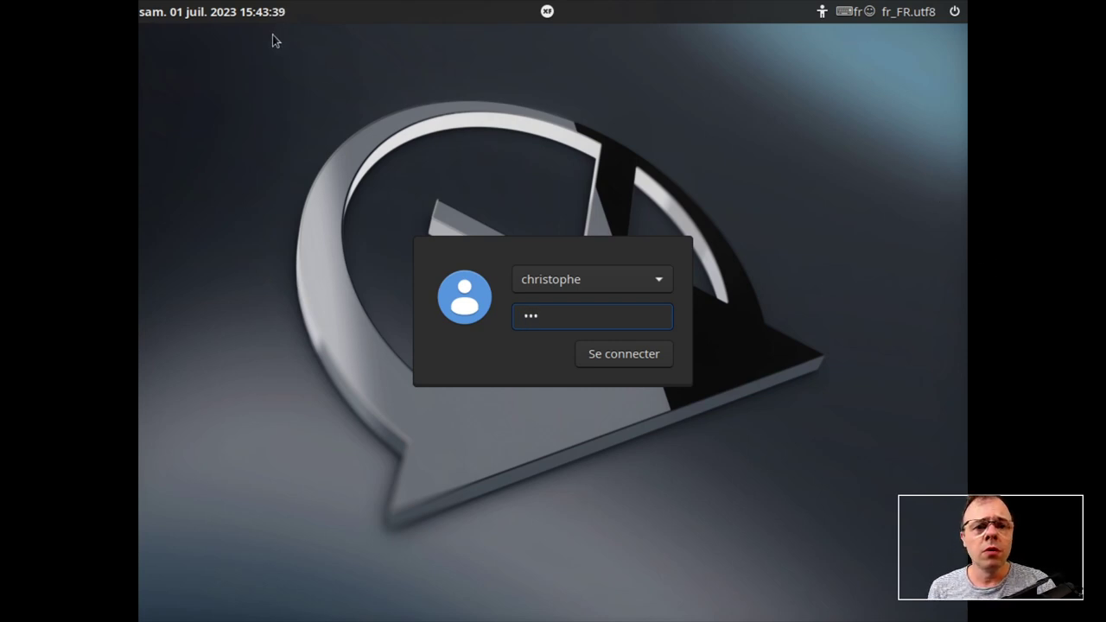
left_click(548, 12)
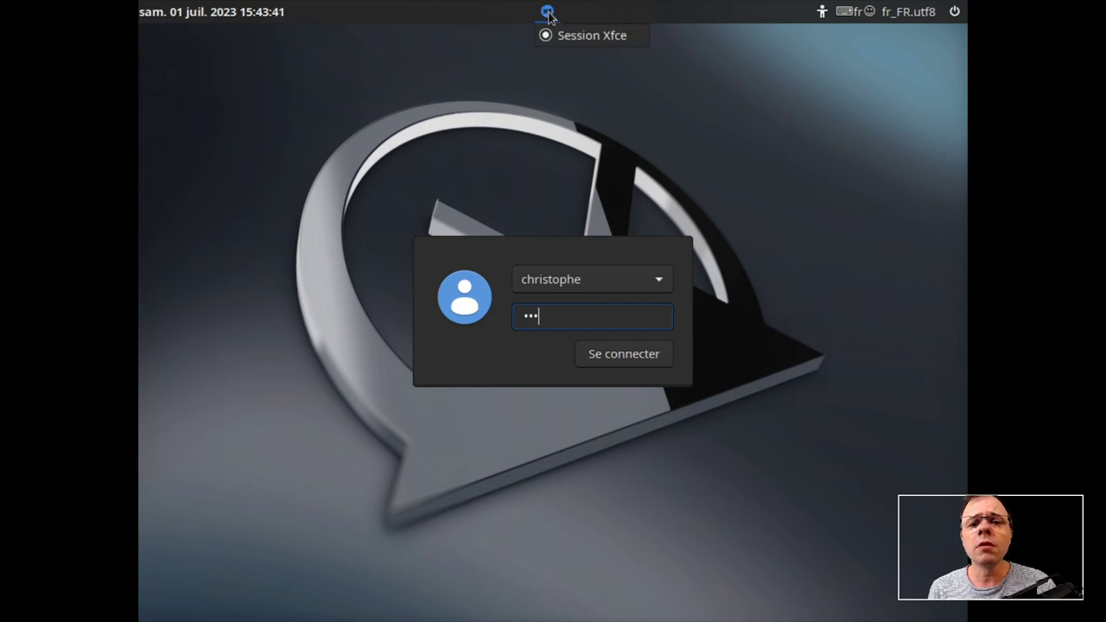
left_click(480, 22)
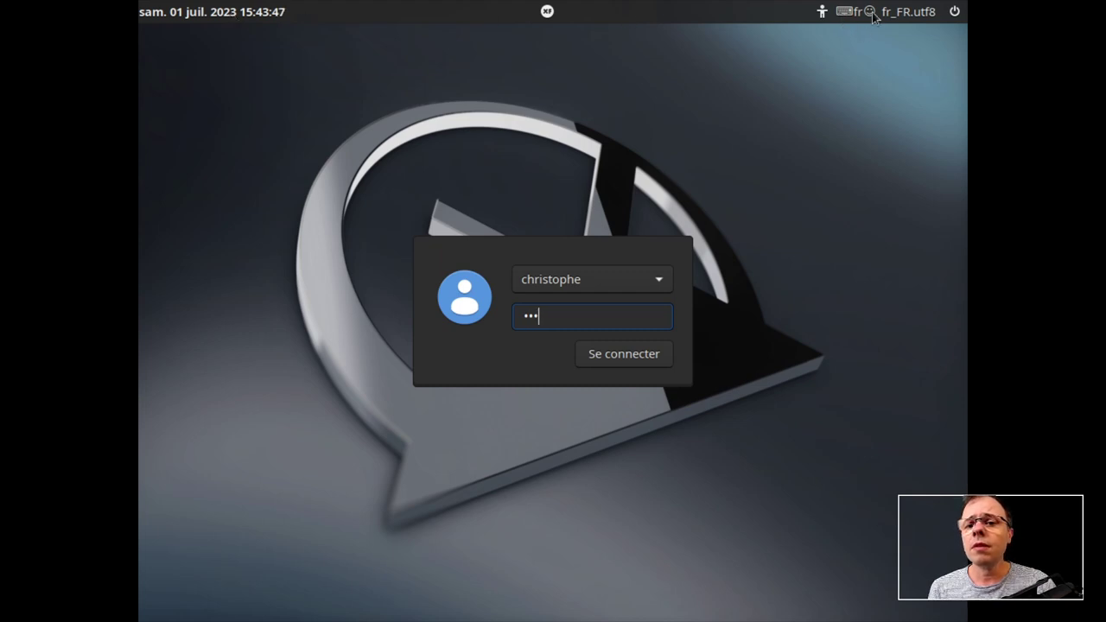
left_click(911, 15)
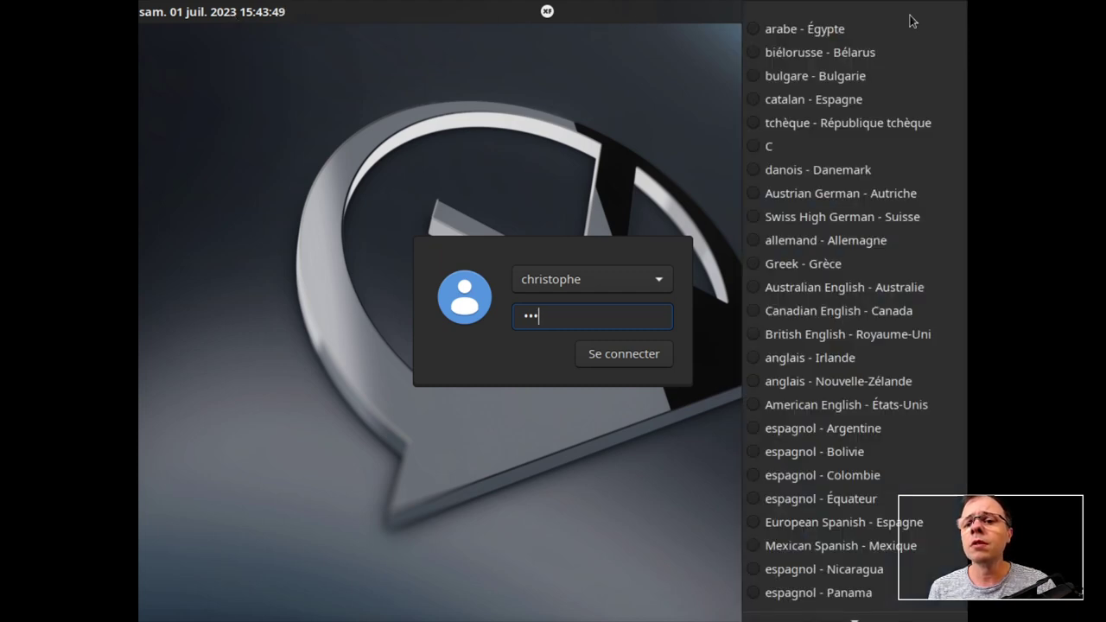
left_click(658, 78)
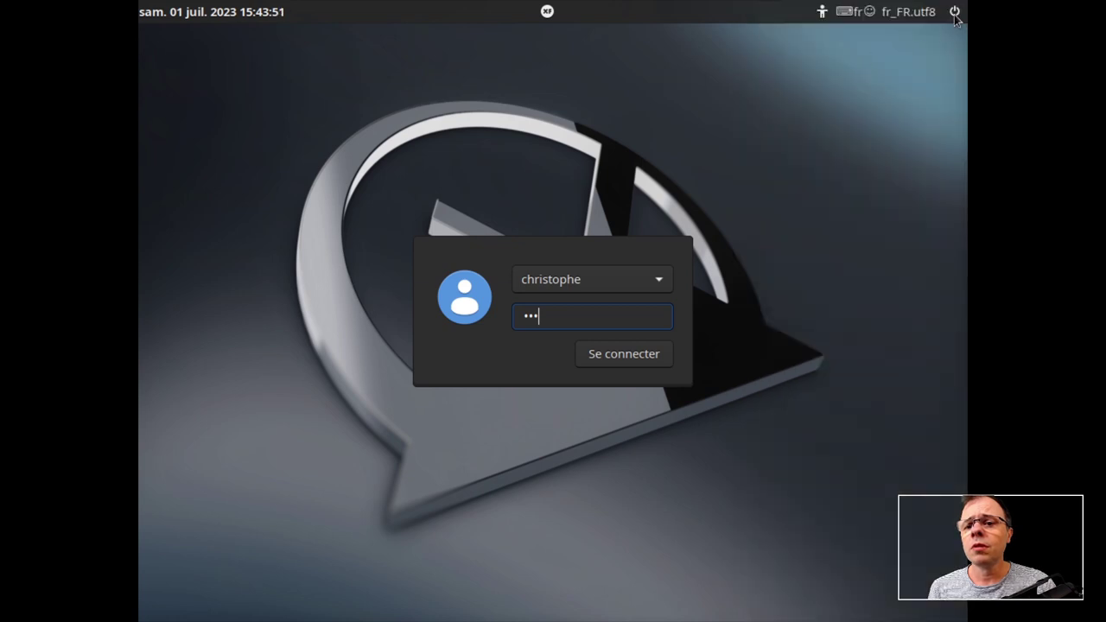
left_click(633, 356)
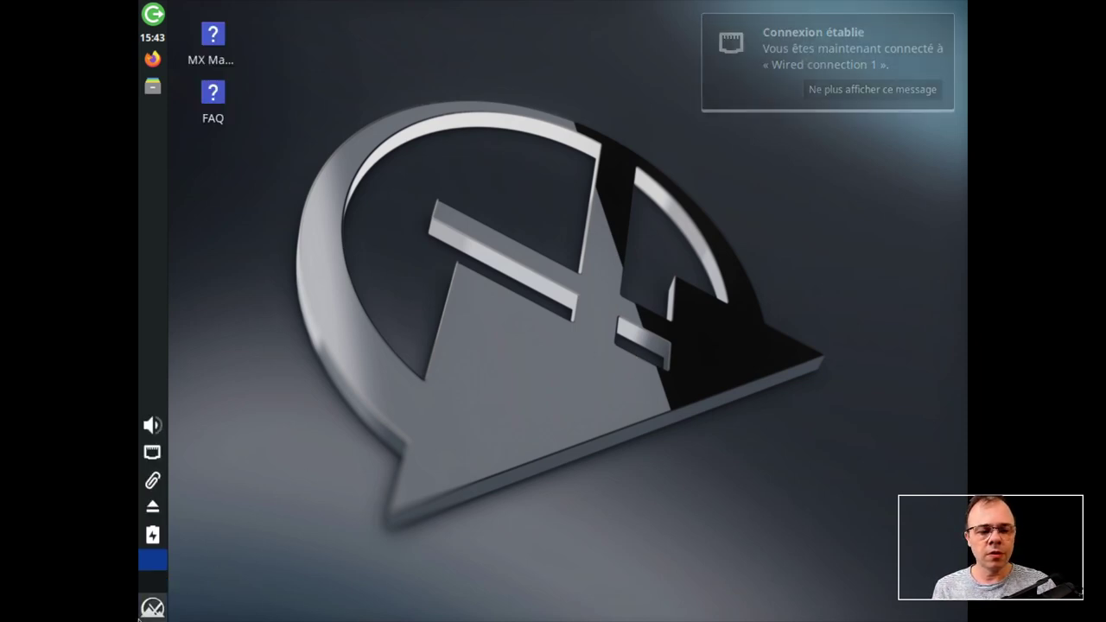
- Dismiss the network notification and MX Welcome window, then browse the applications menu
left_click(153, 608)
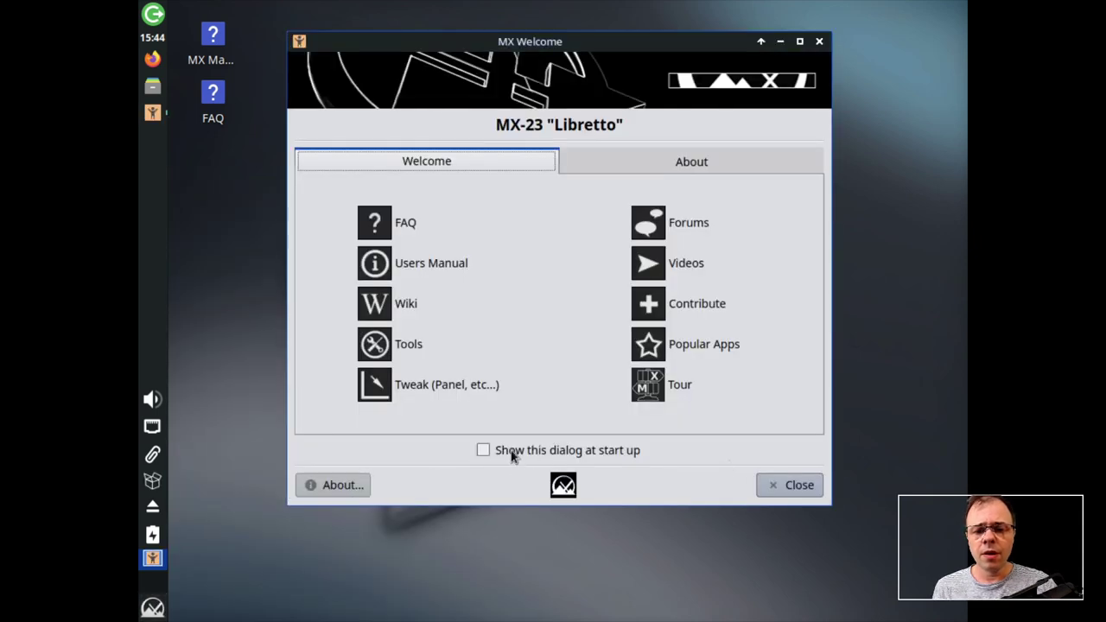
left_click(791, 486)
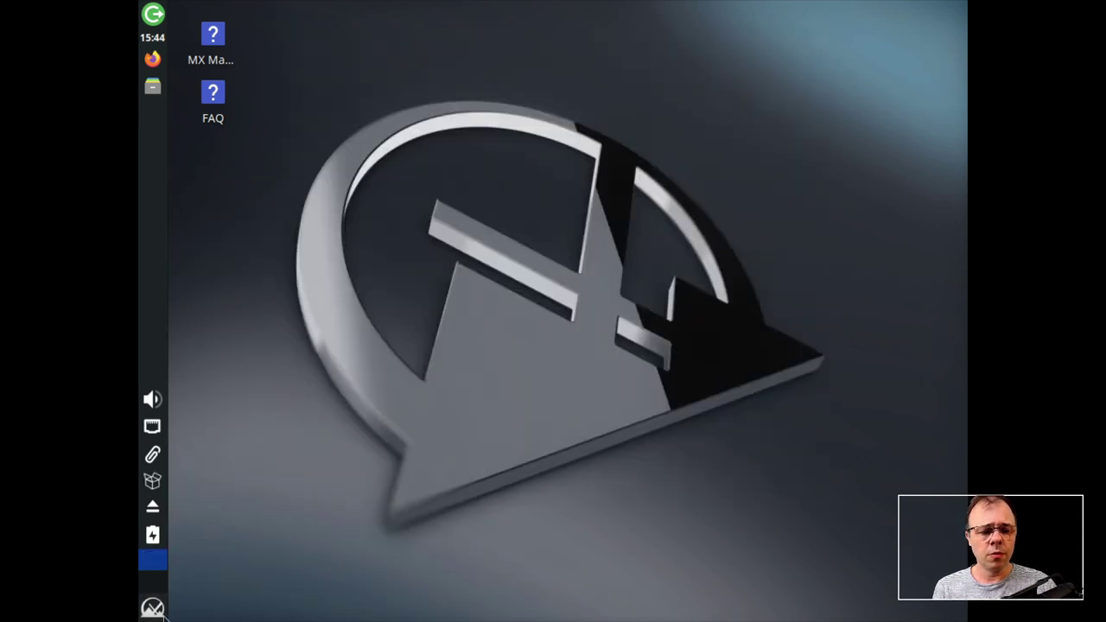
left_click(161, 610)
mouse_move(463, 574)
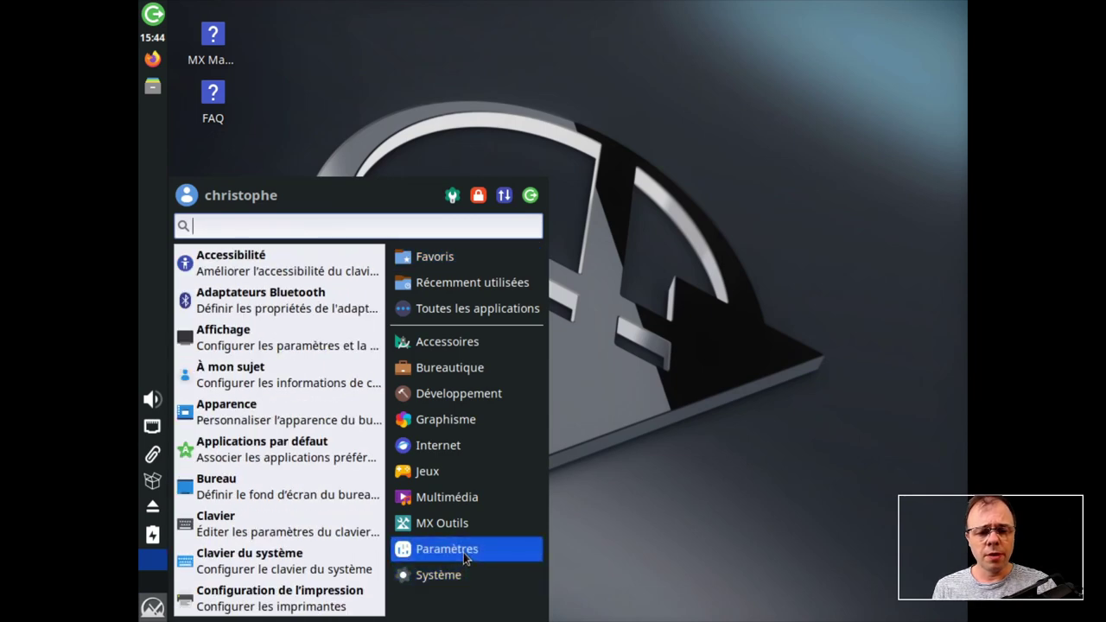
scroll(305, 516, "down", 5)
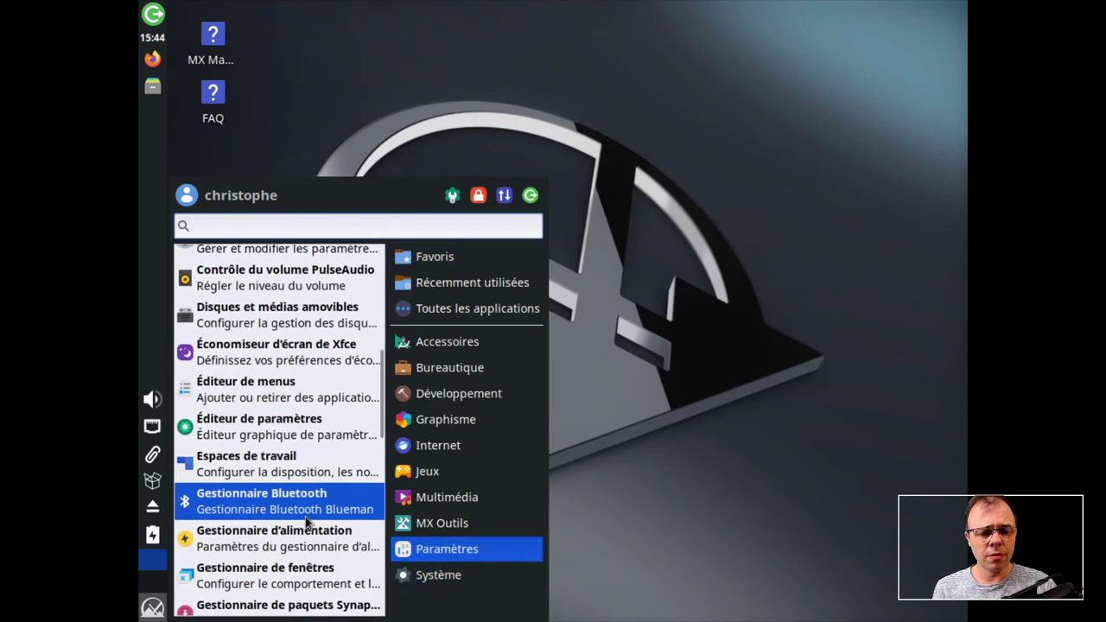
scroll(306, 517, "down", 4)
scroll(306, 517, "up", 9)
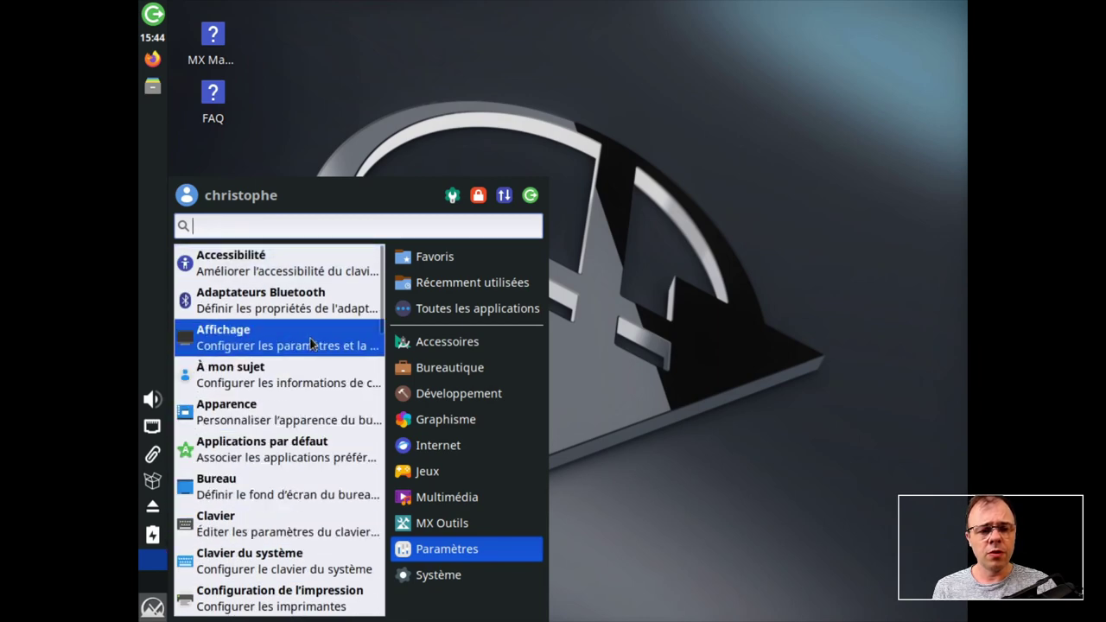
- In Affichage, apply and keep a 1360x768 resolution, then close the settings
left_click(310, 339)
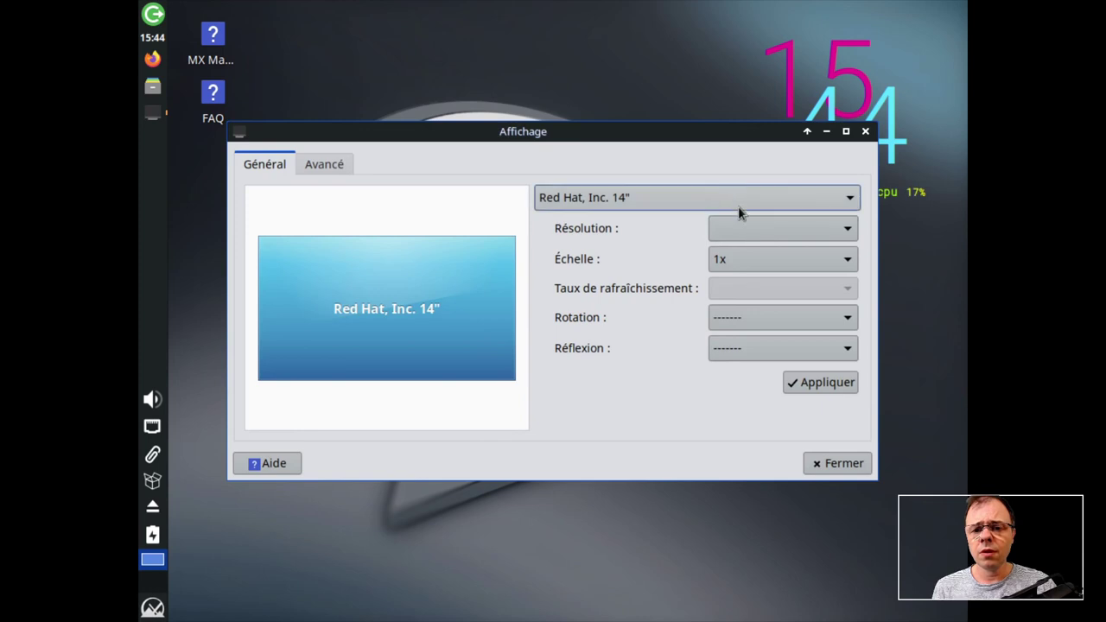
left_click(743, 228)
scroll(781, 440, "down", 3)
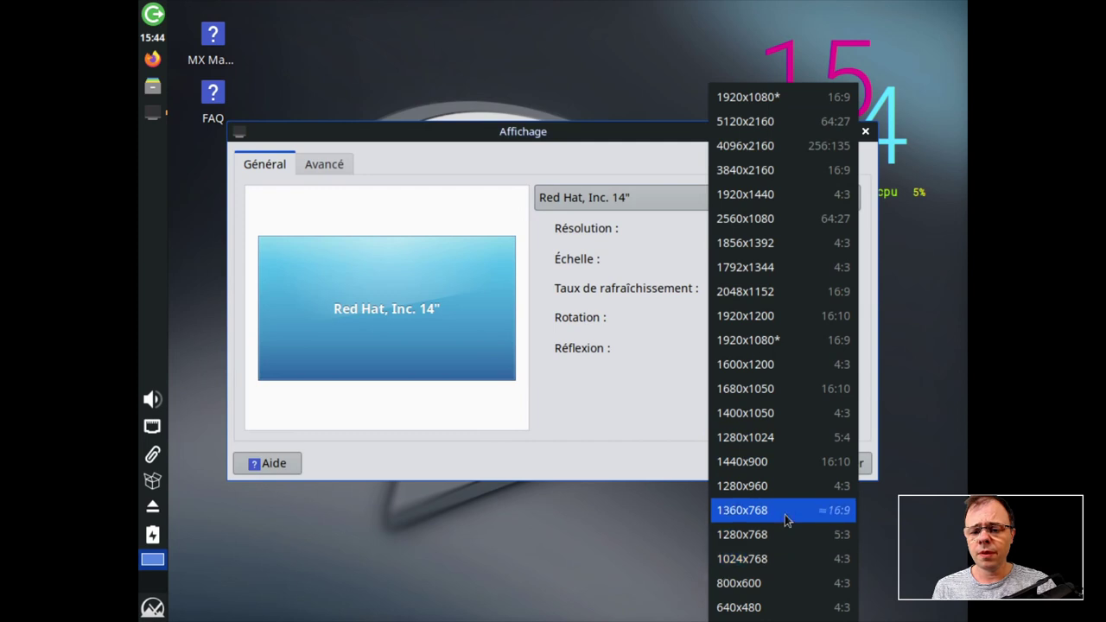
left_click(785, 512)
left_click(801, 389)
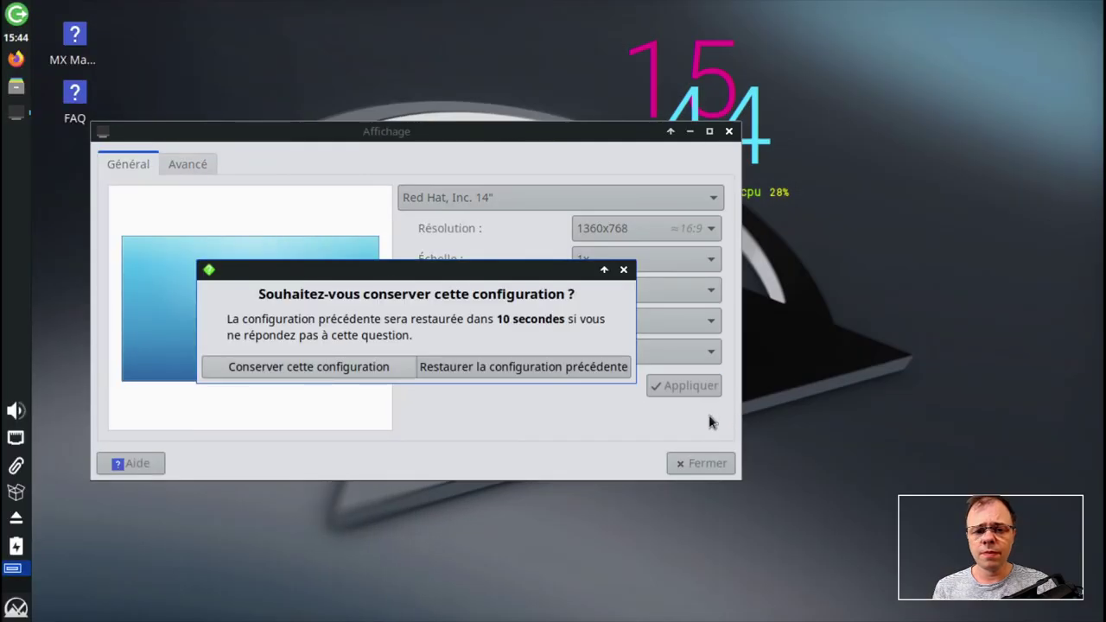
left_click(363, 370)
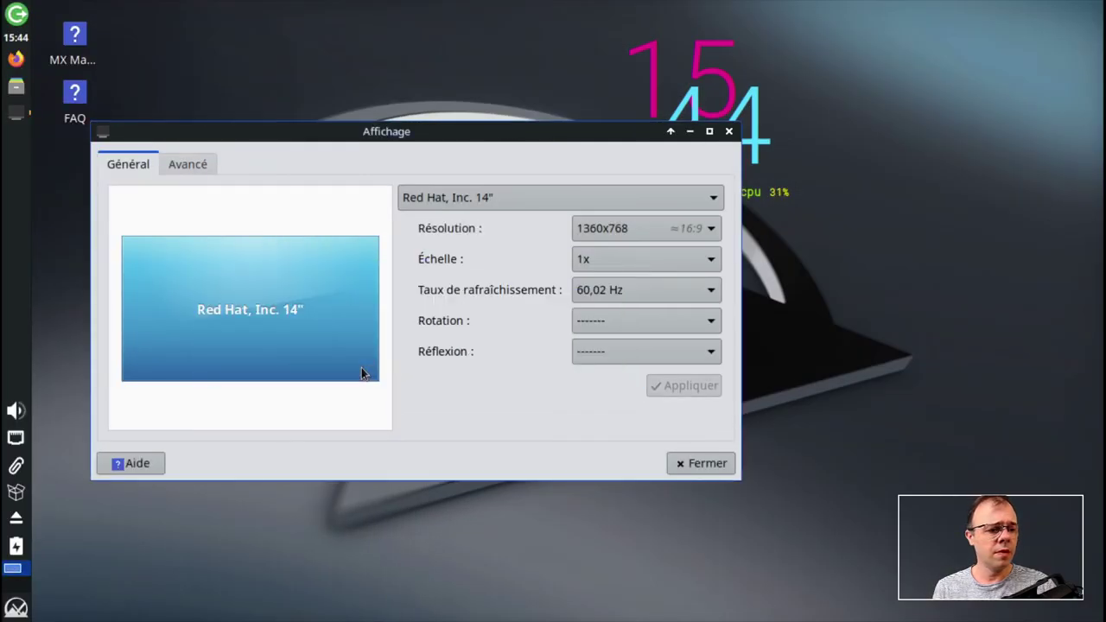
left_click(704, 464)
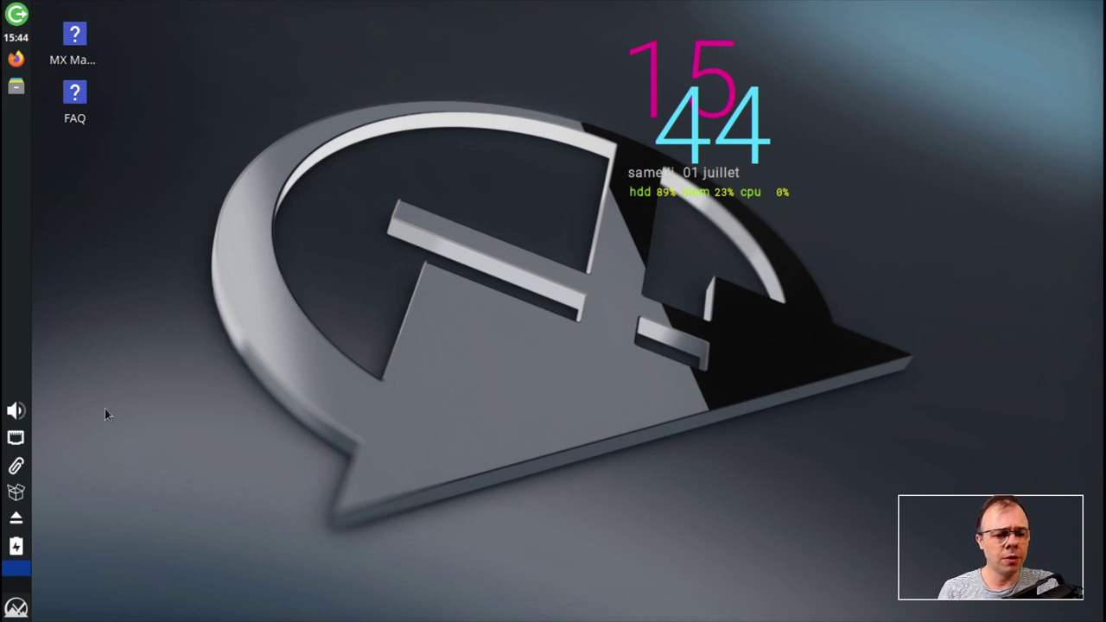
- Open the Whisker menu, close it, and reopen it on the Paramètres category
left_click(26, 609)
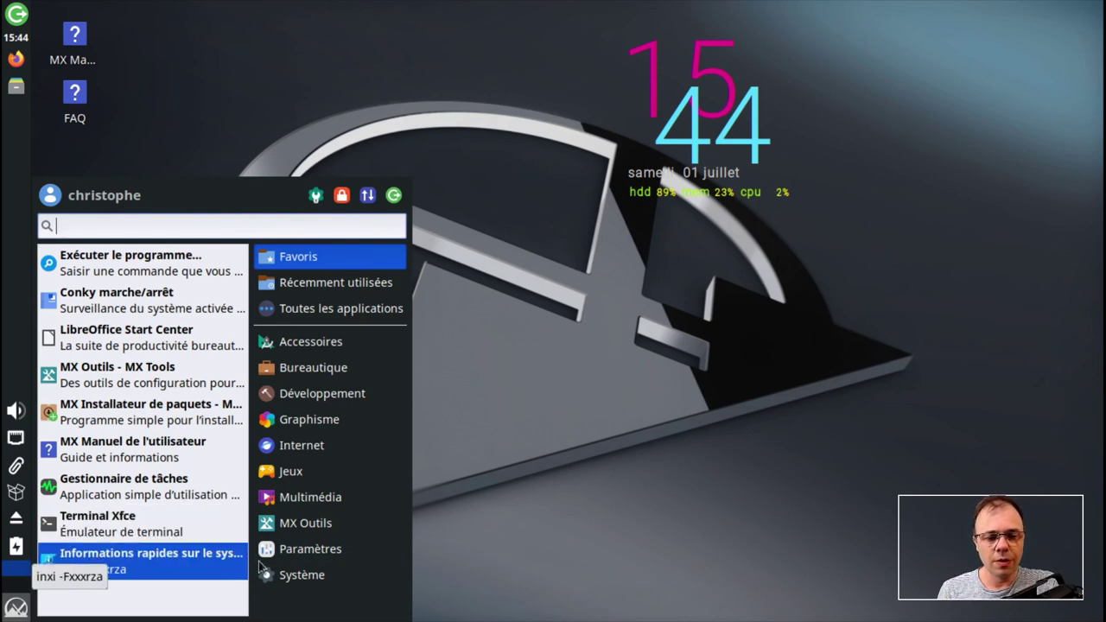
mouse_move(316, 585)
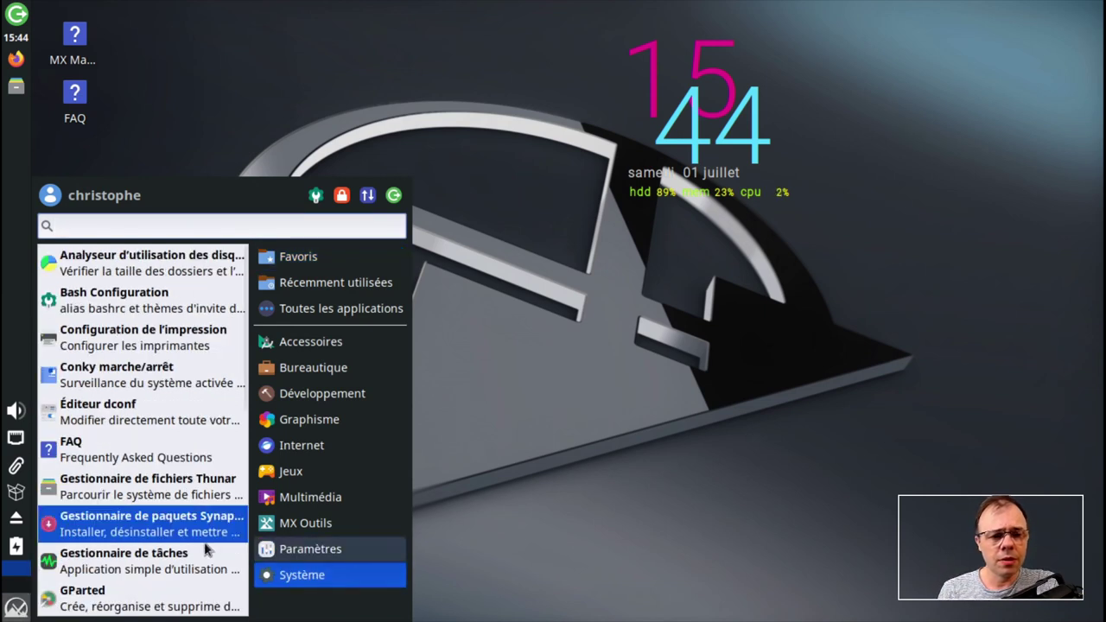
left_click(16, 610)
left_click(15, 609)
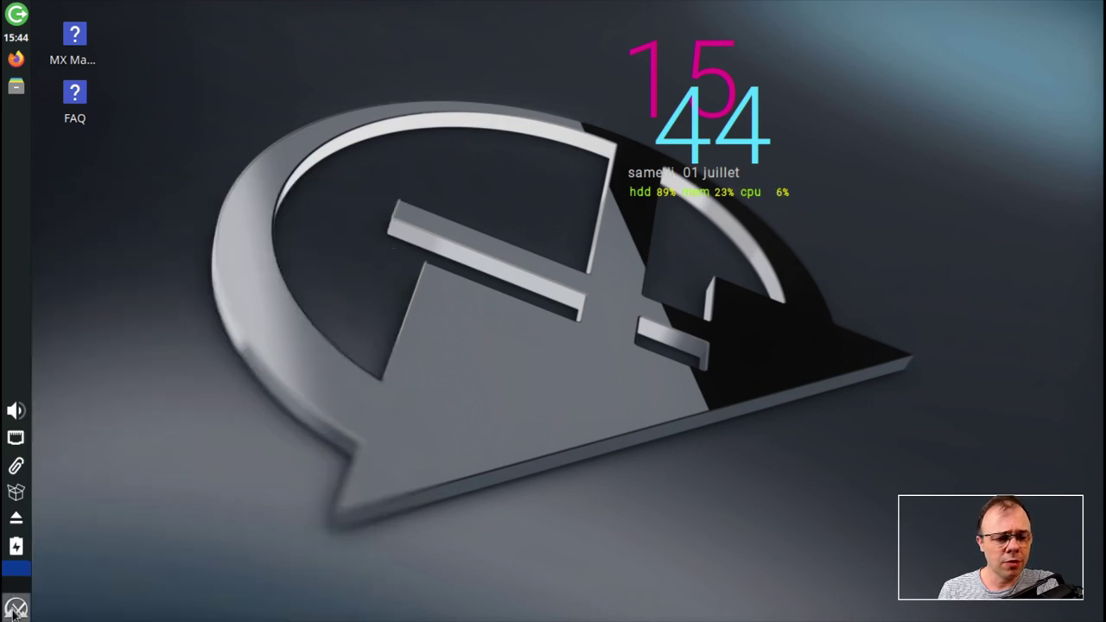
mouse_move(312, 549)
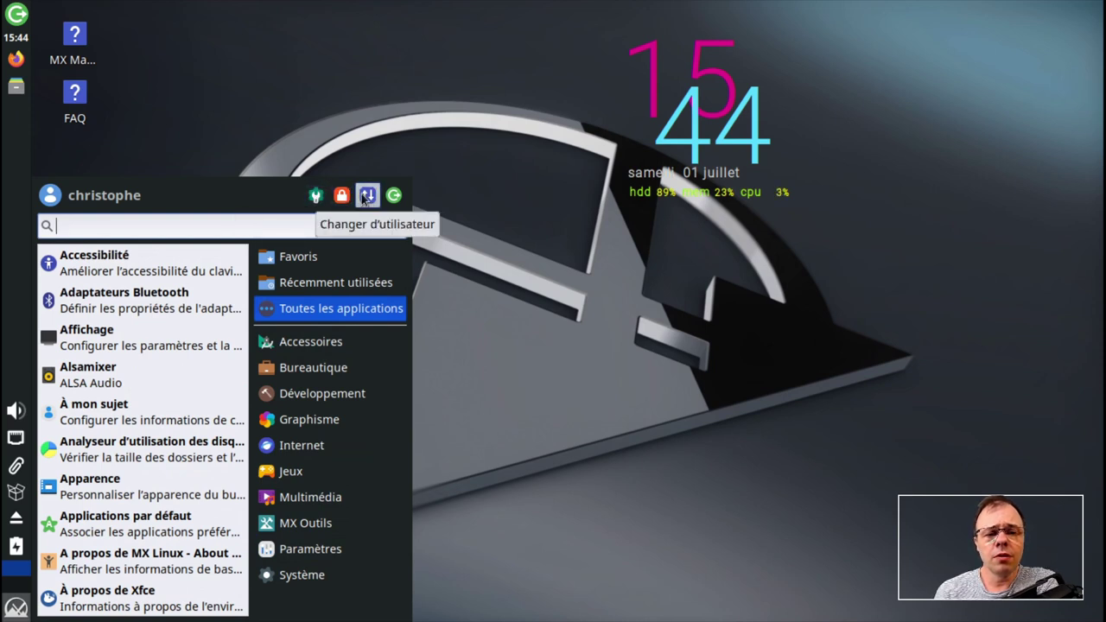
- Open the Paramètres settings manager, then enlarge and reposition it into four columns
left_click(317, 196)
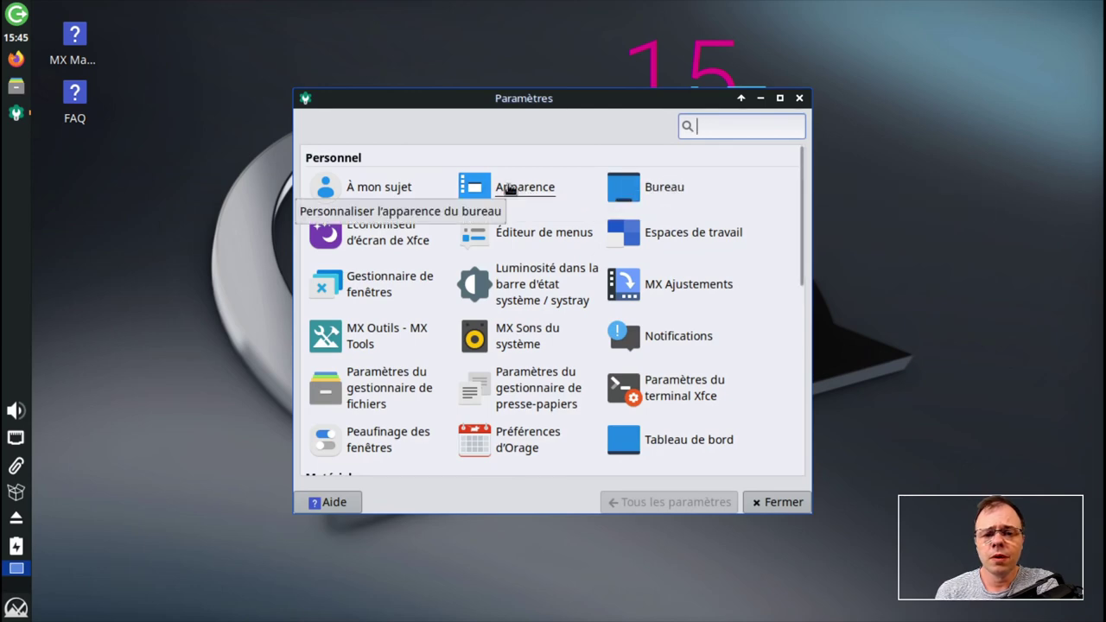
scroll(597, 375, "down", 8)
scroll(600, 377, "up", 1)
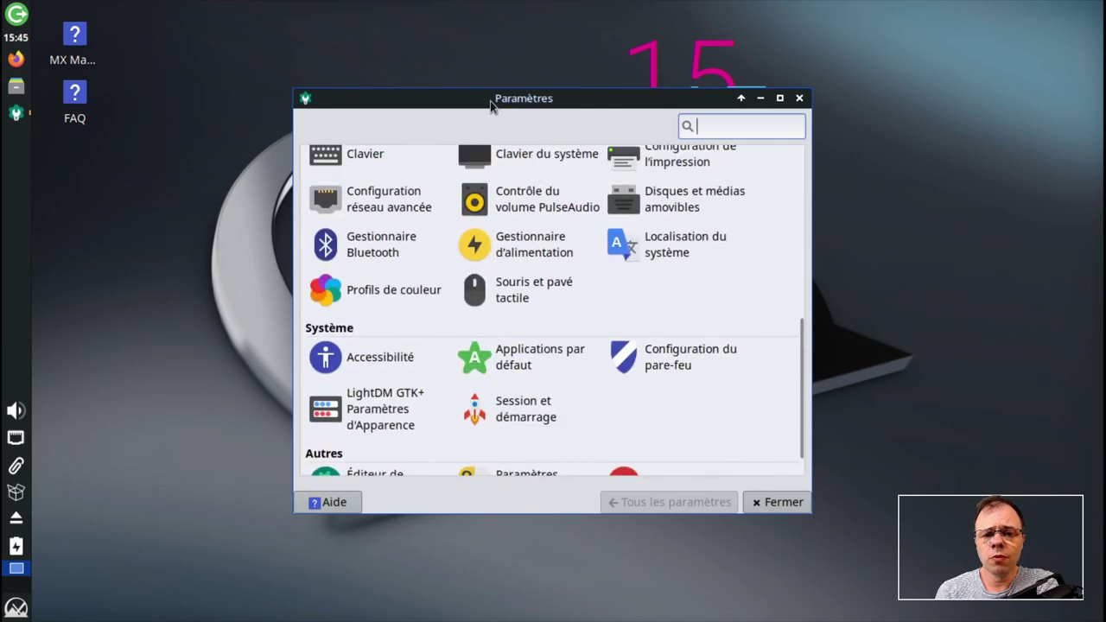
left_click_drag(480, 94, 425, 46)
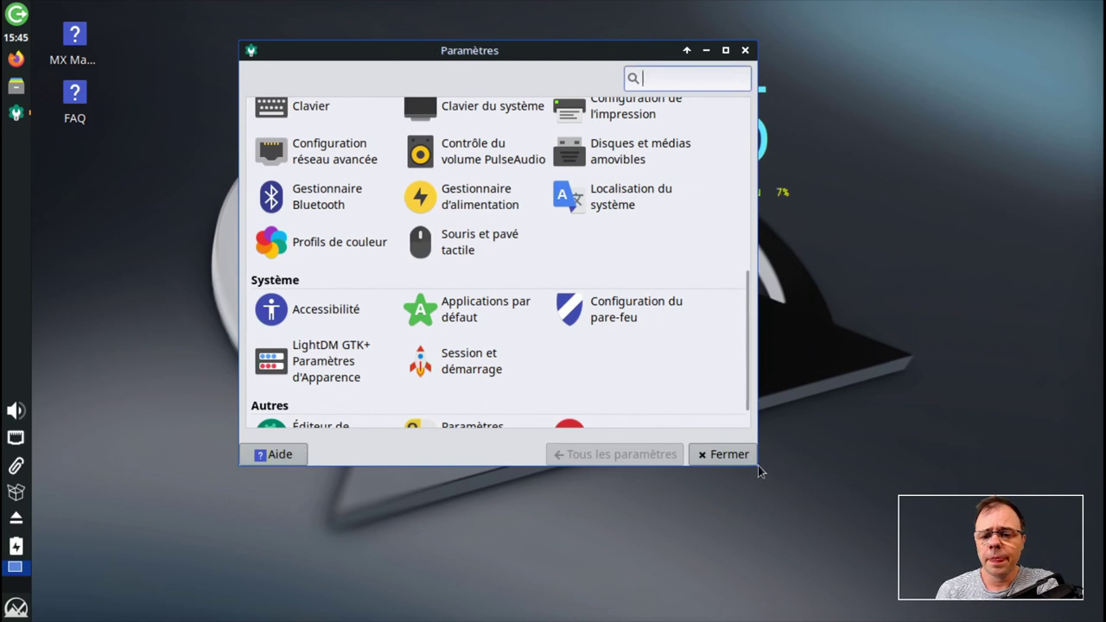
left_click_drag(754, 465, 890, 537)
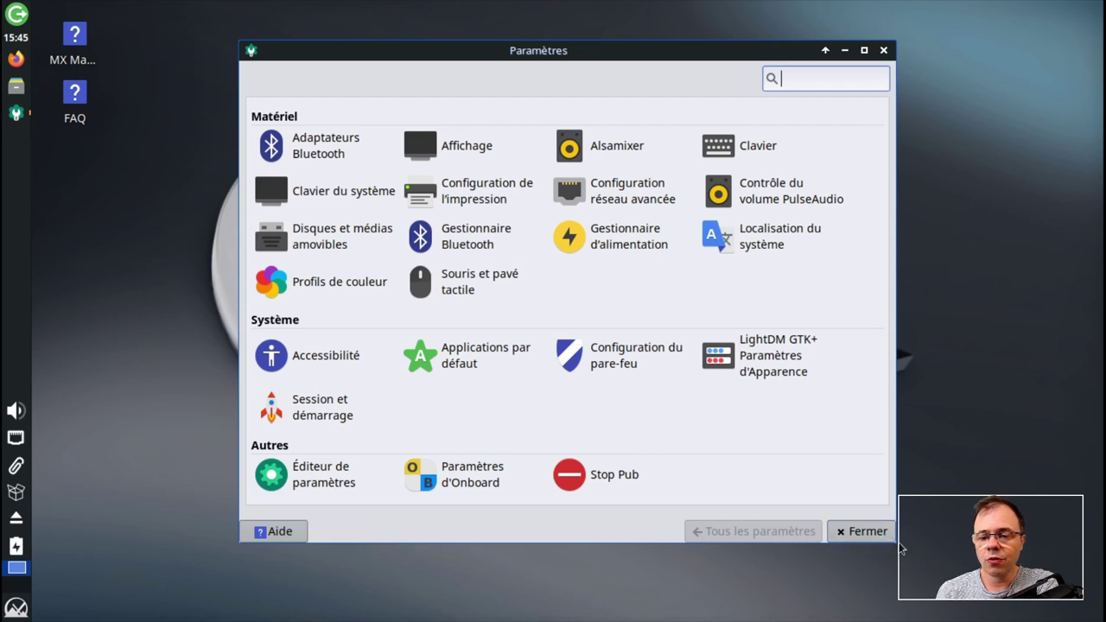
left_click_drag(892, 542, 906, 543)
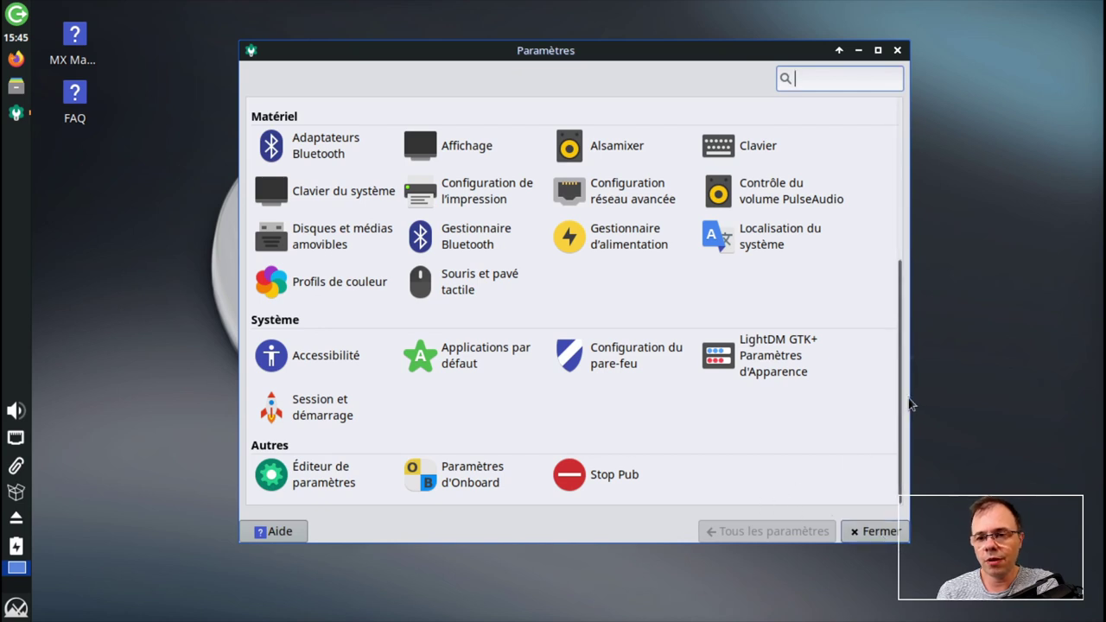
left_click_drag(467, 59, 444, 47)
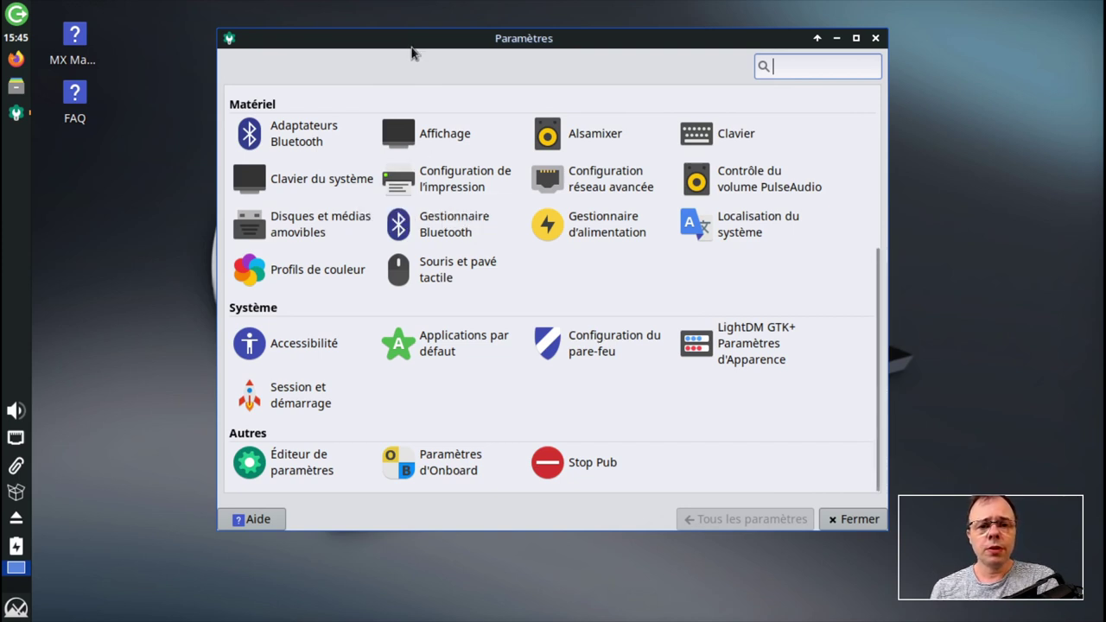
left_click_drag(411, 38, 403, 38)
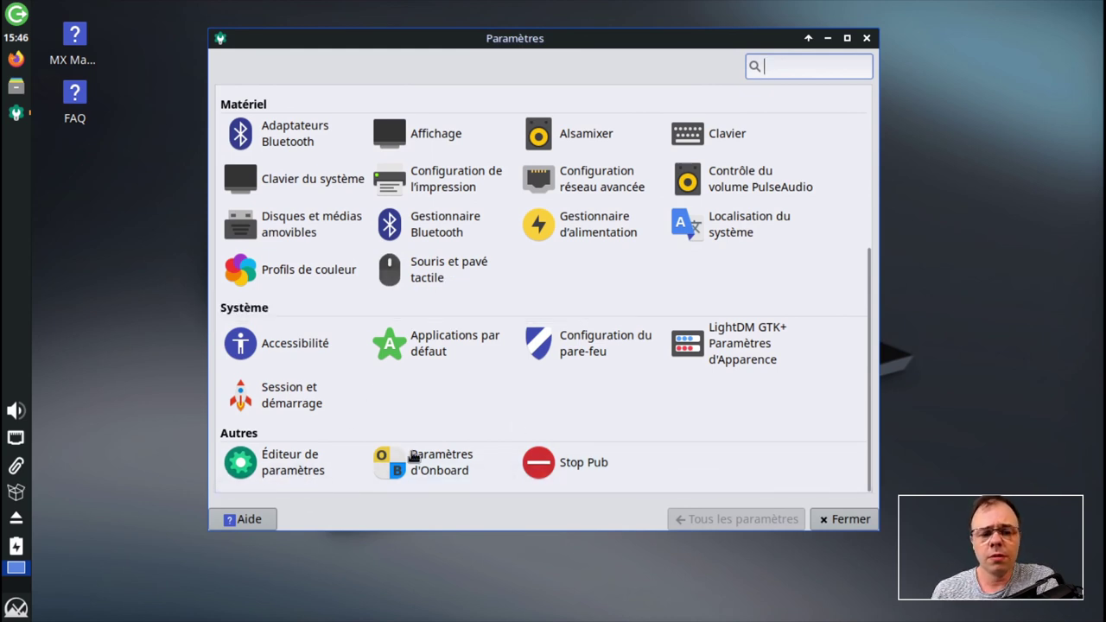
left_click(16, 607)
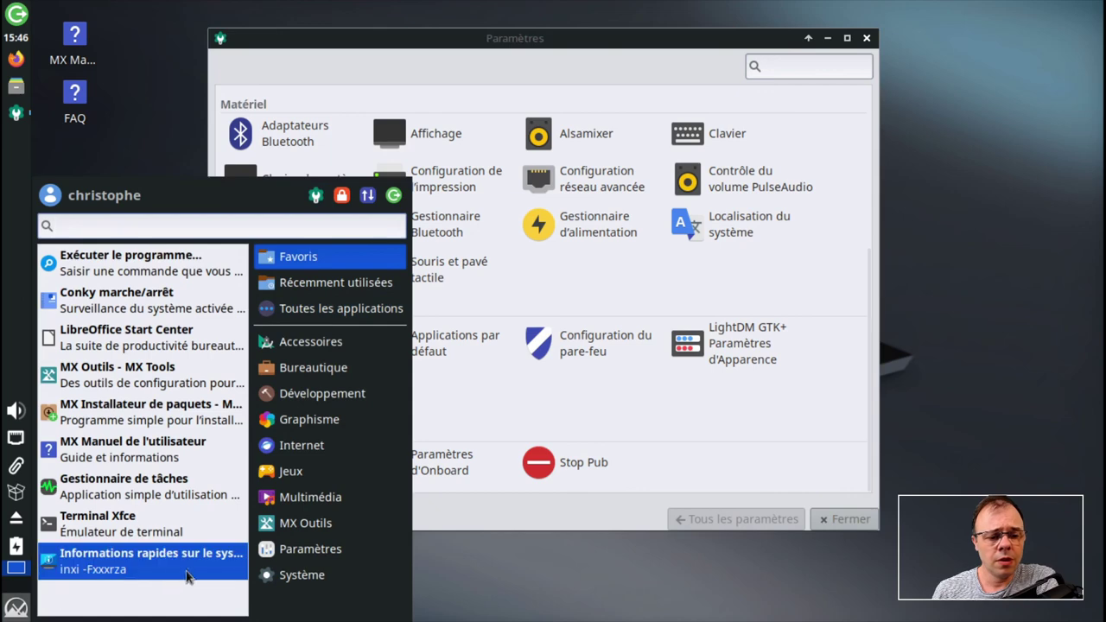
left_click(311, 550)
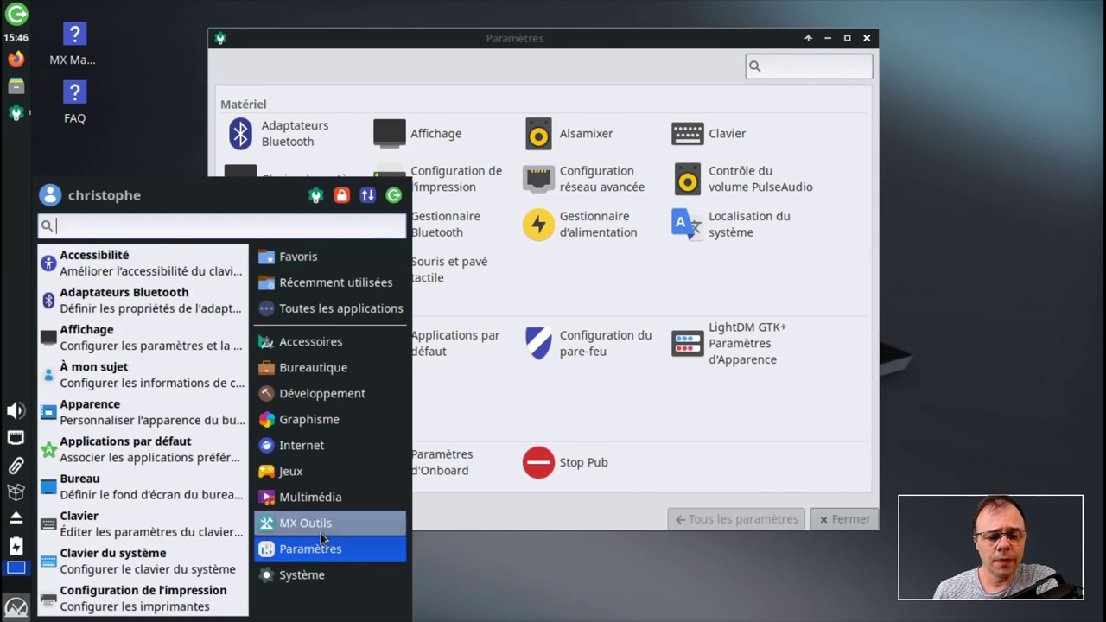
left_click(321, 525)
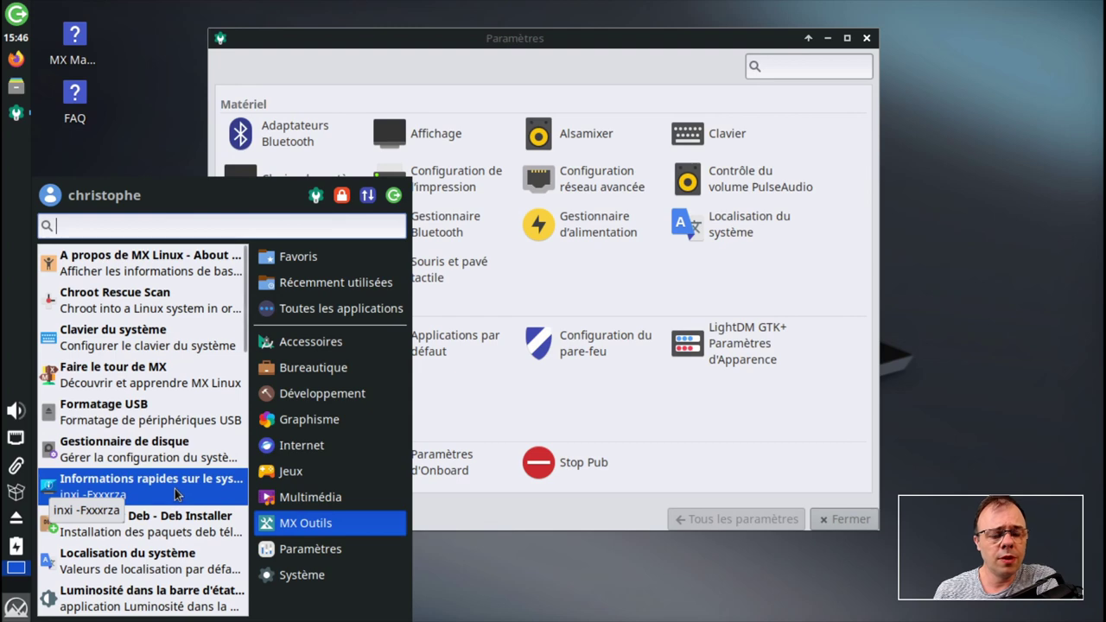
scroll(191, 518, "down", 4)
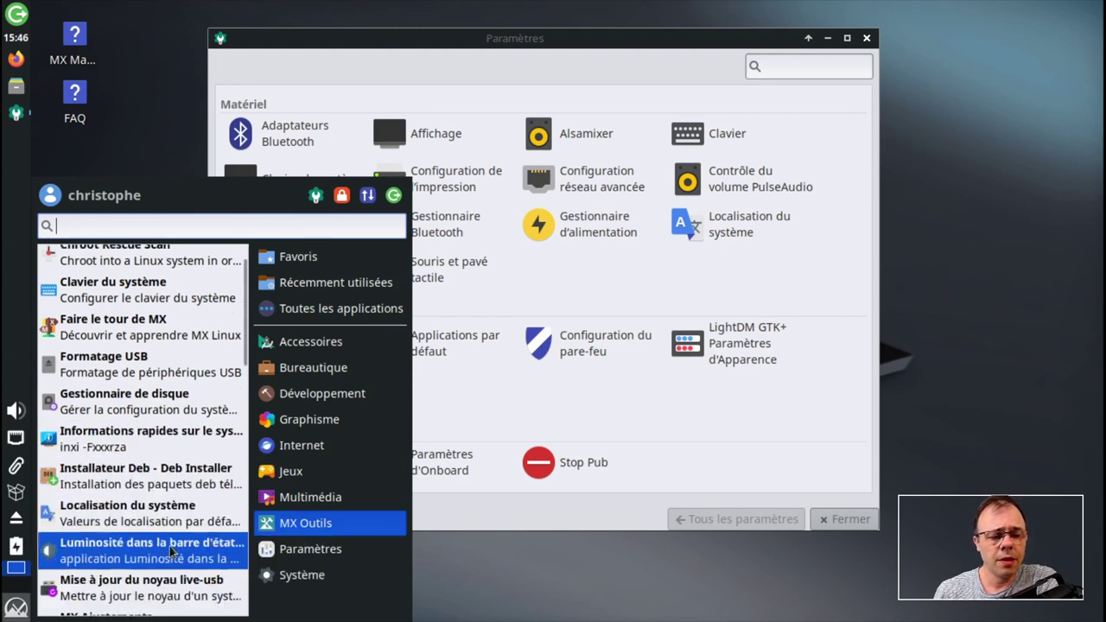
scroll(184, 493, "up", 1)
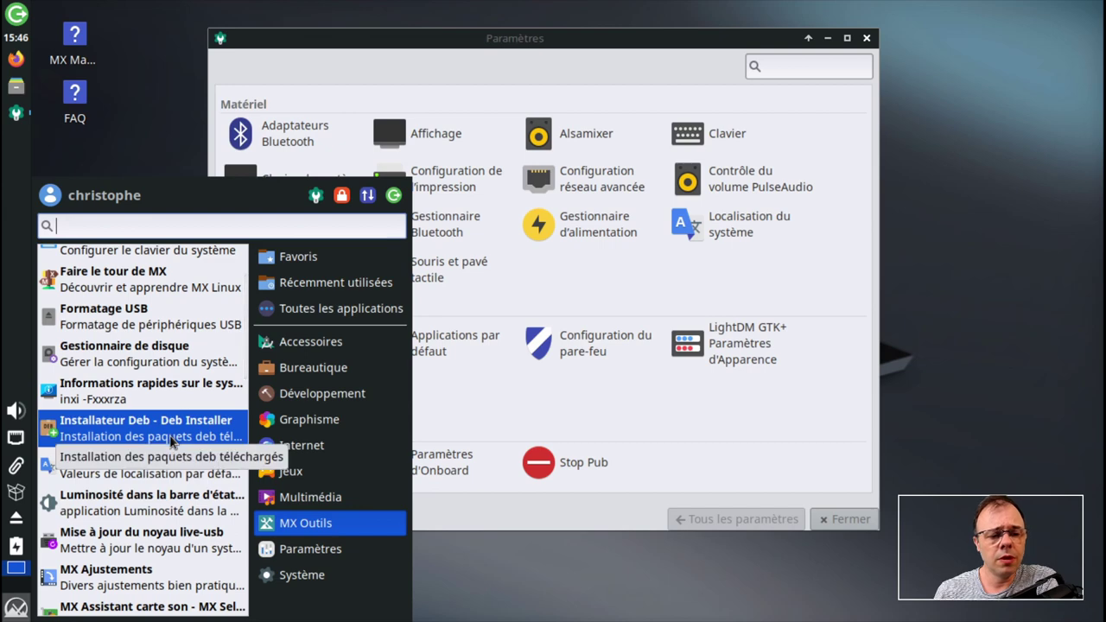
scroll(171, 484, "down", 4)
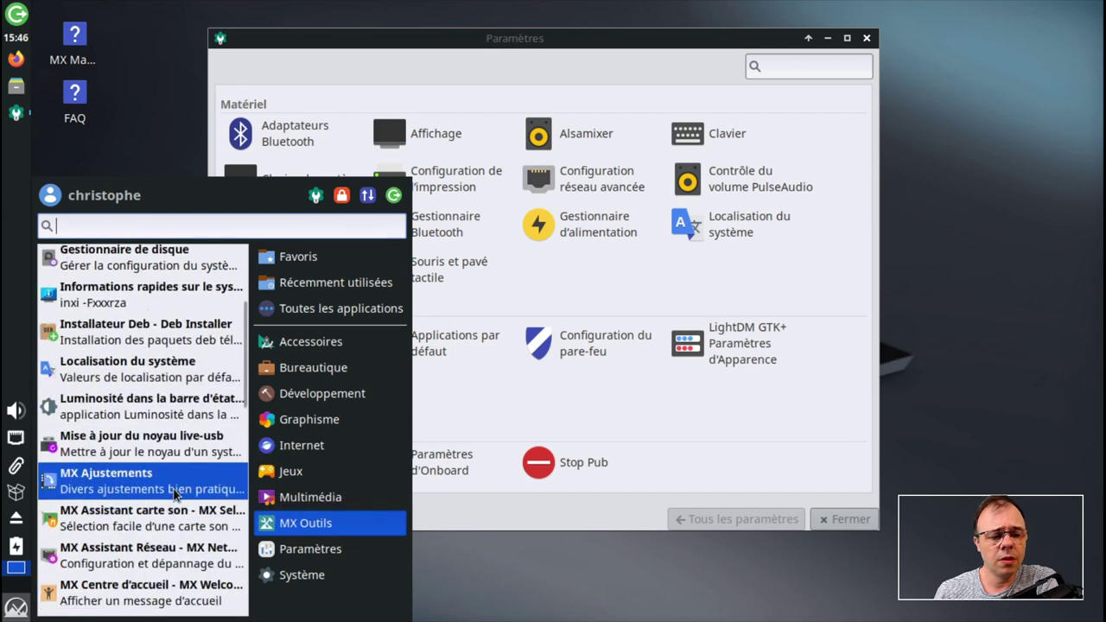
scroll(171, 519, "down", 17)
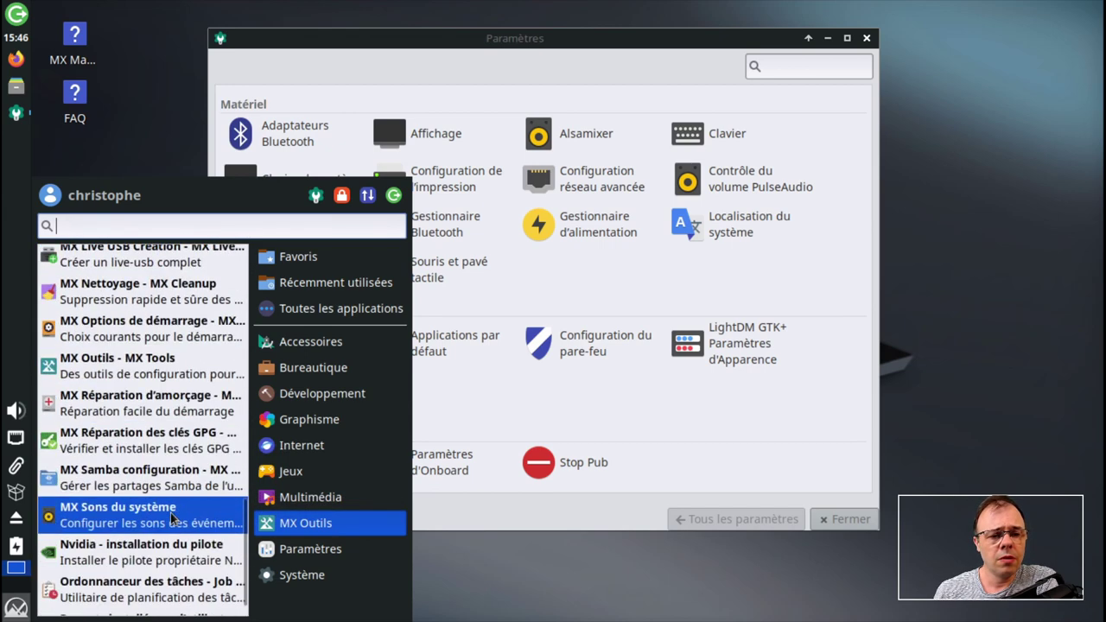
scroll(171, 519, "up", 20)
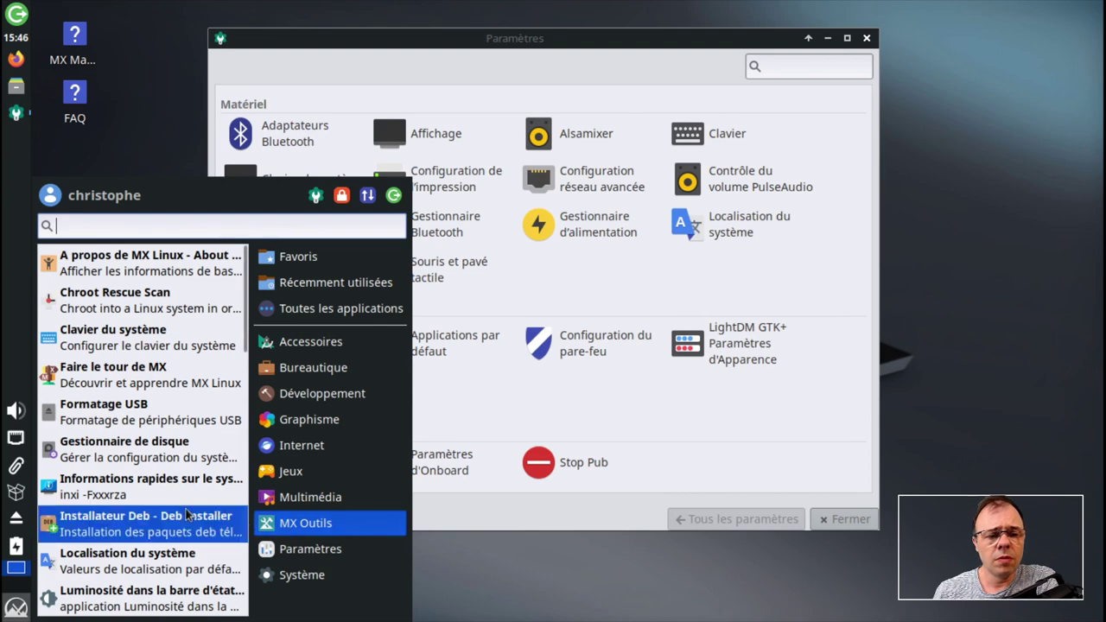
scroll(186, 523, "down", 17)
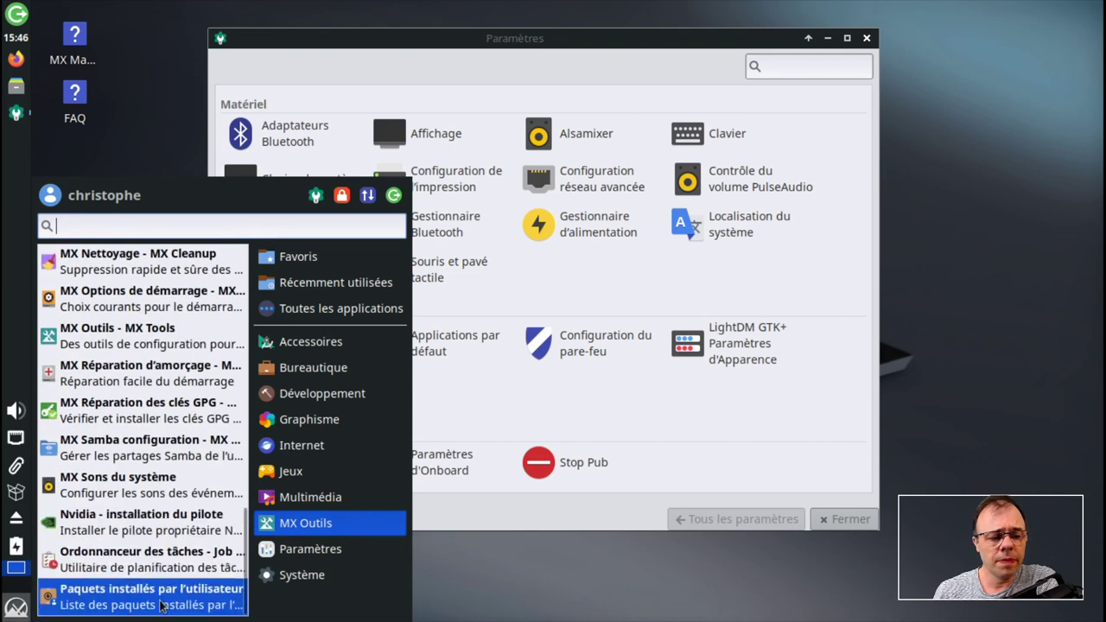
left_click(739, 423)
scroll(777, 369, "up", 6)
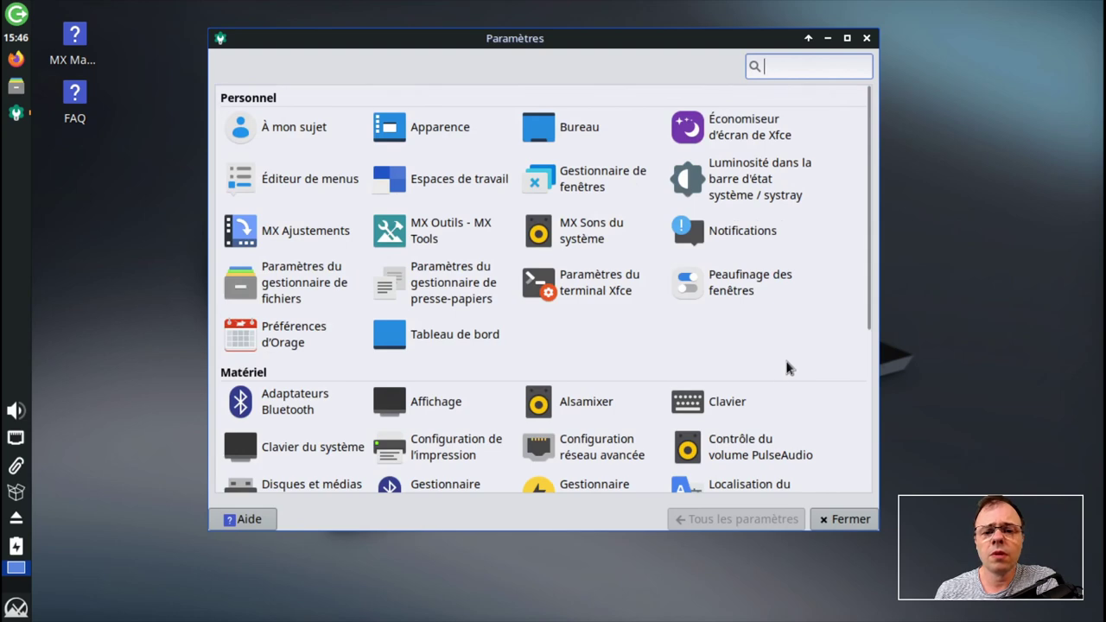
scroll(787, 367, "down", 1)
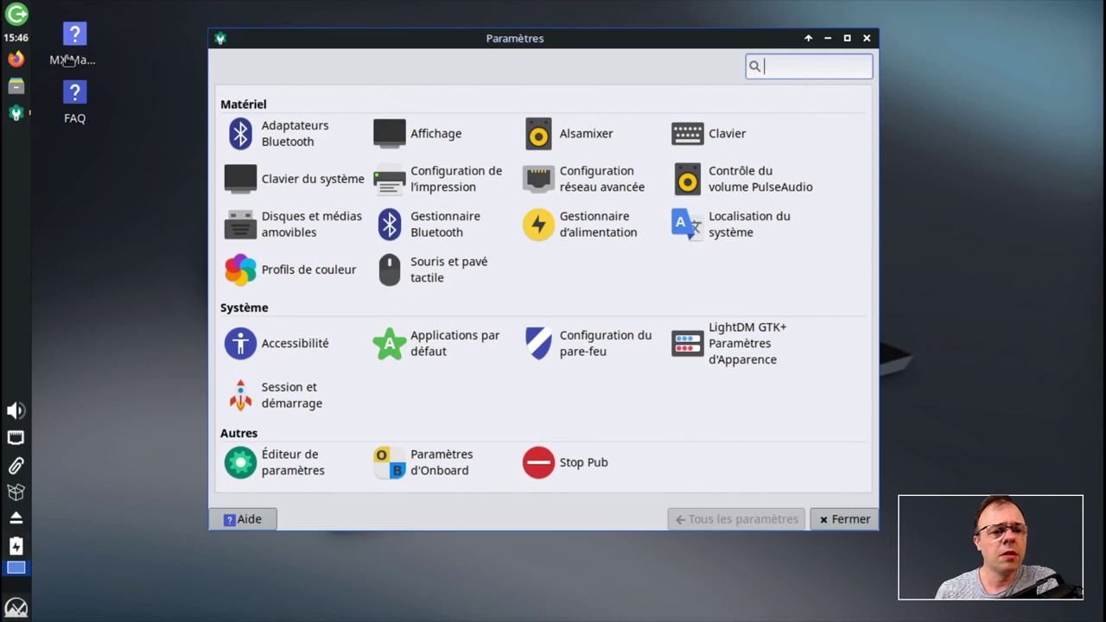
- Open Thunar on the home folder, select Images, reposition it, and open the applications menu
left_click(13, 89)
left_click_drag(651, 67, 555, 52)
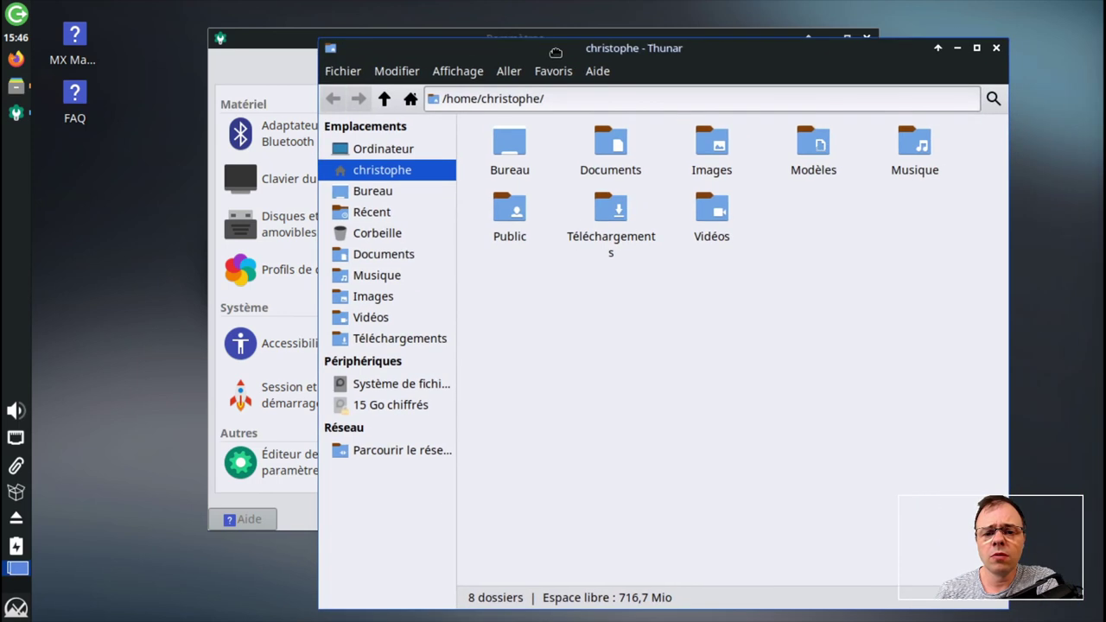
left_click(733, 183)
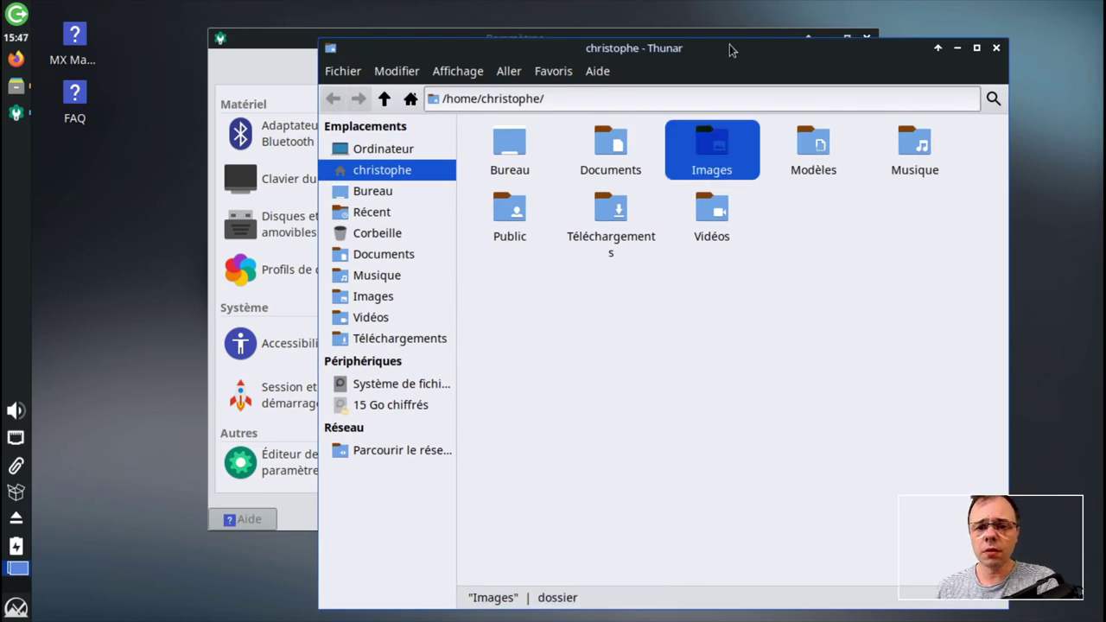
left_click_drag(729, 49, 752, 42)
left_click(17, 608)
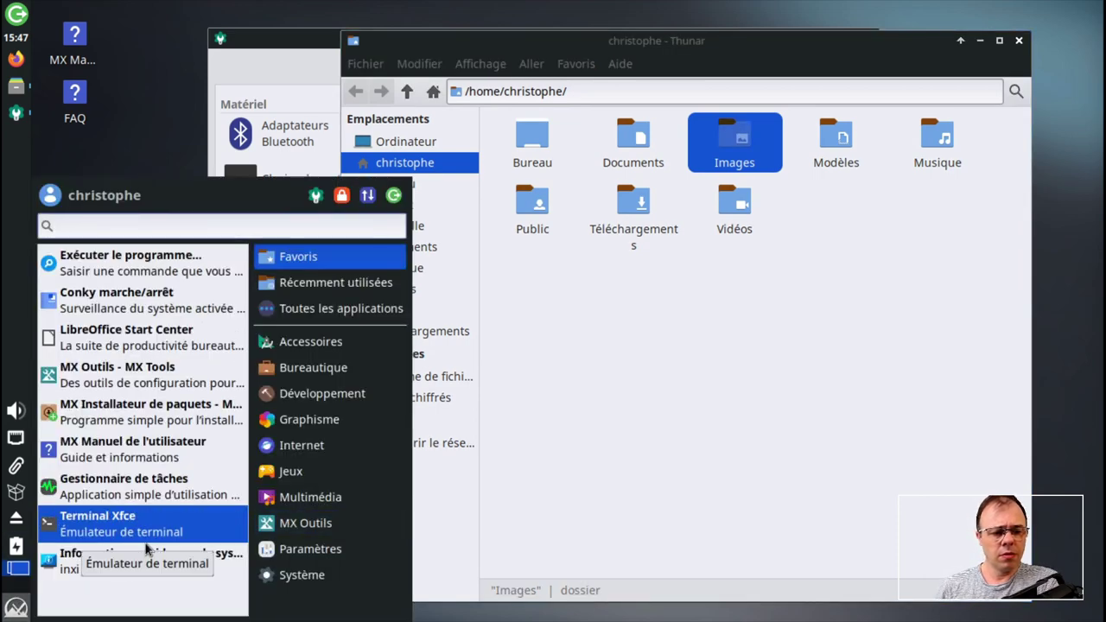
- Browse the Système, Accessoires, Bureautique, Développement, Graphisme, Internet and Jeux categories, ending on MX Outils
left_click(312, 576)
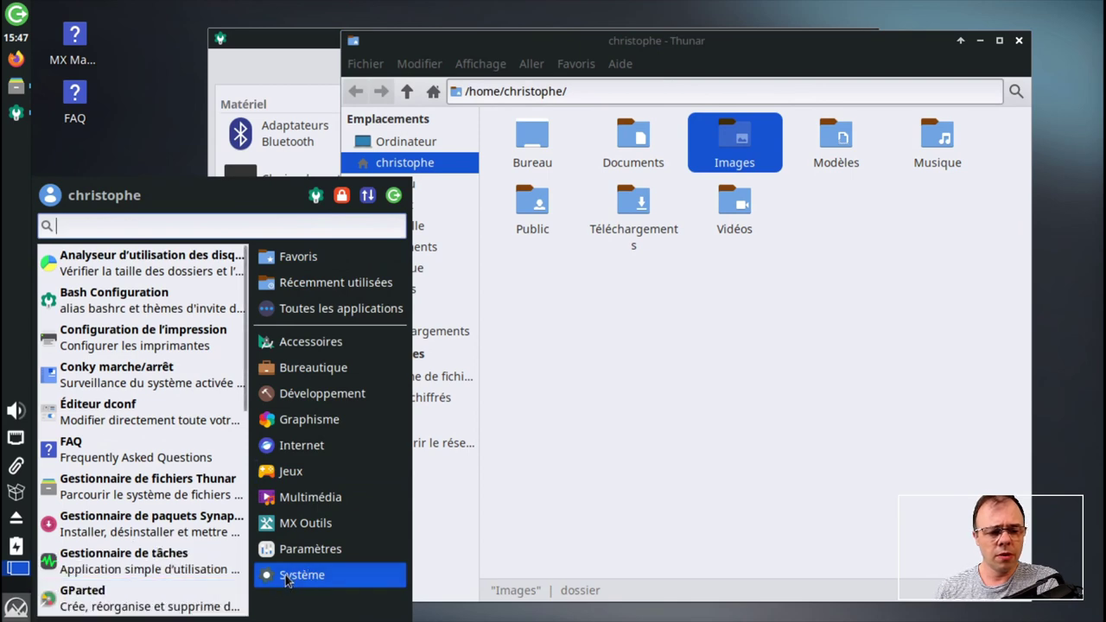
left_click(290, 523)
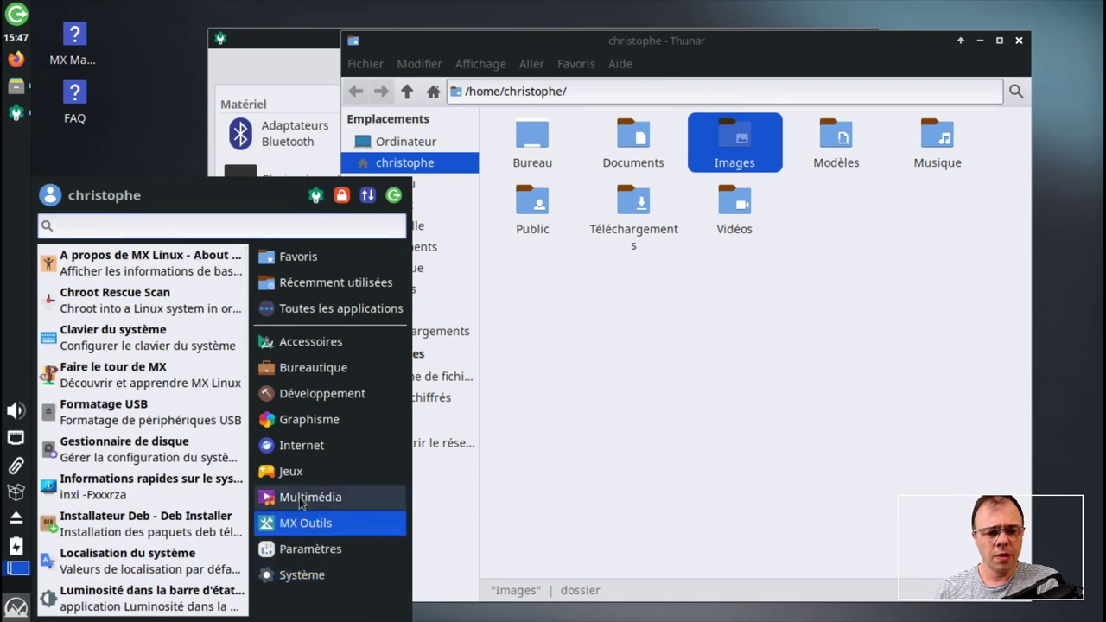
left_click(311, 346)
left_click(309, 370)
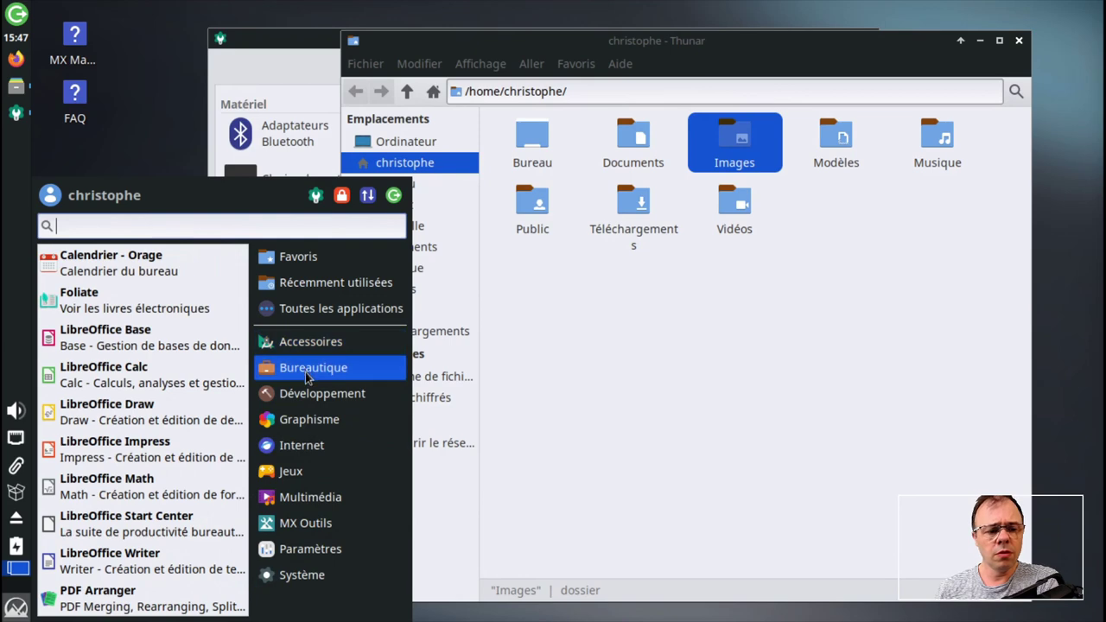
left_click(309, 395)
left_click(311, 419)
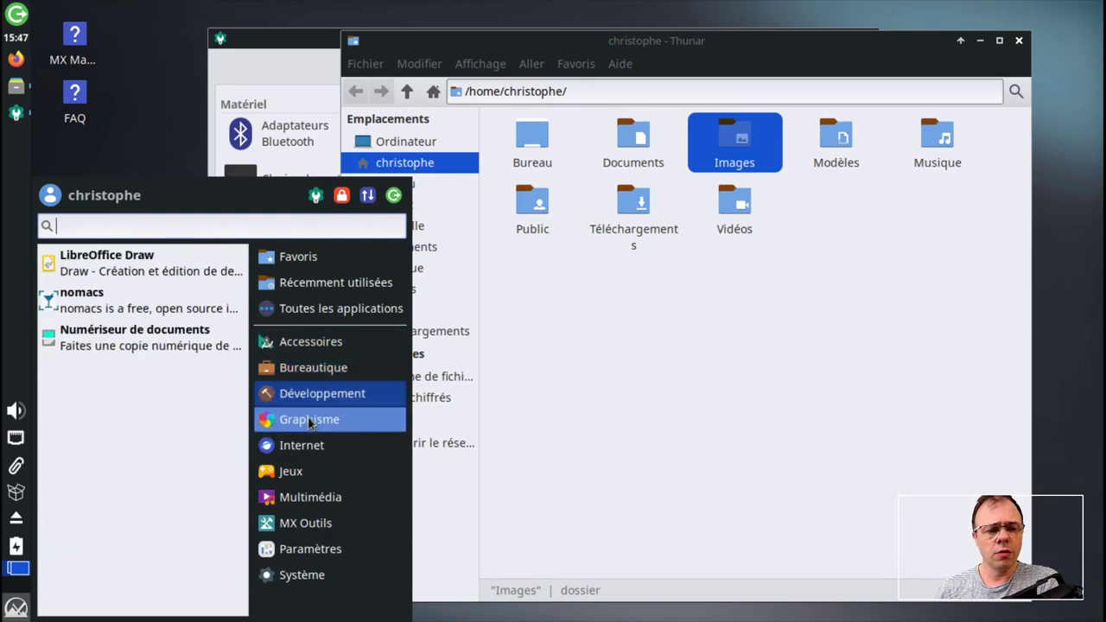
left_click(310, 445)
left_click(312, 473)
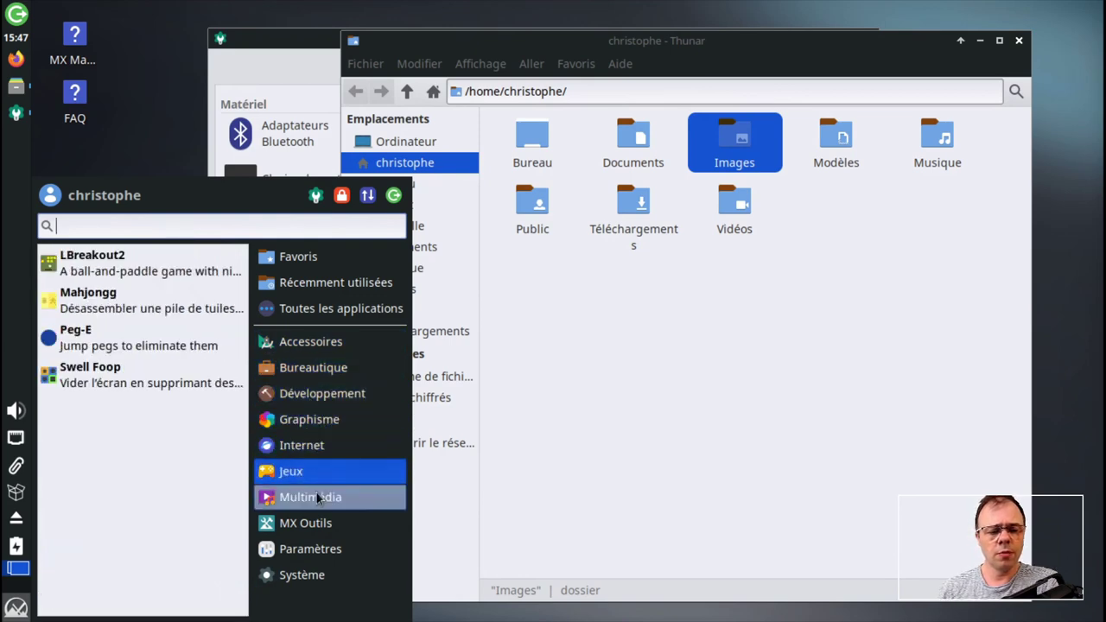
left_click(316, 524)
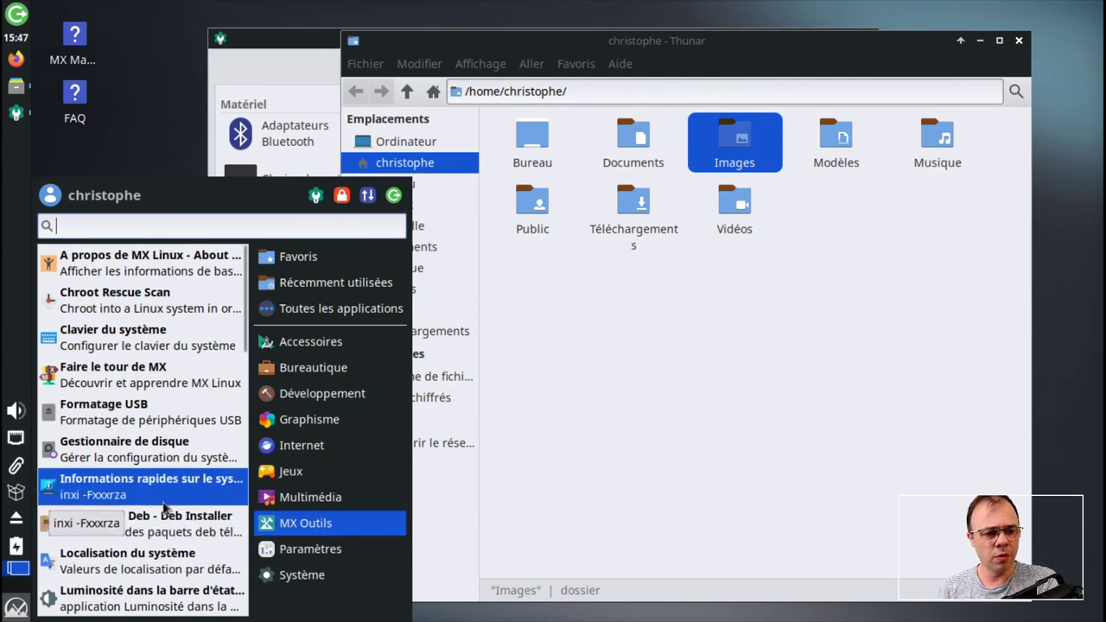
scroll(165, 505, "down", 6)
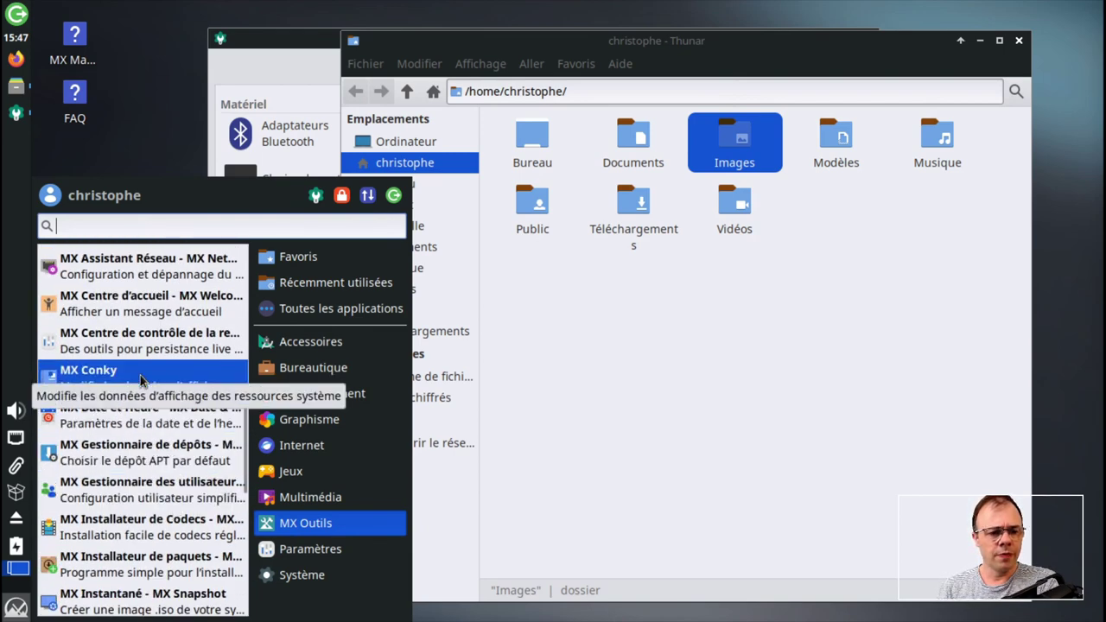
- Launch MX Conky, dismiss the data update notice, minimise Thunar and rearrange the Paramètres and Conky windows
left_click(160, 375)
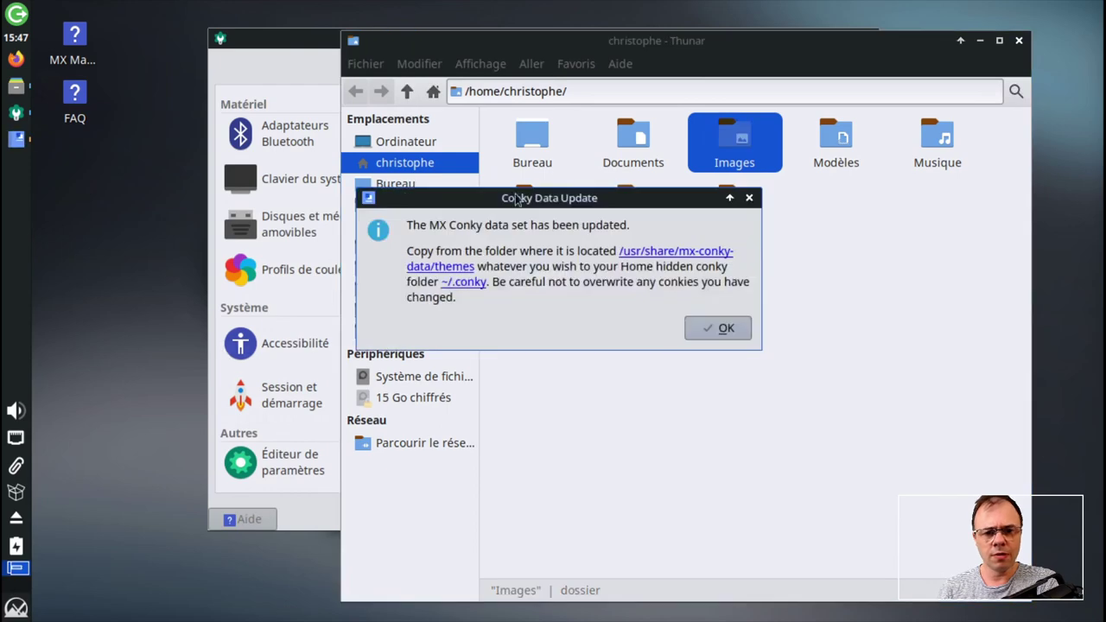
left_click(718, 328)
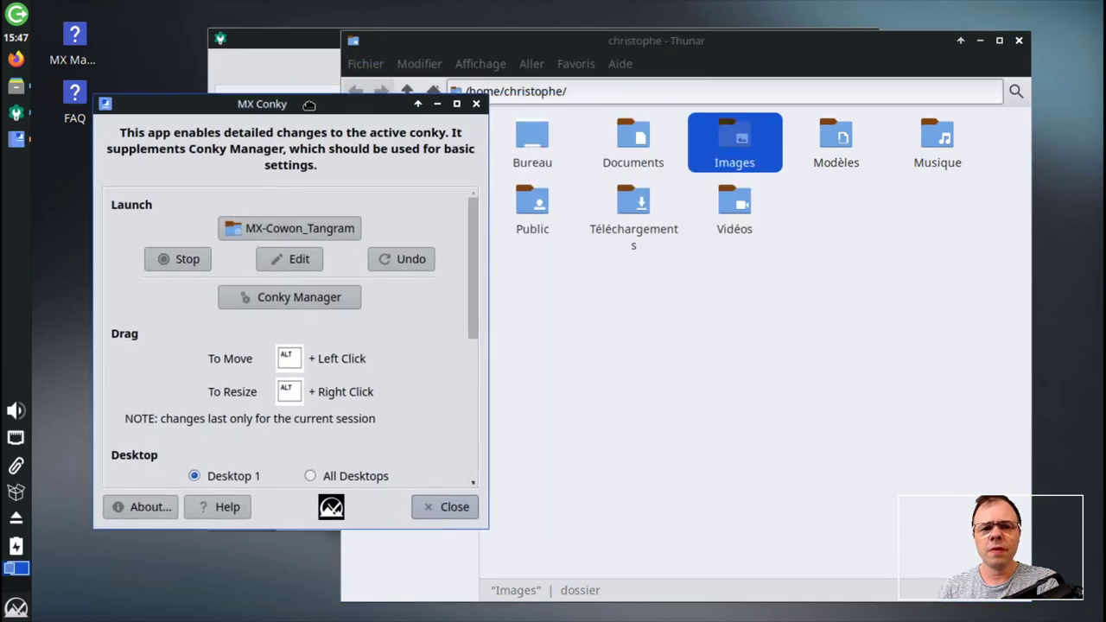
left_click(981, 40)
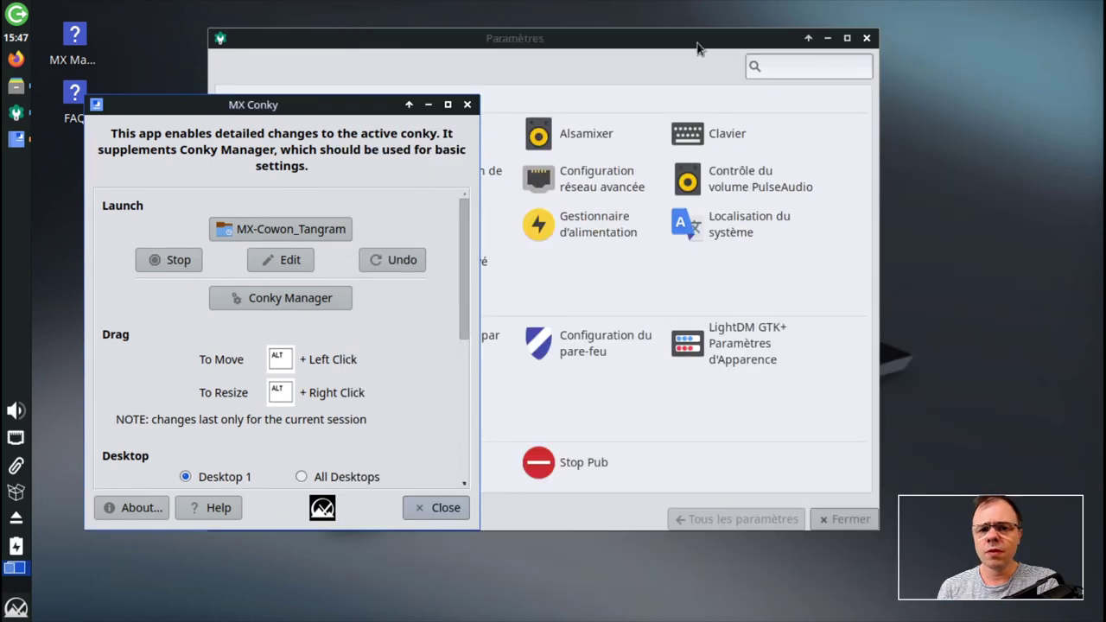
left_click_drag(700, 44, 554, 458)
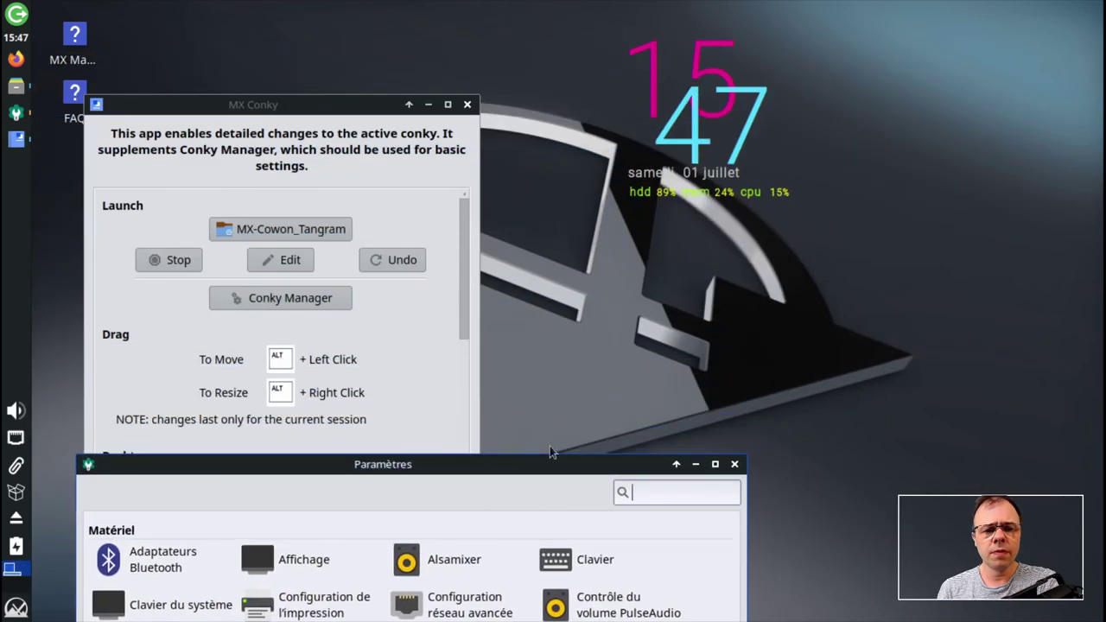
left_click(351, 91)
left_click_drag(352, 92, 352, 76)
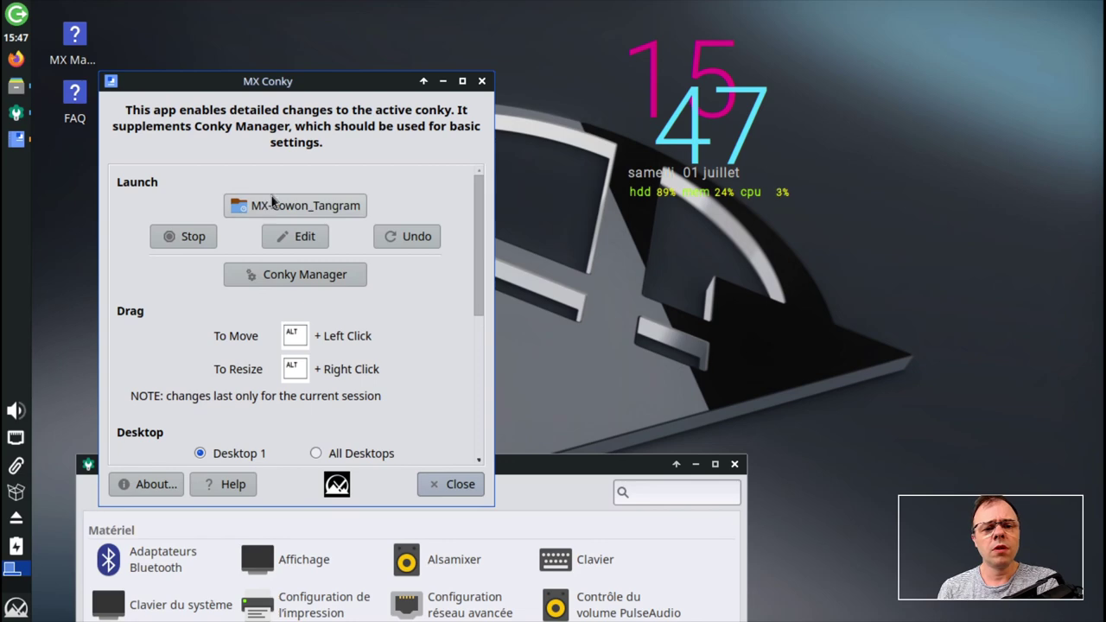
- Enable the MX-bridouz_mod-arial-Clem conky in Conky Manager, then close Conky Manager
left_click(277, 278)
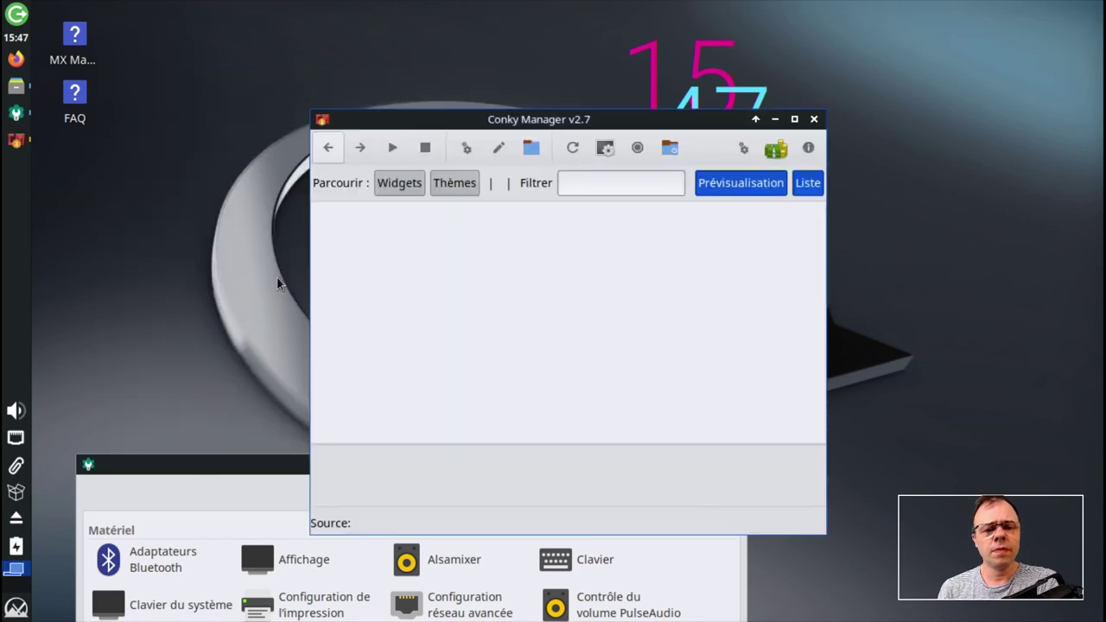
left_click_drag(504, 121, 281, 81)
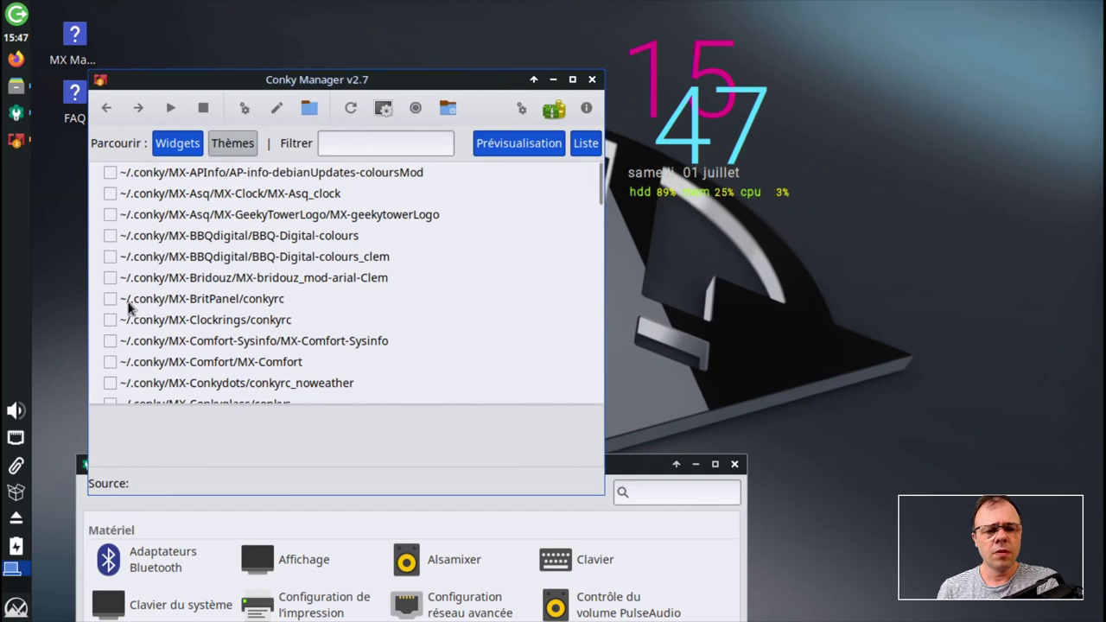
scroll(128, 309, "down", 1)
scroll(126, 311, "down", 4)
scroll(129, 308, "up", 4)
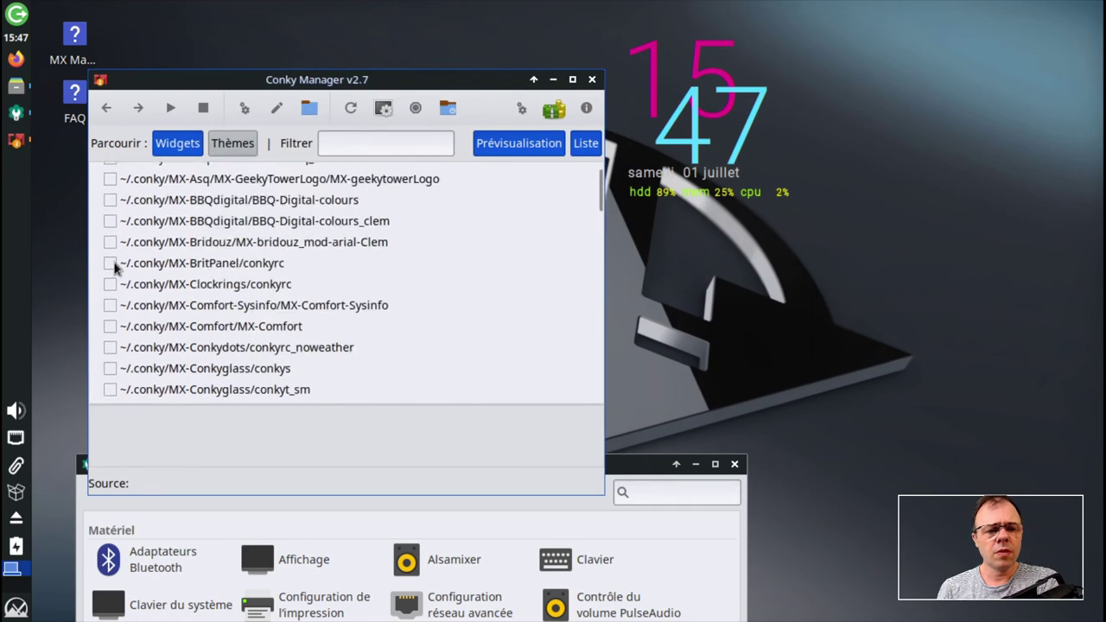
left_click(109, 244)
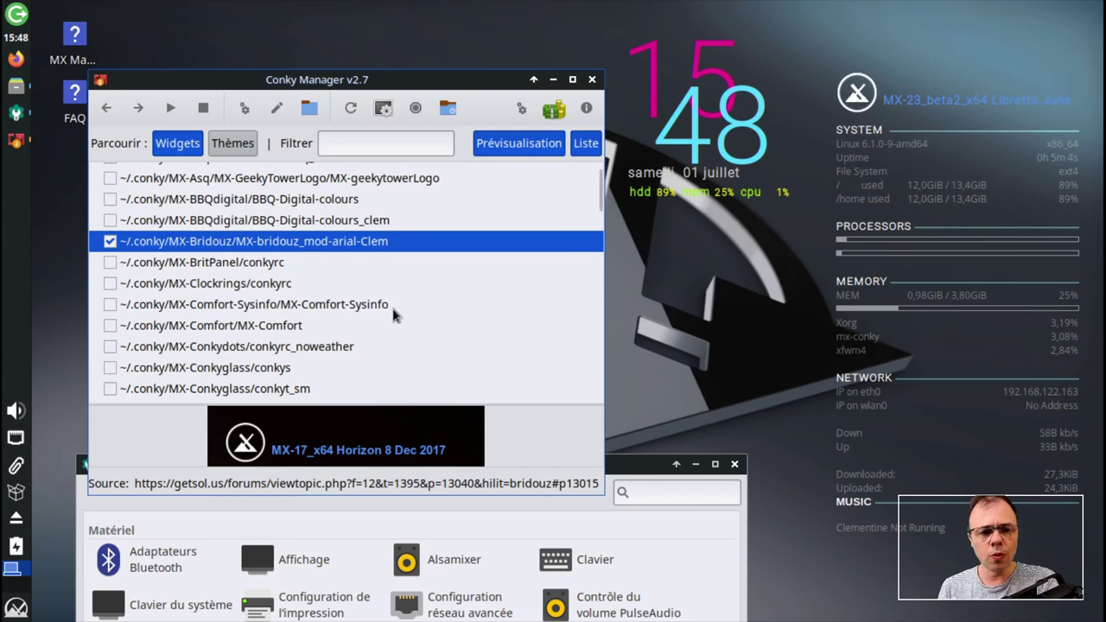
scroll(257, 307, "up", 1)
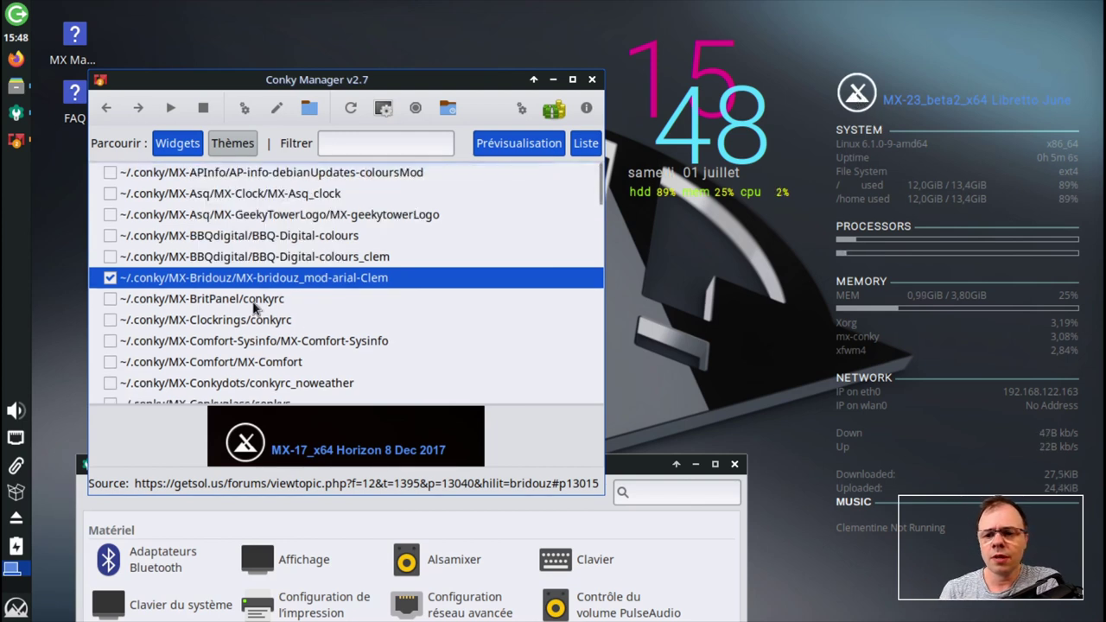
scroll(258, 309, "down", 4)
scroll(259, 309, "down", 12)
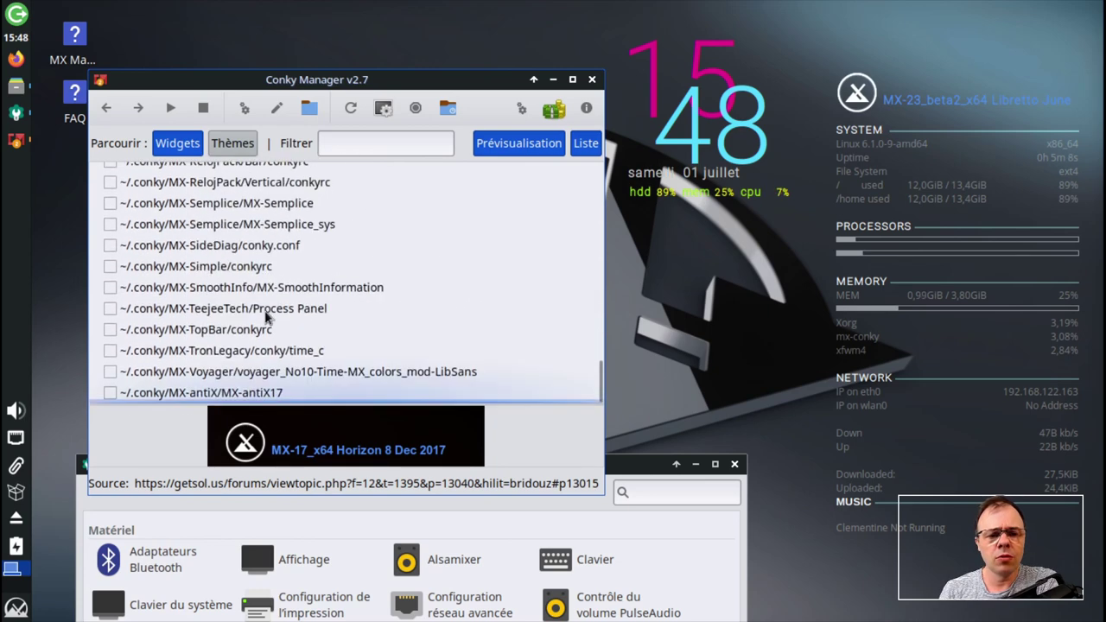
scroll(135, 285, "up", 15)
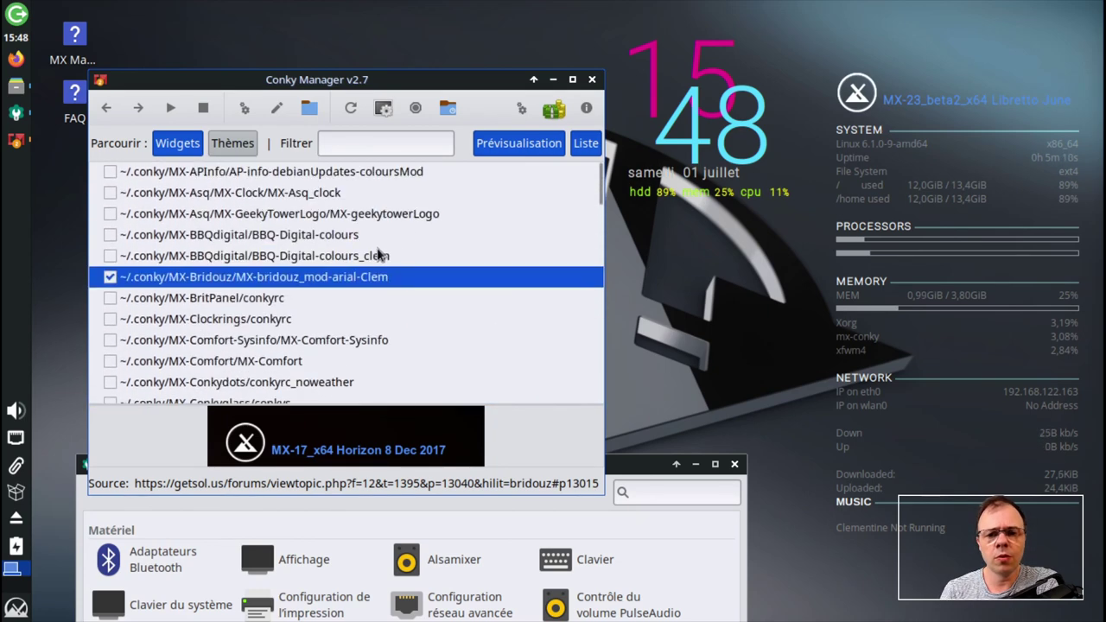
left_click(592, 79)
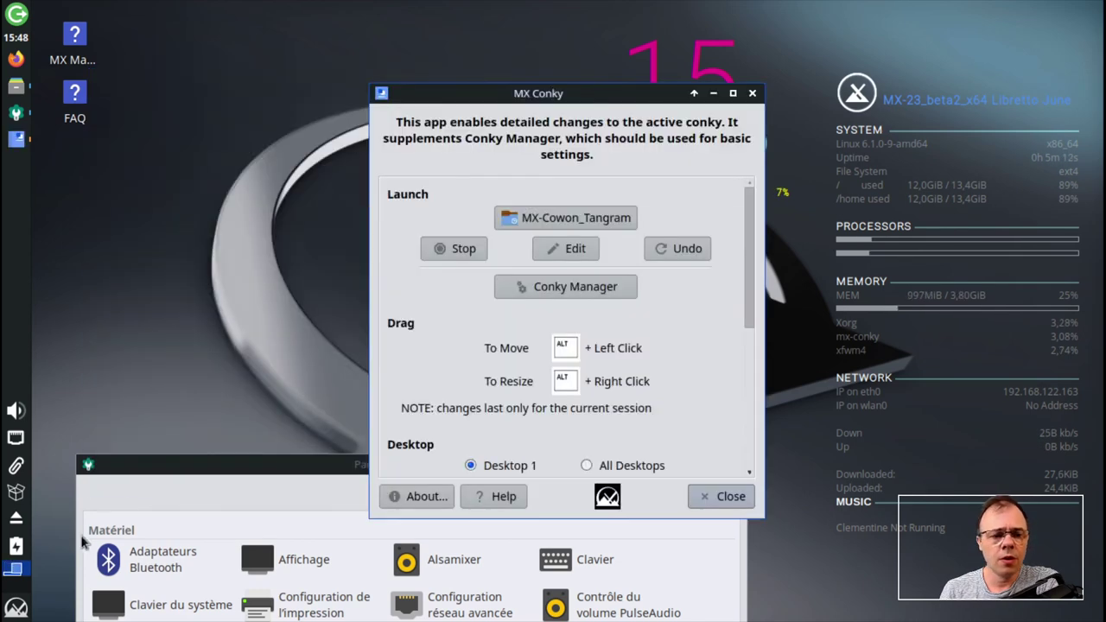
- Close MX Conky and show the MX Outils category in the applications menu
left_click(713, 493)
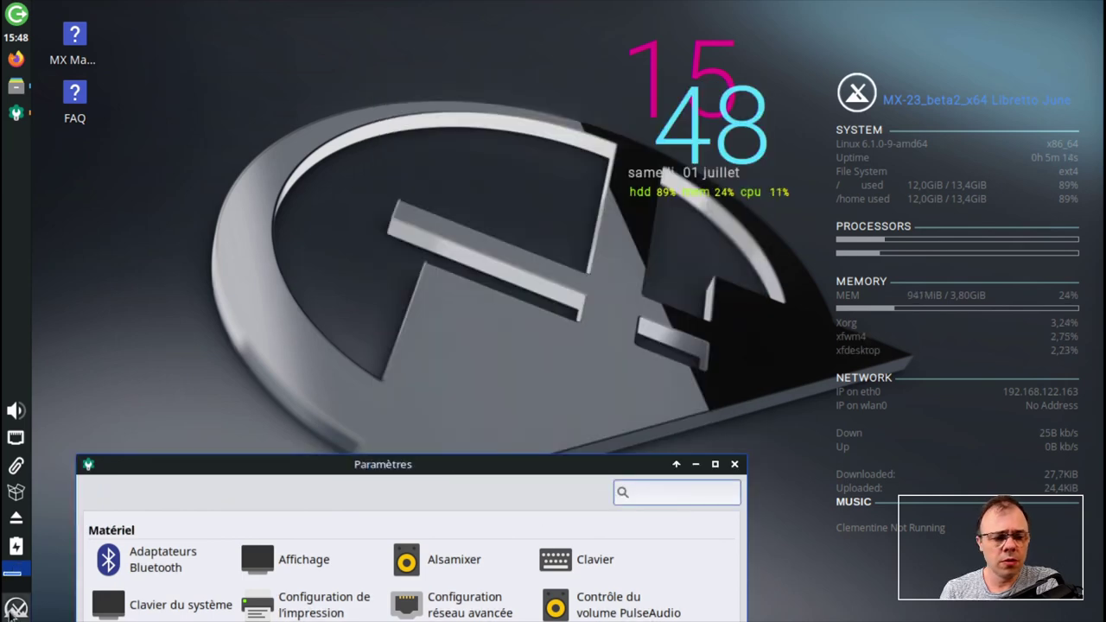
left_click(15, 607)
left_click(295, 554)
left_click(302, 523)
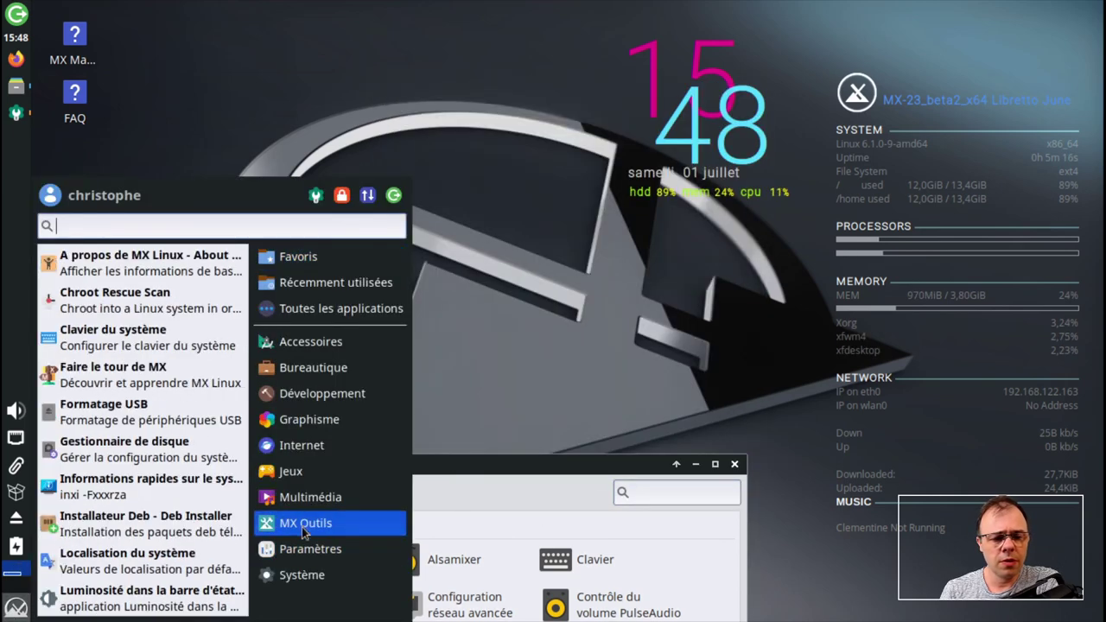
scroll(170, 536, "down", 3)
scroll(169, 536, "down", 10)
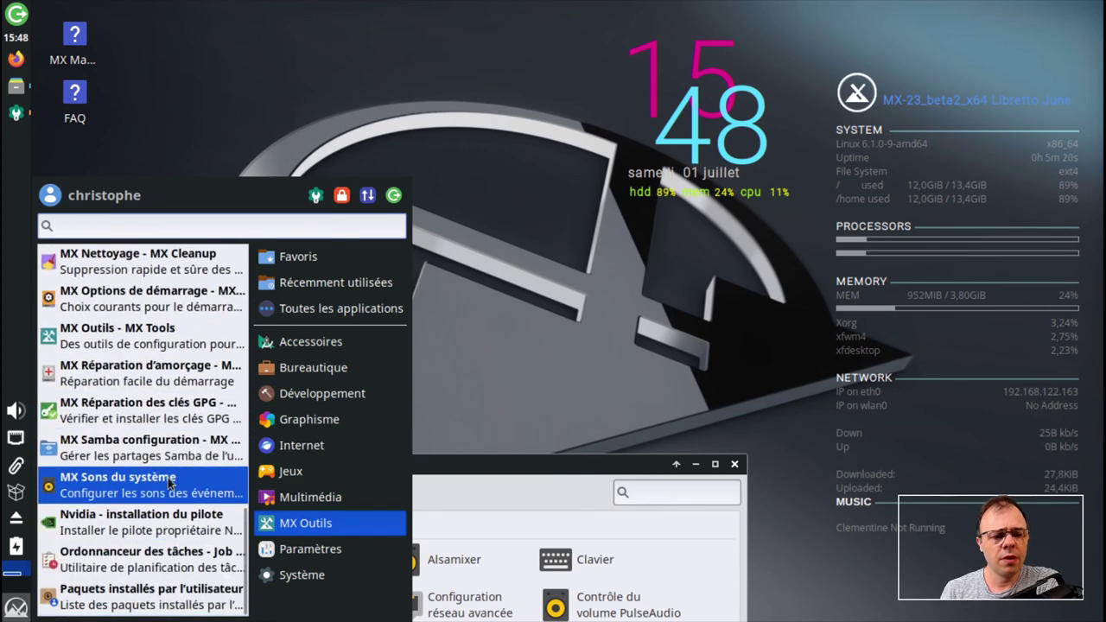
- Open MX Tools, browse its tool list and launch MX Nettoyage (MX Cleanup)
left_click(158, 347)
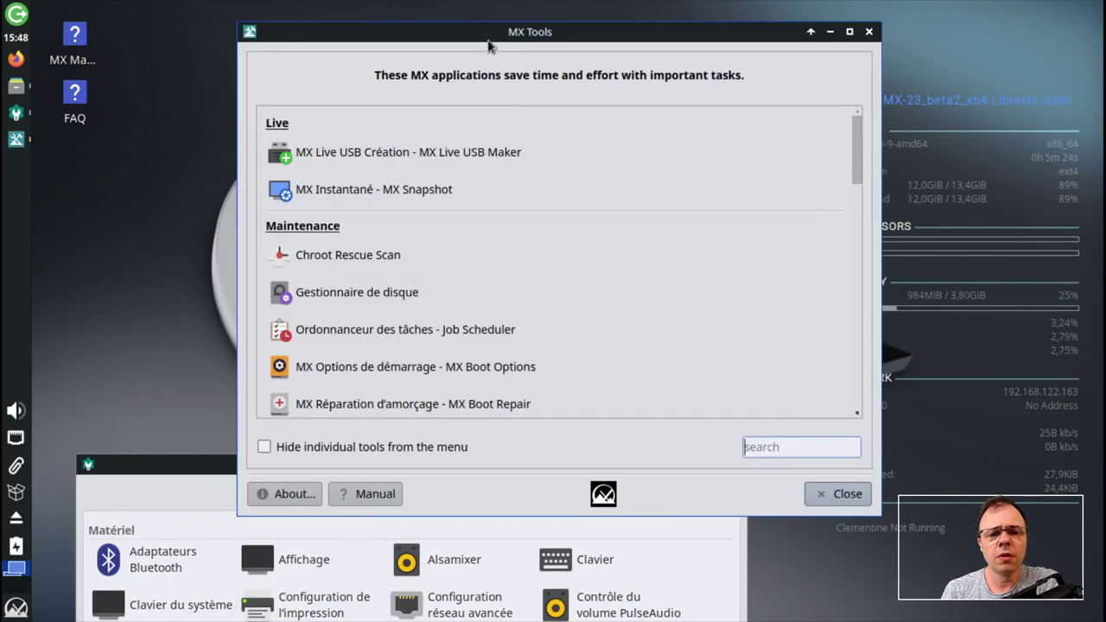
left_click_drag(490, 48, 352, 64)
scroll(381, 321, "down", 5)
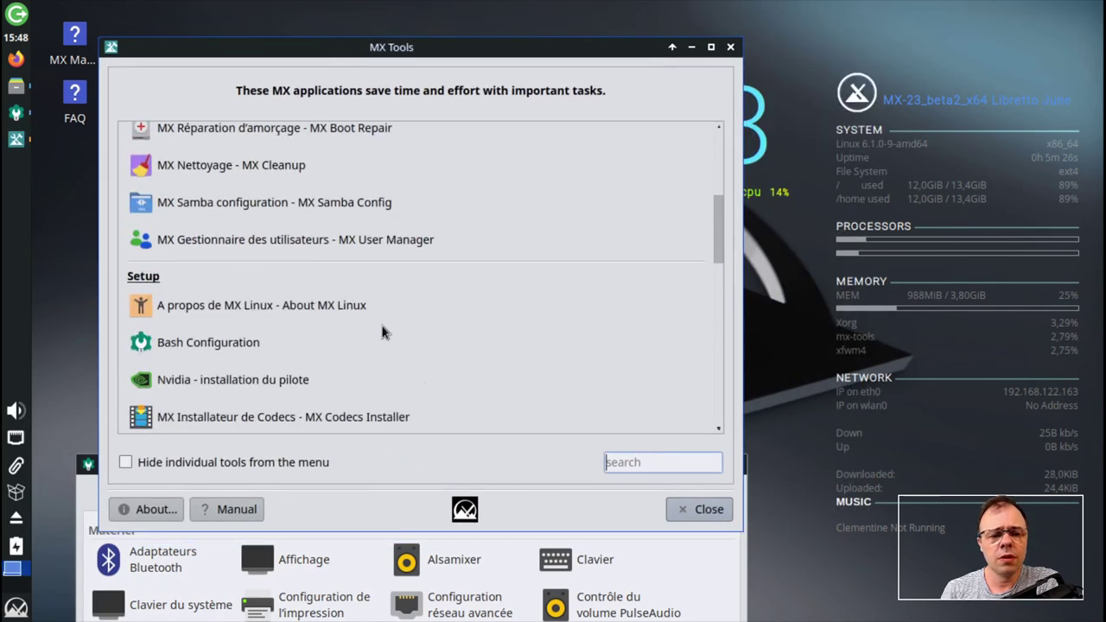
scroll(383, 331, "down", 5)
scroll(384, 331, "up", 15)
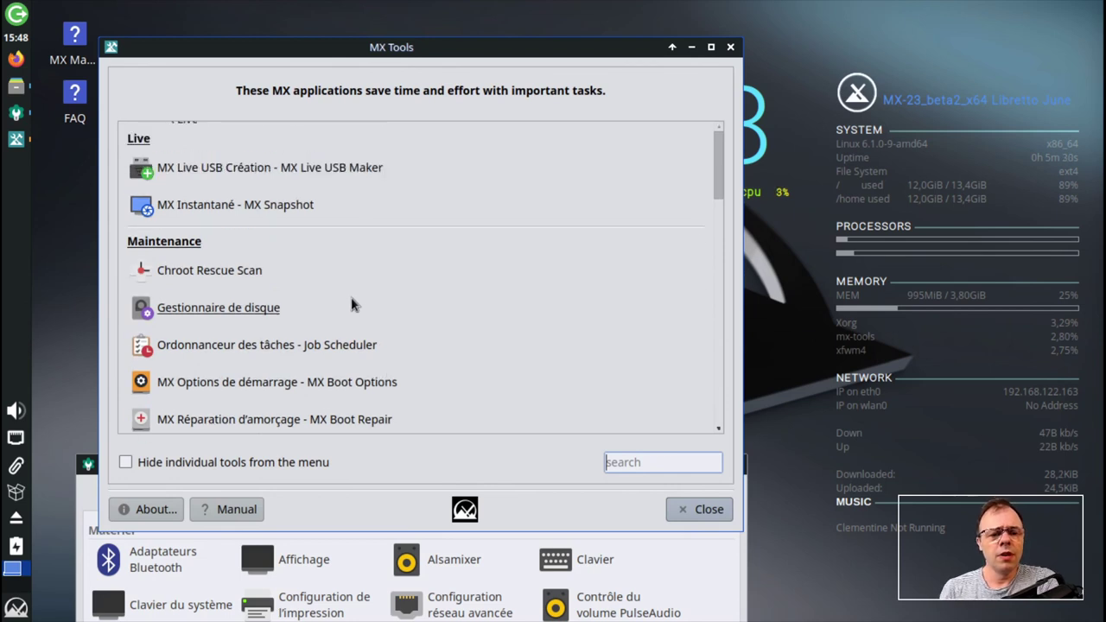
scroll(350, 293, "down", 1)
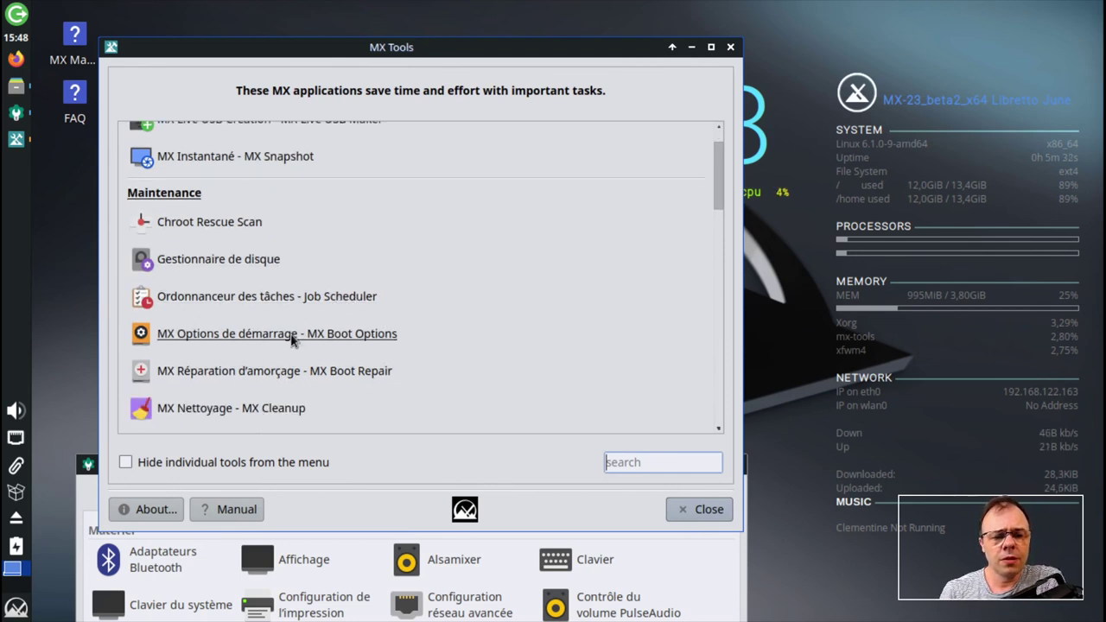
scroll(291, 342, "down", 1)
scroll(291, 347, "down", 1)
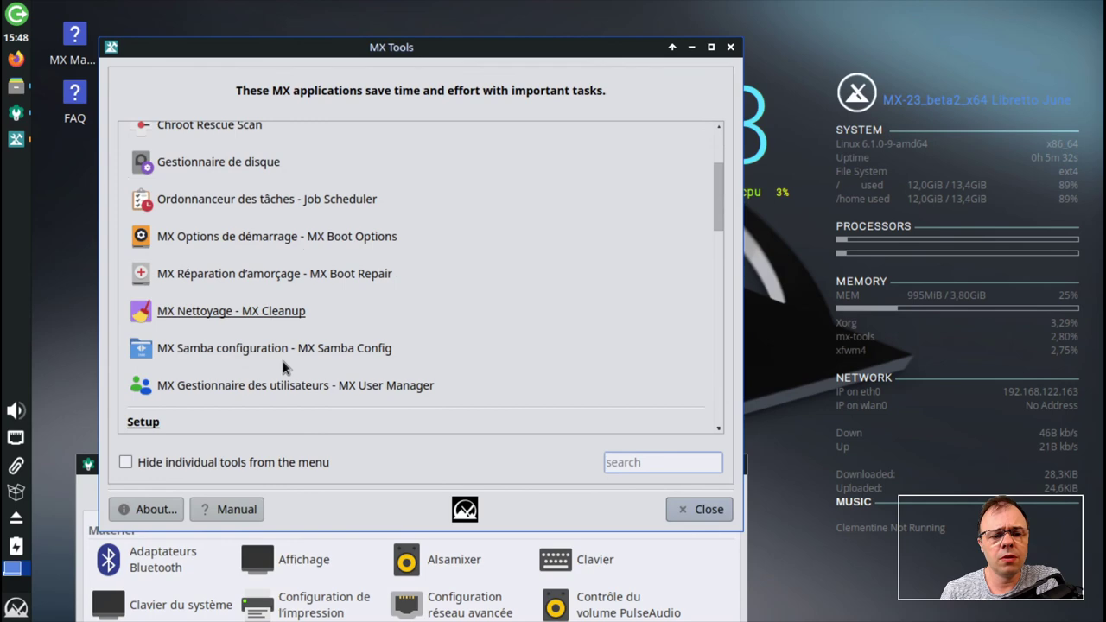
left_click(266, 314)
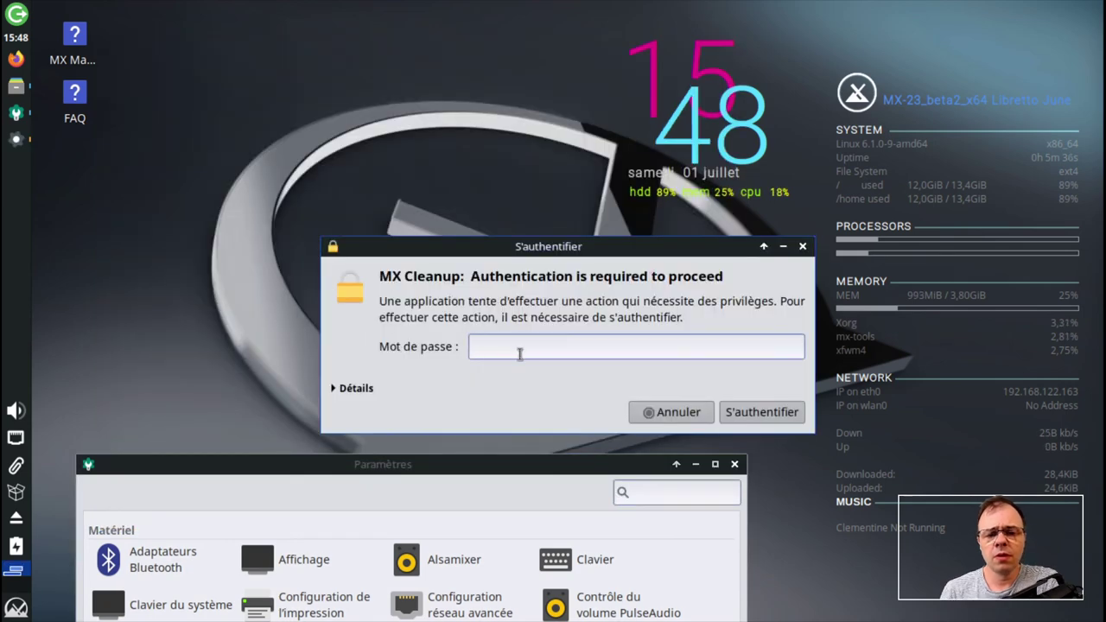
- Authenticate MX Cleanup with the account password, move its window left, then close it
type("•••")
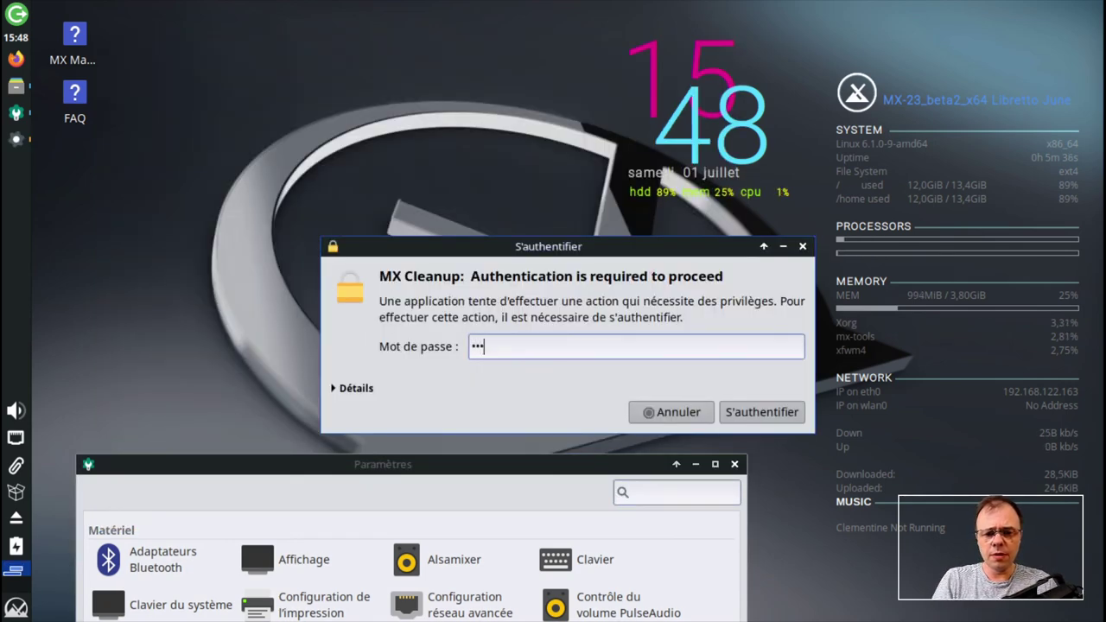
key("Return")
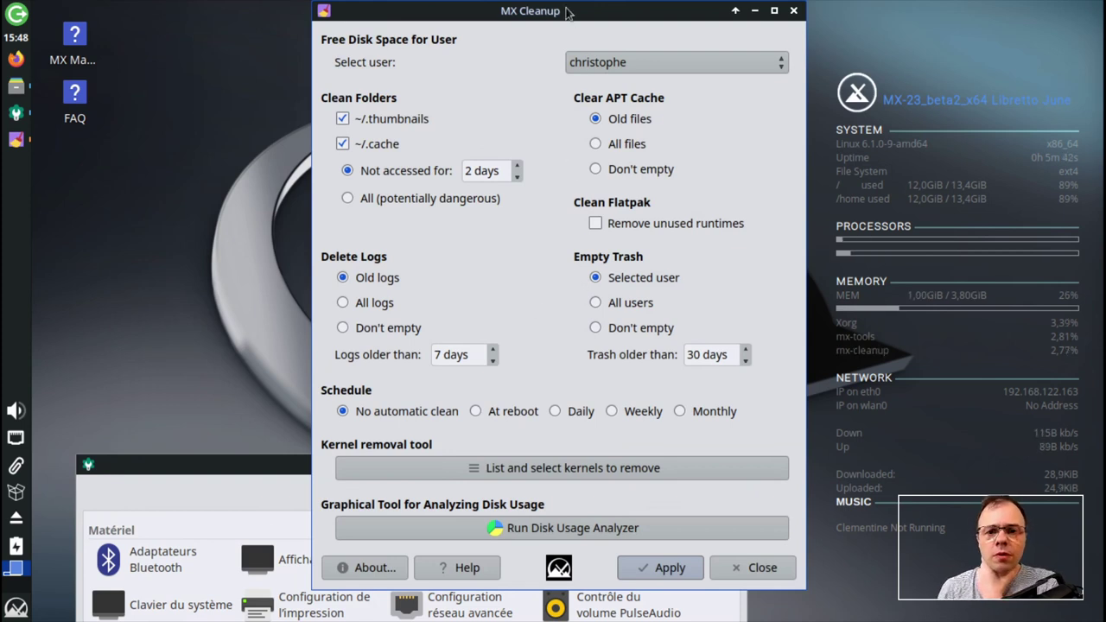
left_click_drag(570, 13, 401, 13)
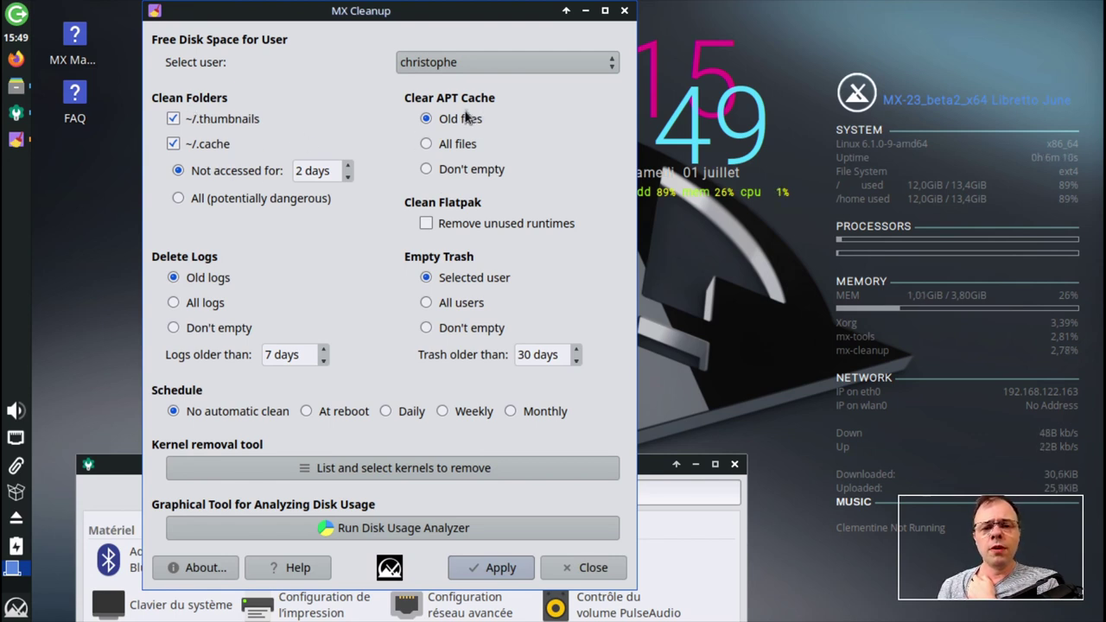
left_click(577, 567)
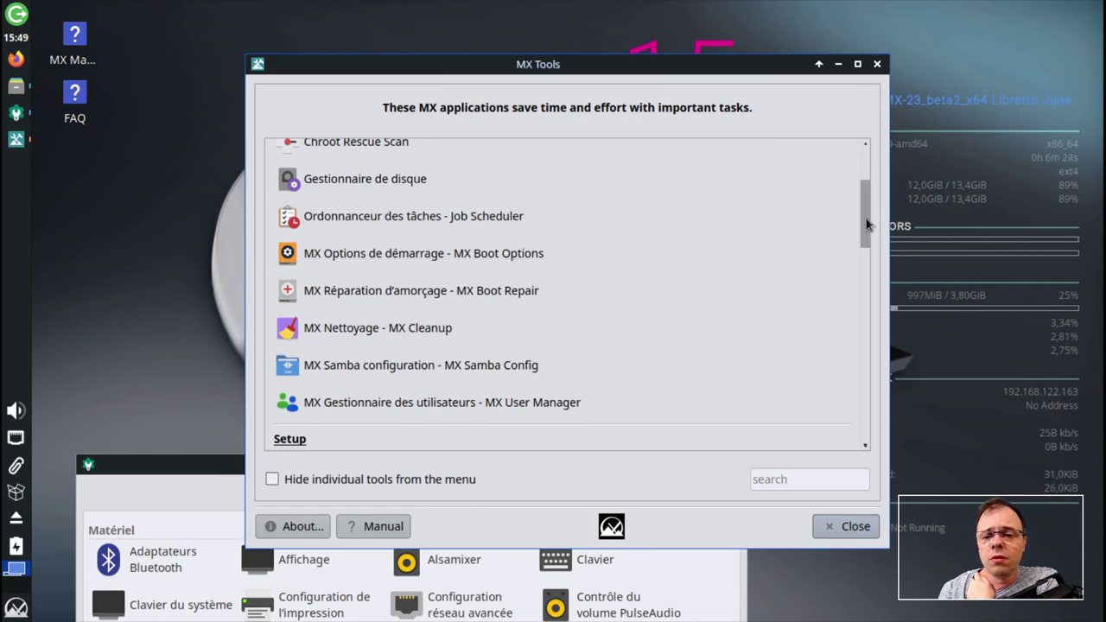
- Scroll the MX Tools list and launch MX Ajustements (MX Tweak)
left_click_drag(866, 221, 862, 166)
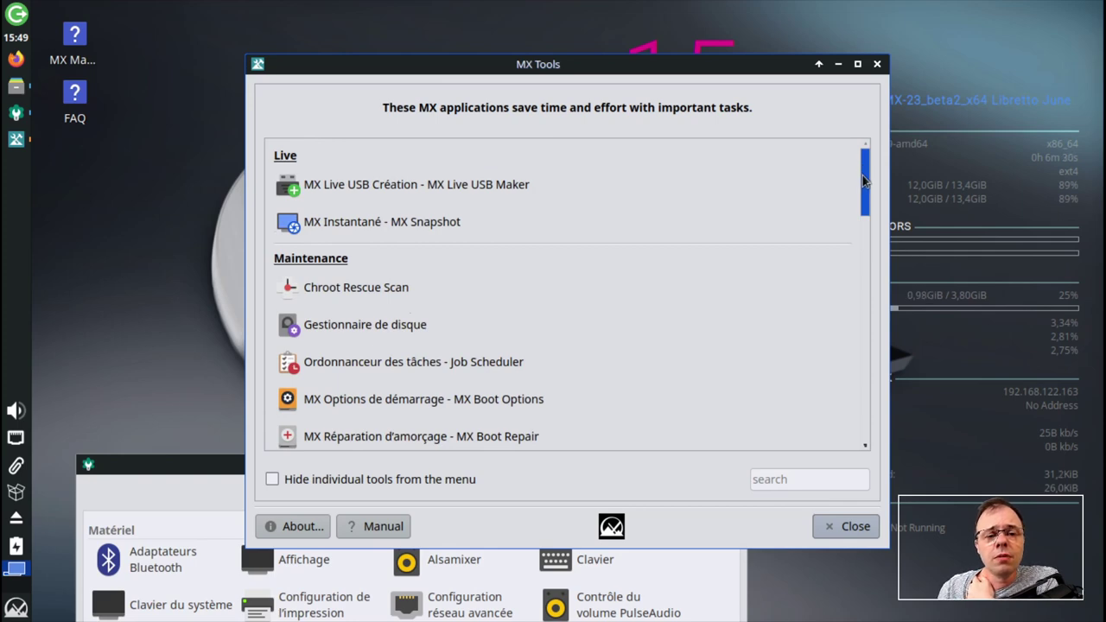
left_click_drag(861, 166, 840, 332)
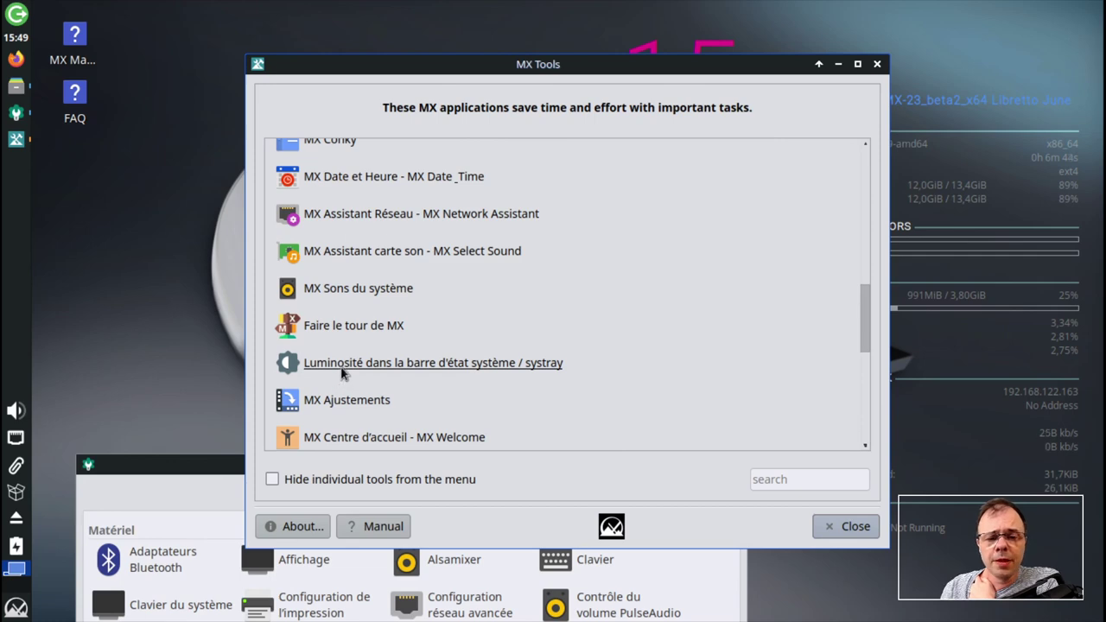
left_click(348, 403)
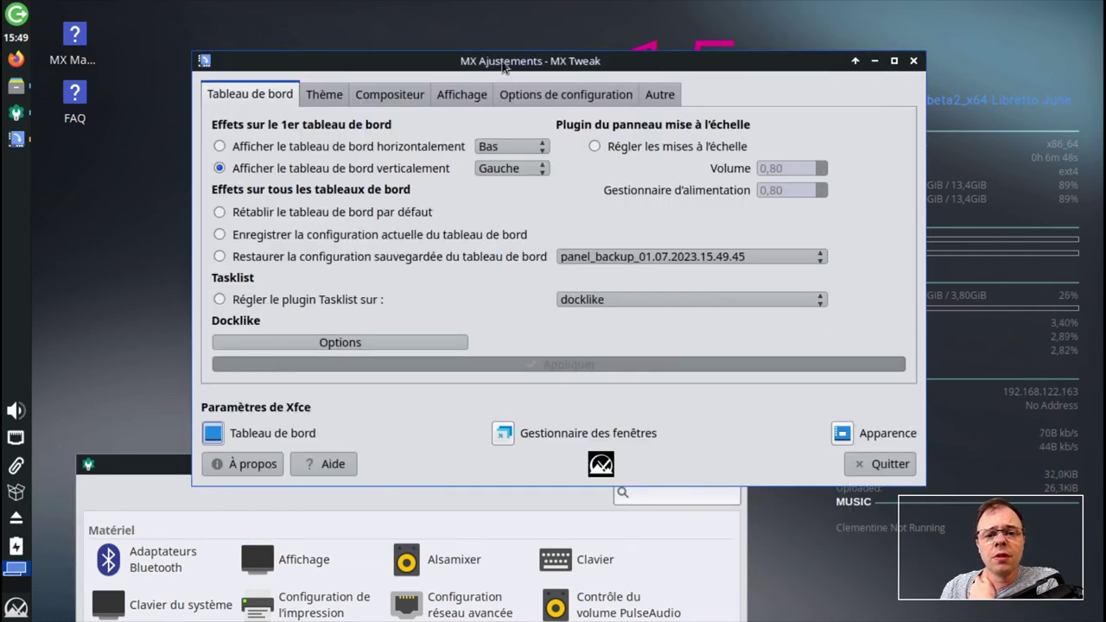
- Move the MX Tweak window and set the panel to display vertically
left_click_drag(504, 65, 380, 84)
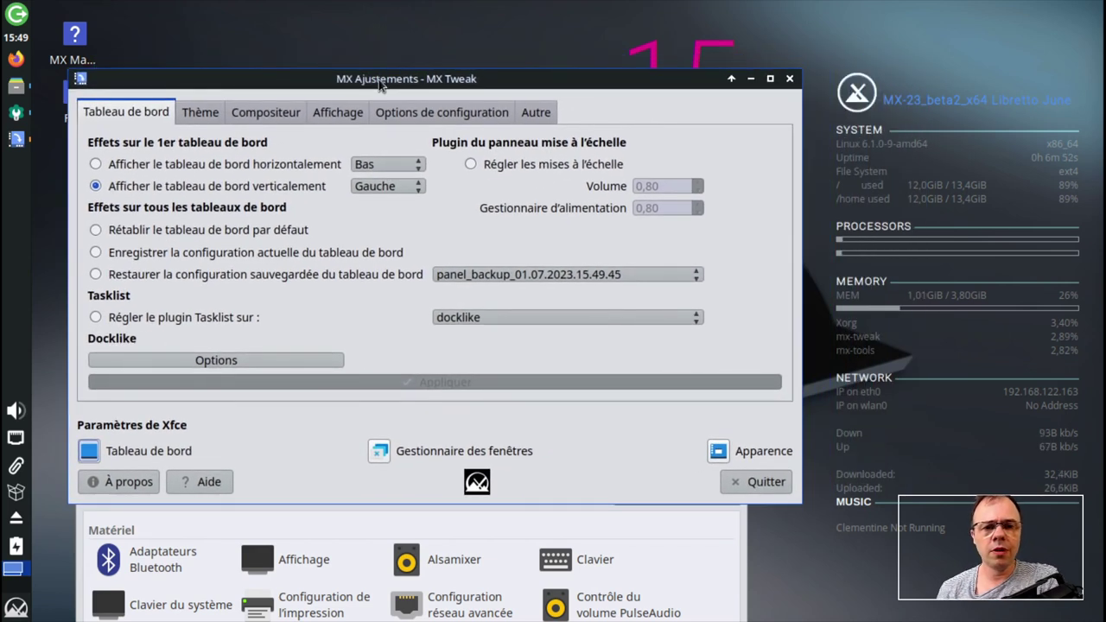
mouse_move(15, 138)
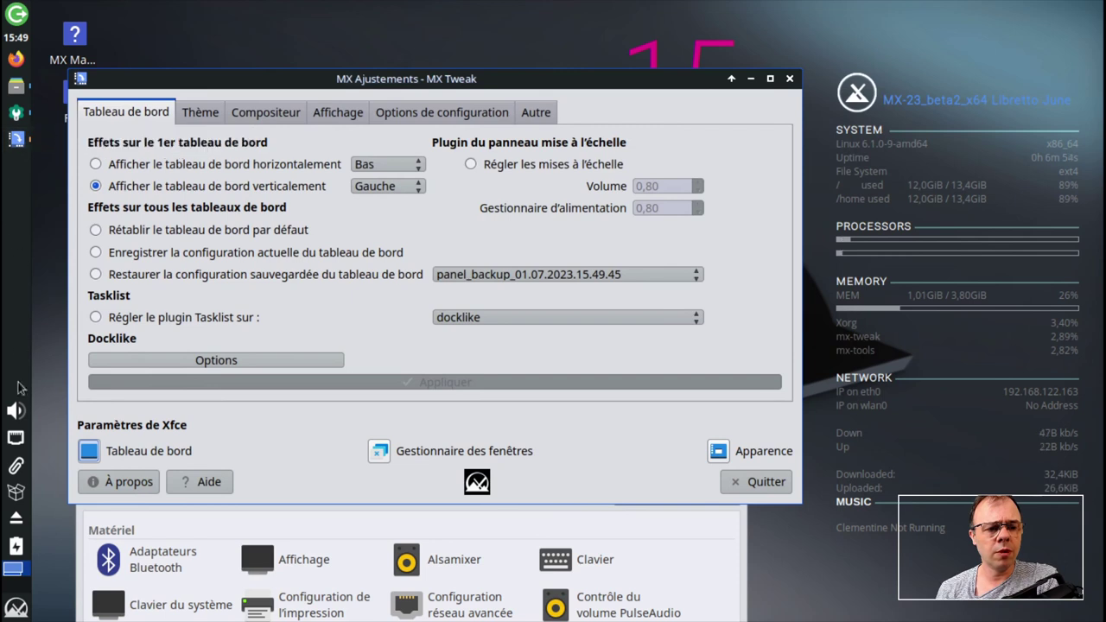
left_click(95, 186)
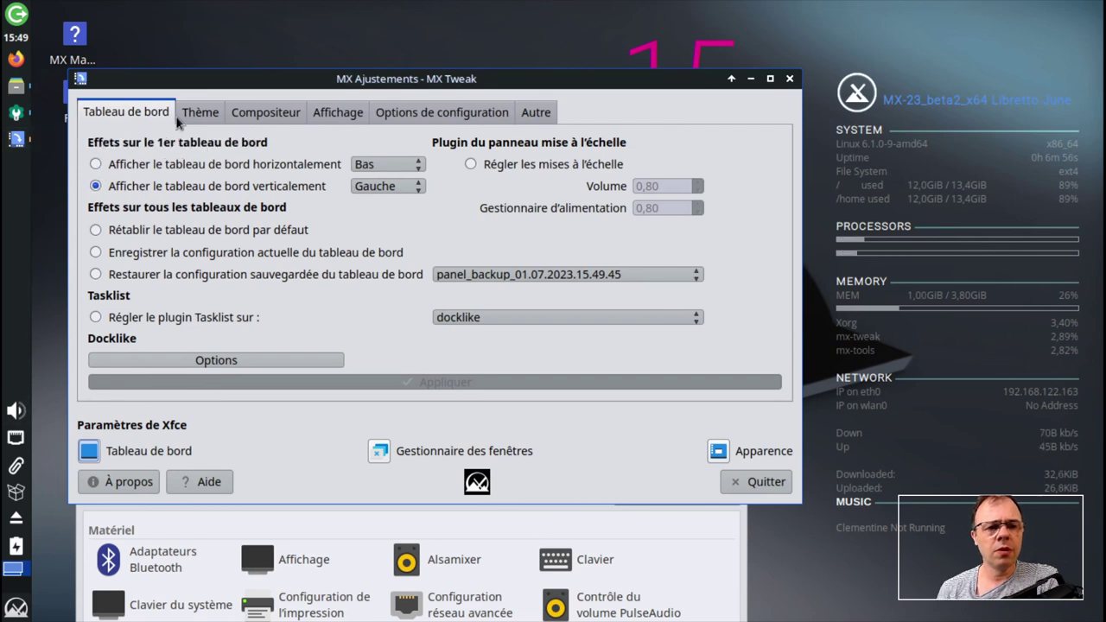
- Try the mx-comfort-dark application theme, revert to mx-comfort, and quit MX Tweak
left_click(206, 118)
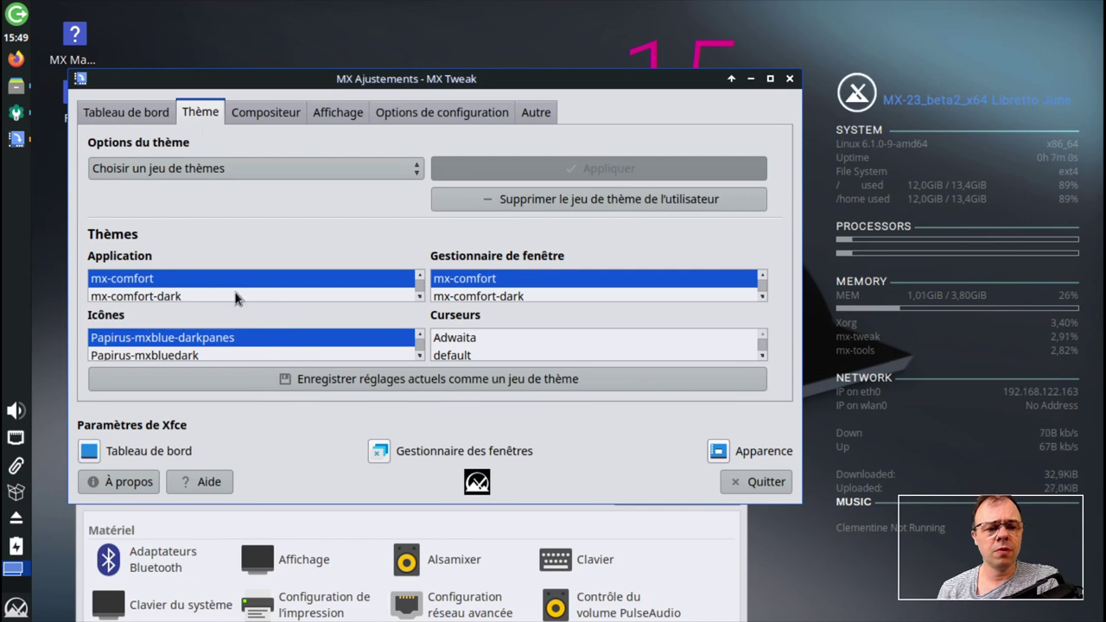
left_click(192, 296)
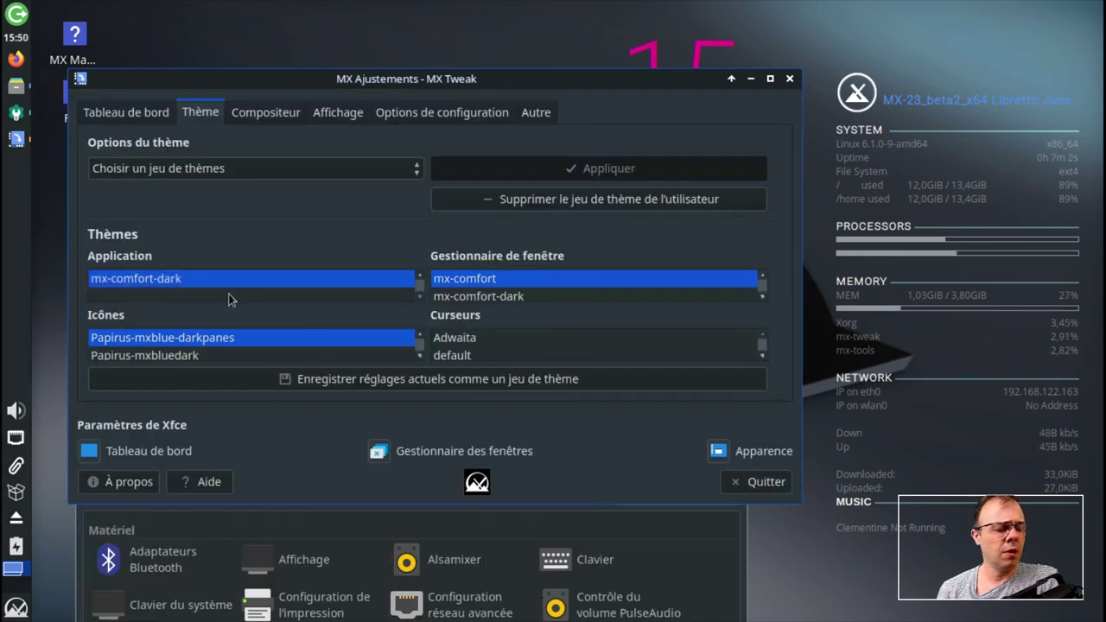
scroll(292, 291, "up", 2)
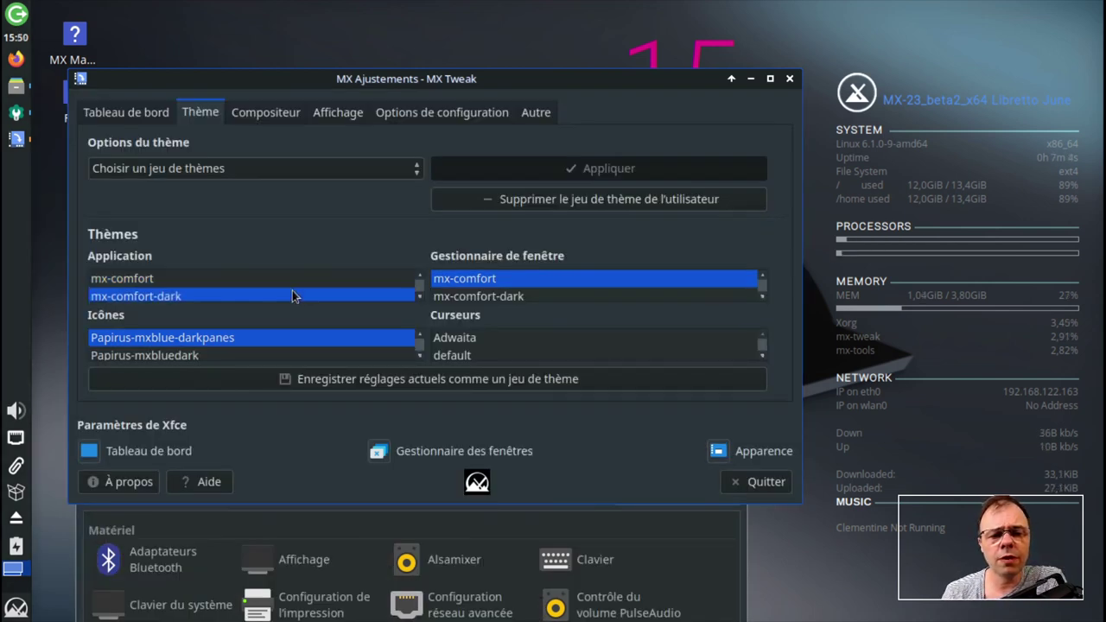
scroll(261, 291, "down", 1)
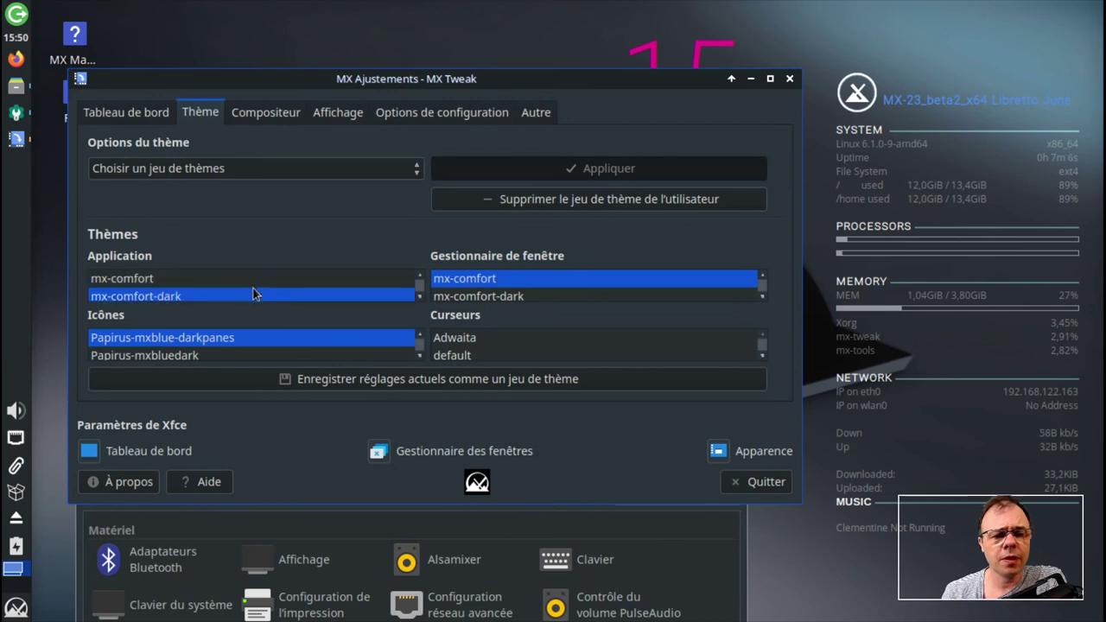
scroll(197, 296, "up", 1)
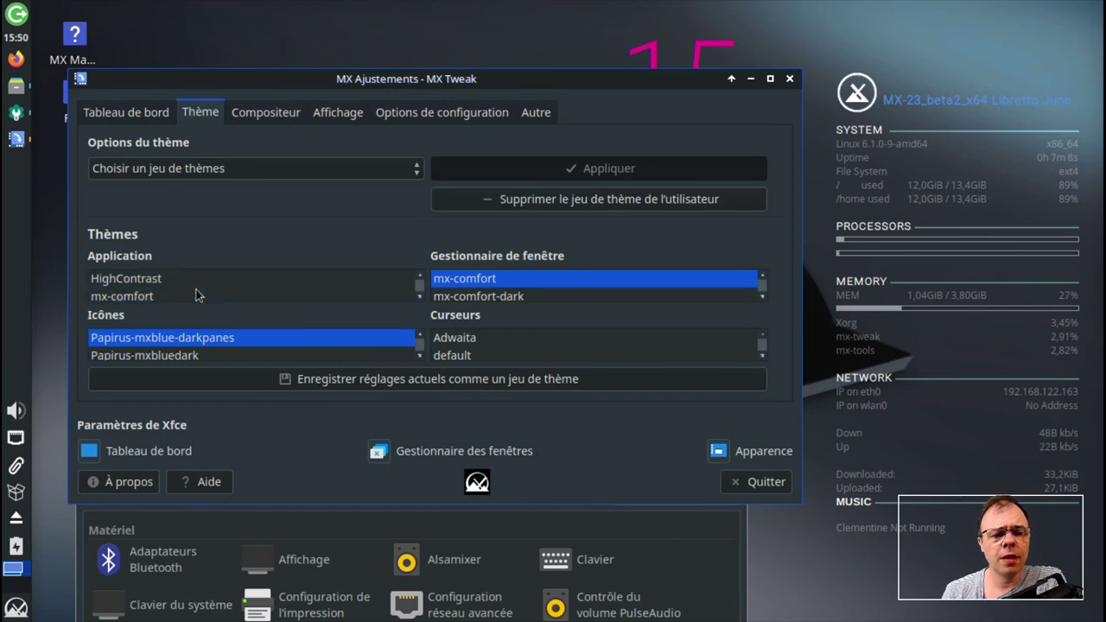
scroll(197, 296, "down", 1)
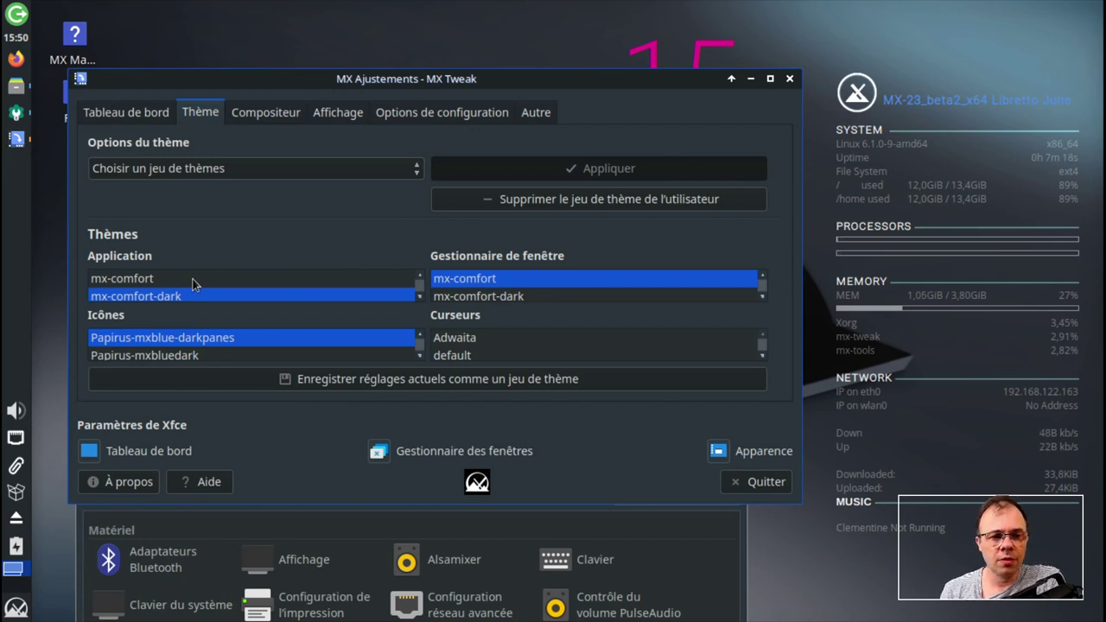
left_click(192, 279)
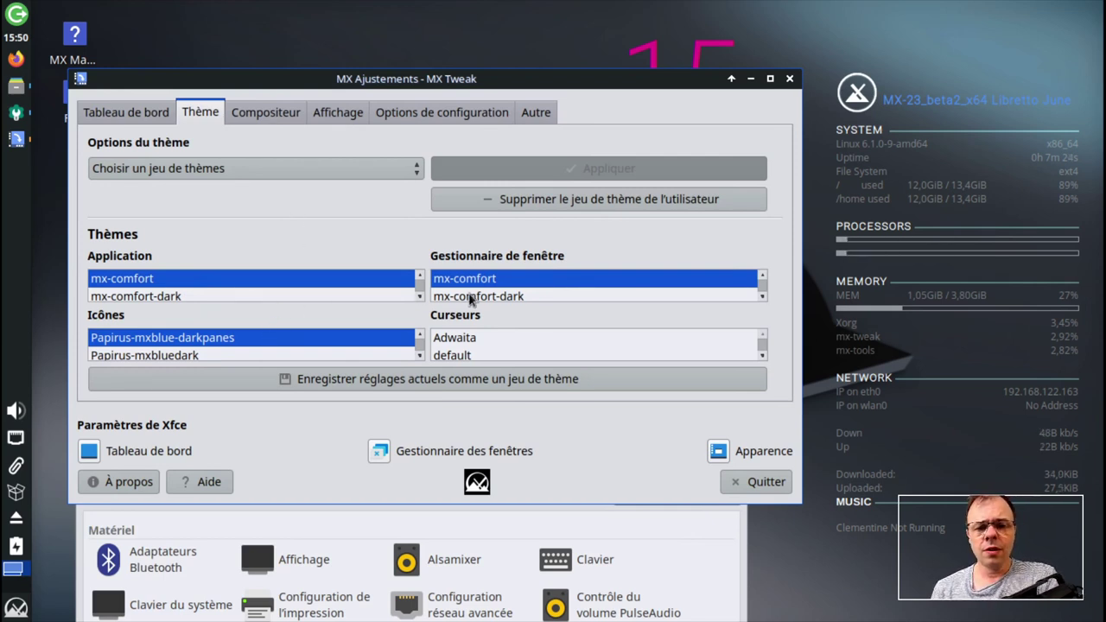
left_click(747, 483)
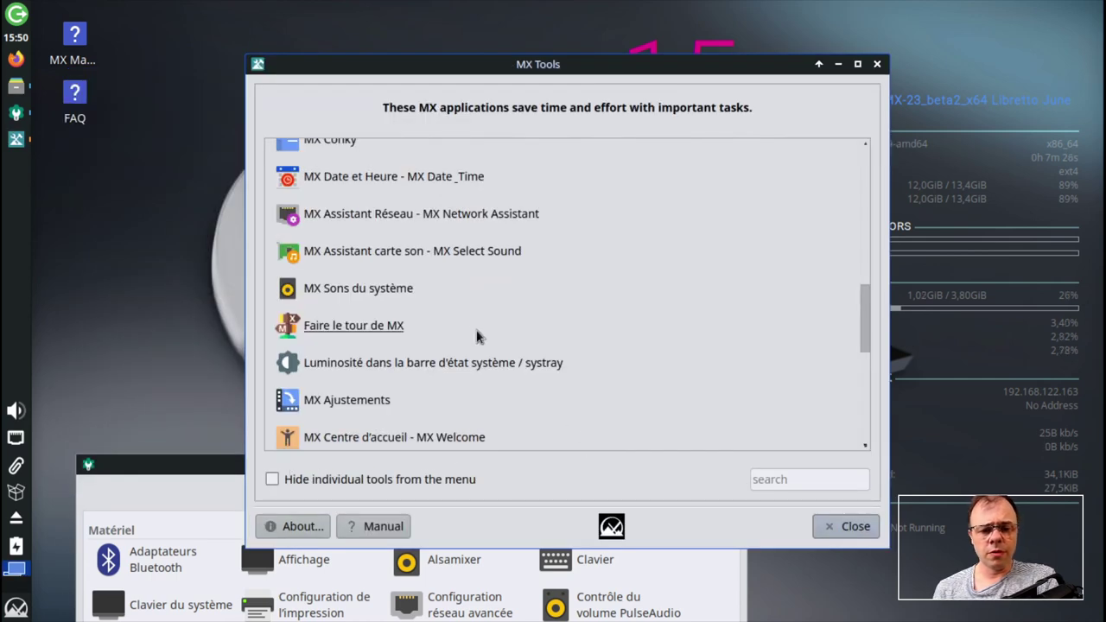
- Scroll to the Software section and launch MX Installateur de paquets (MX Package Installer)
scroll(449, 340, "down", 2)
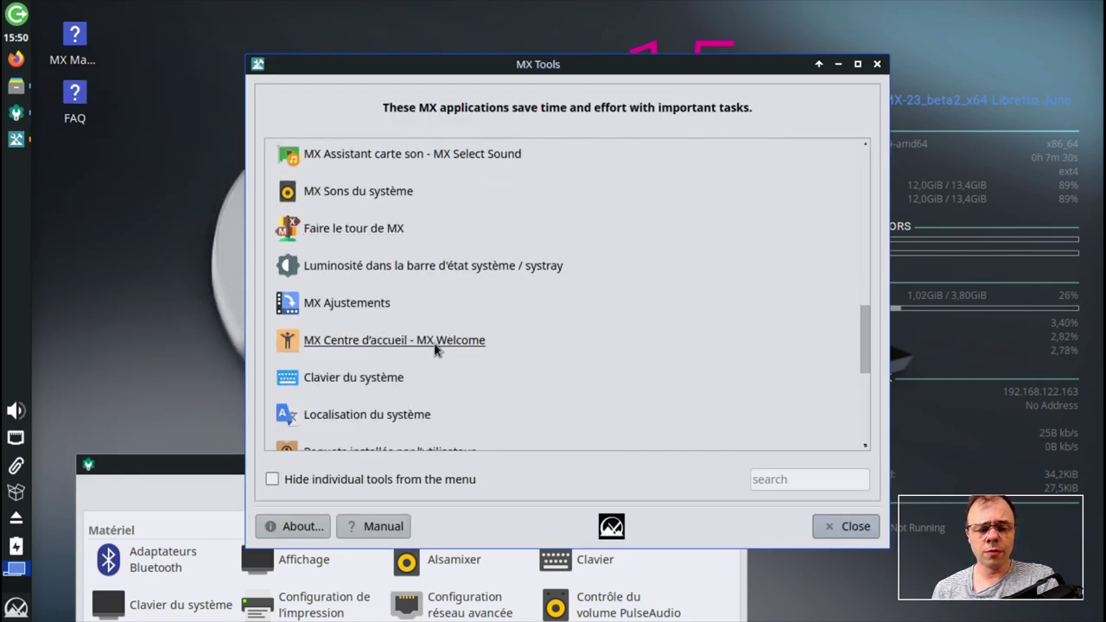
scroll(439, 345, "down", 3)
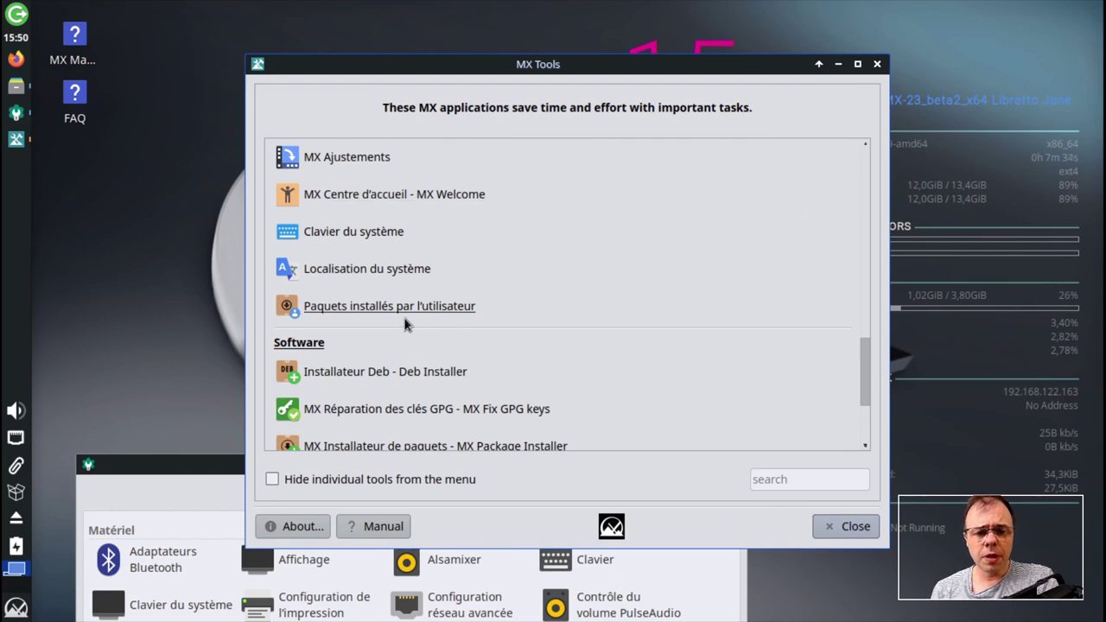
scroll(405, 320, "down", 3)
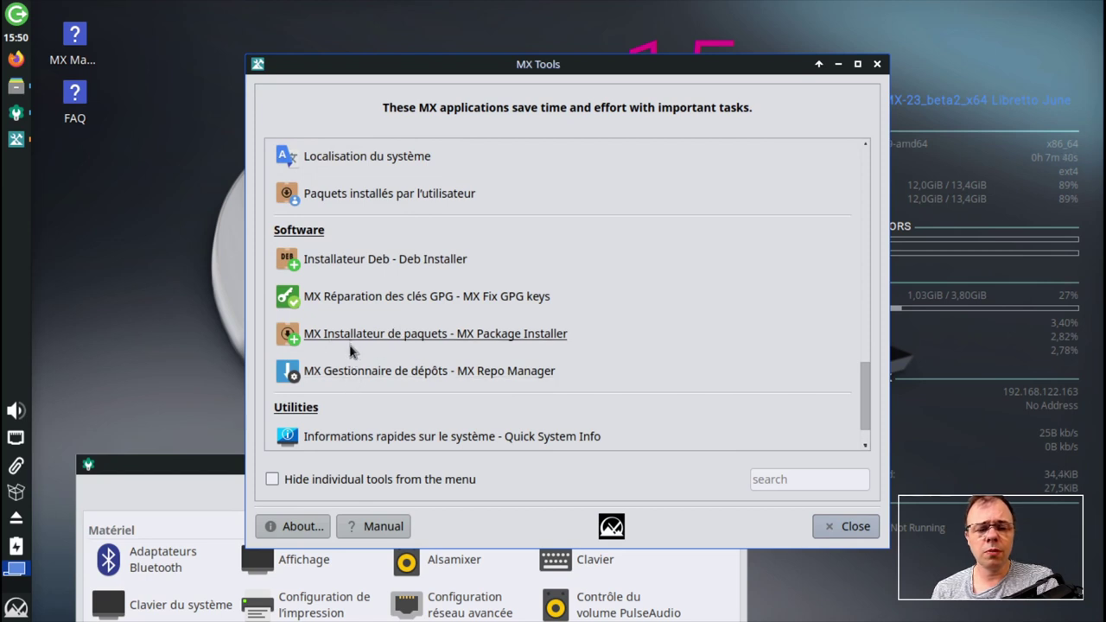
scroll(350, 345, "down", 1)
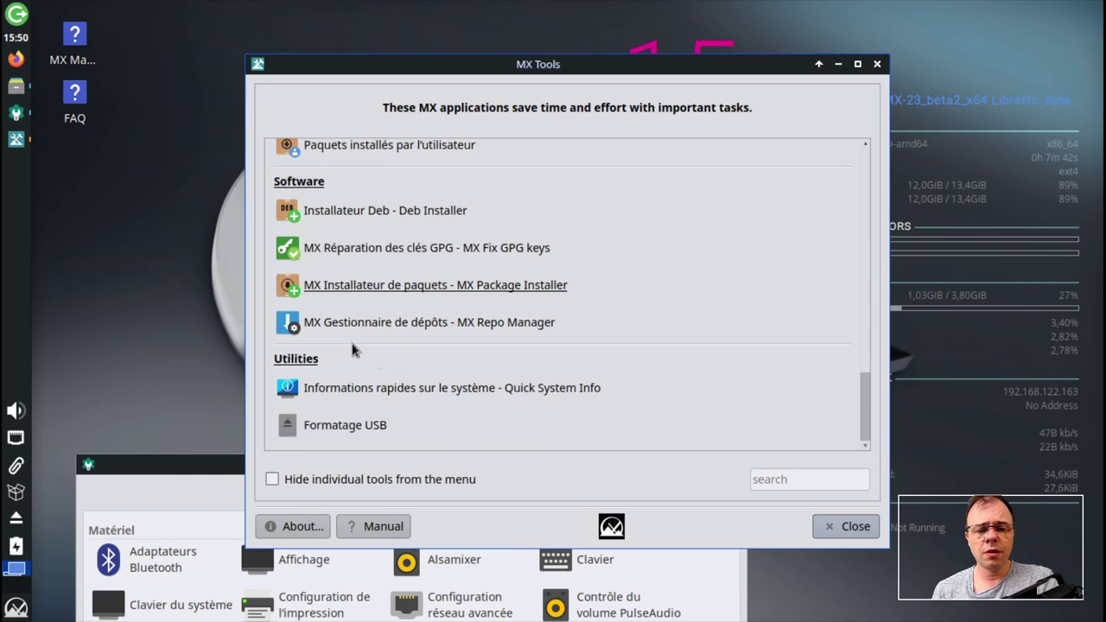
scroll(350, 345, "up", 1)
left_click(353, 340)
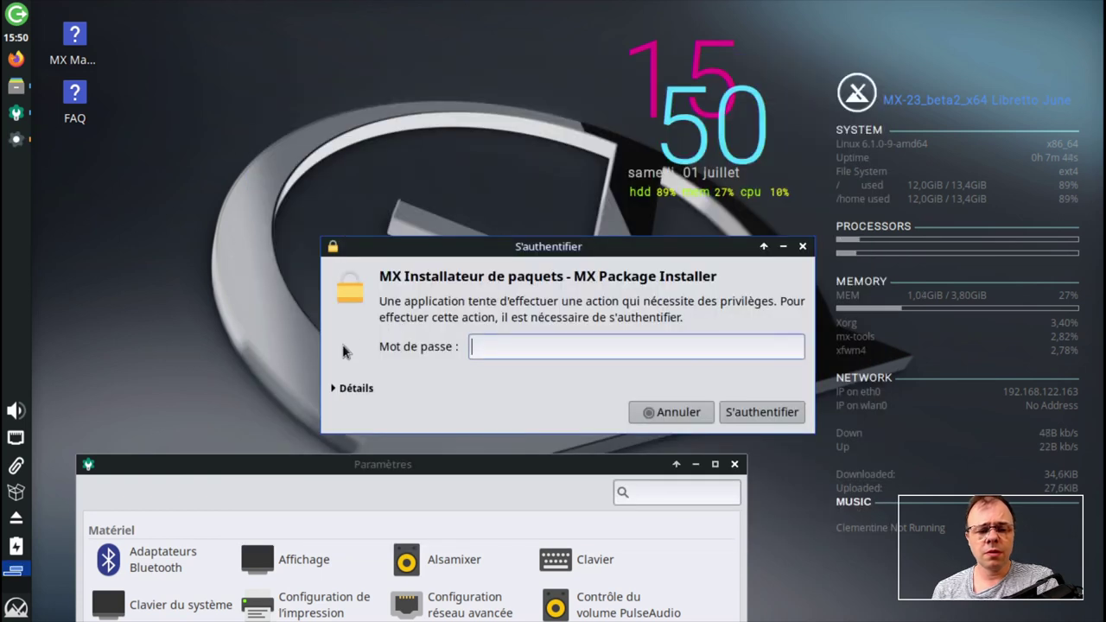
- Authenticate with the account password and move the MX Package Installer window up and left
type("••")
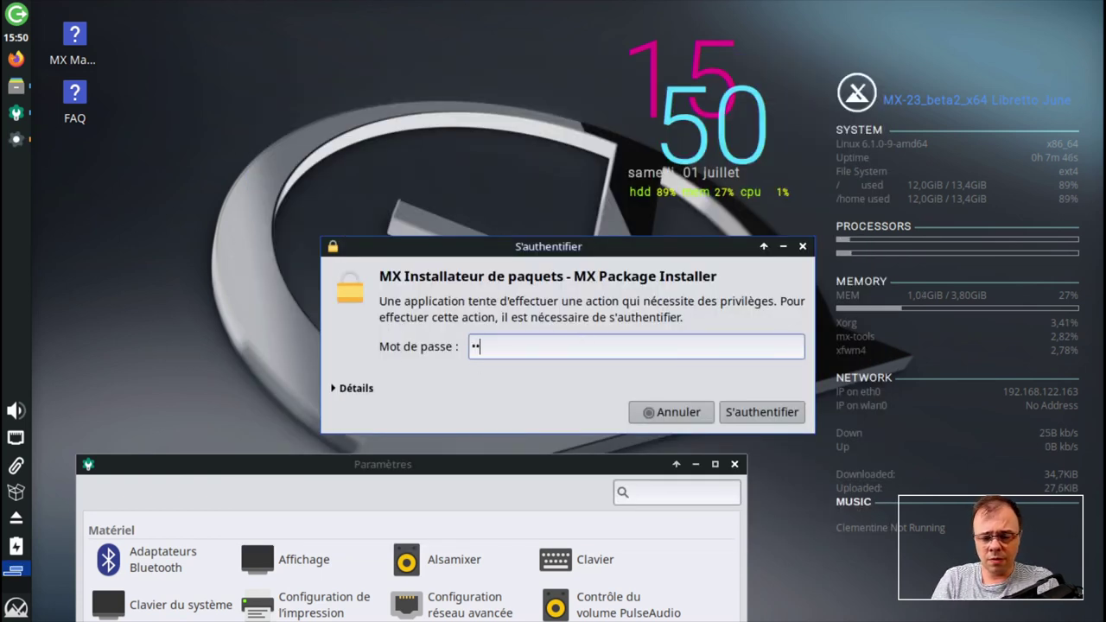
key("Return")
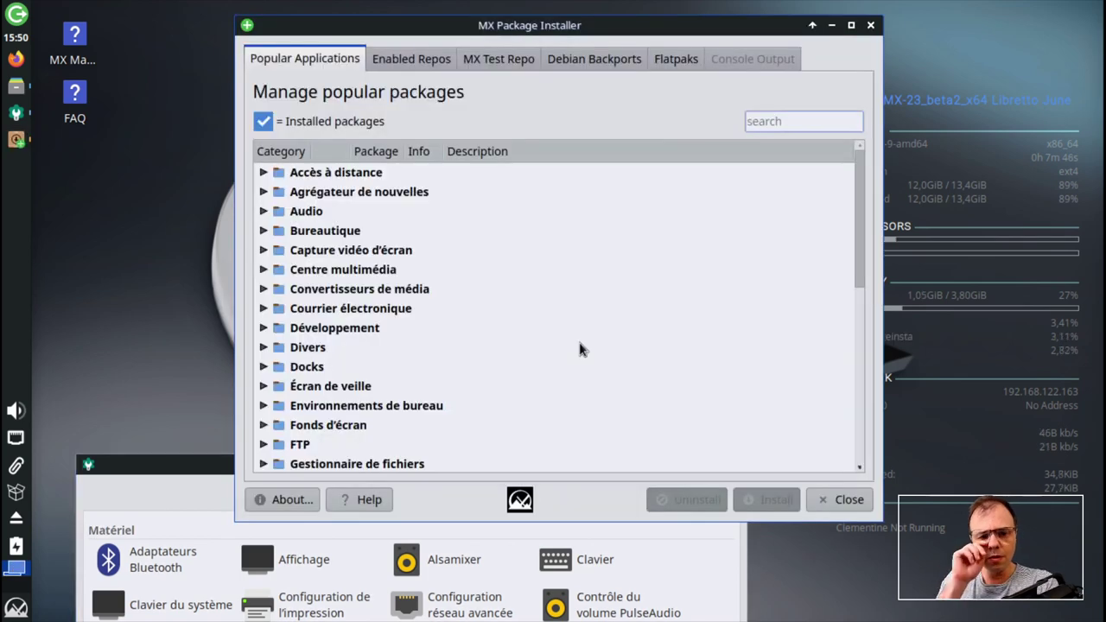
left_click_drag(699, 28, 555, 39)
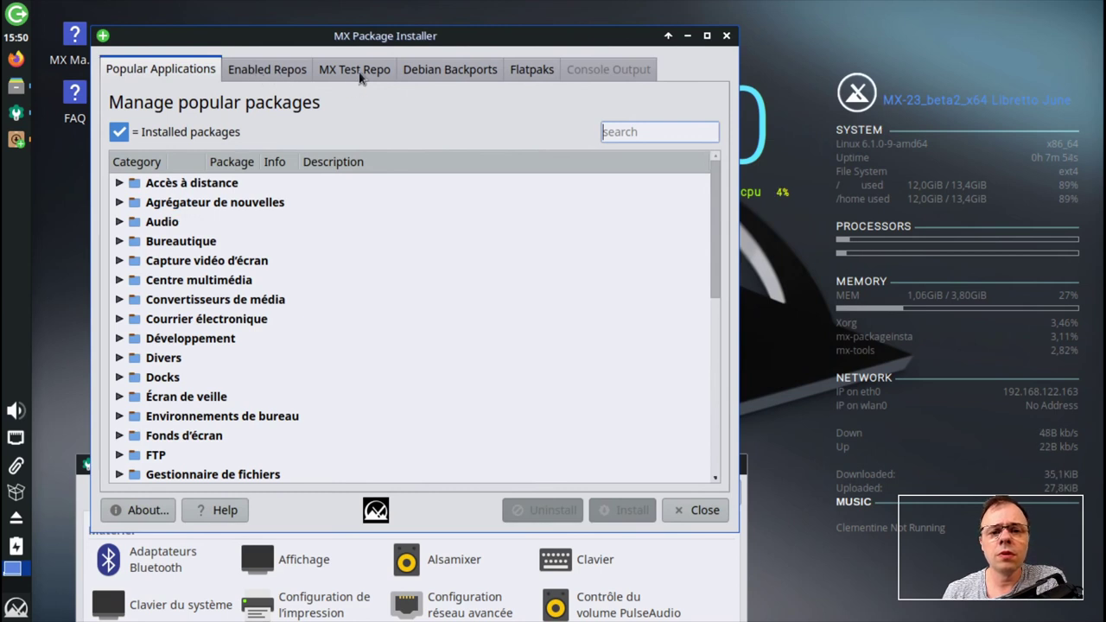
- Try the Debian Backports and MX Test Repo package lists, dismissing the warnings and download error
left_click(467, 76)
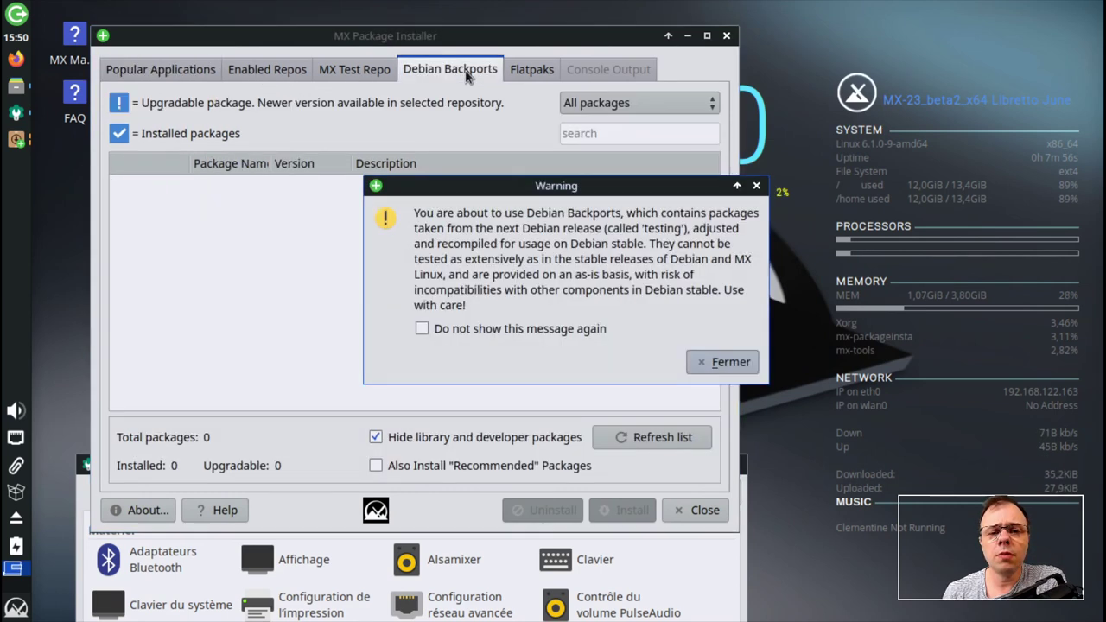
left_click(731, 363)
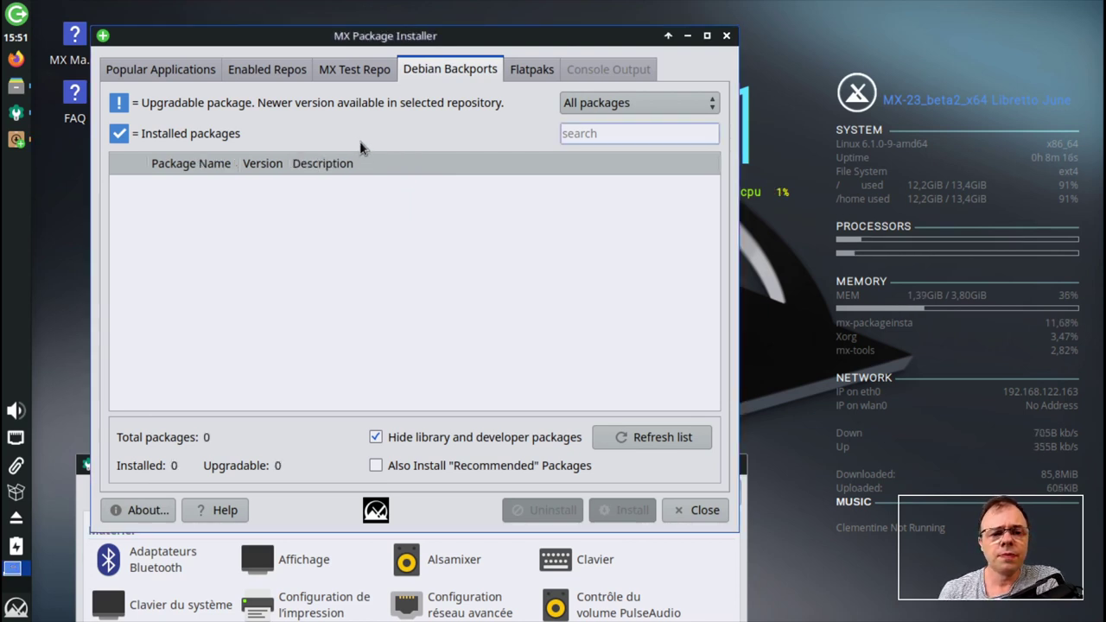
left_click(269, 76)
left_click(370, 78)
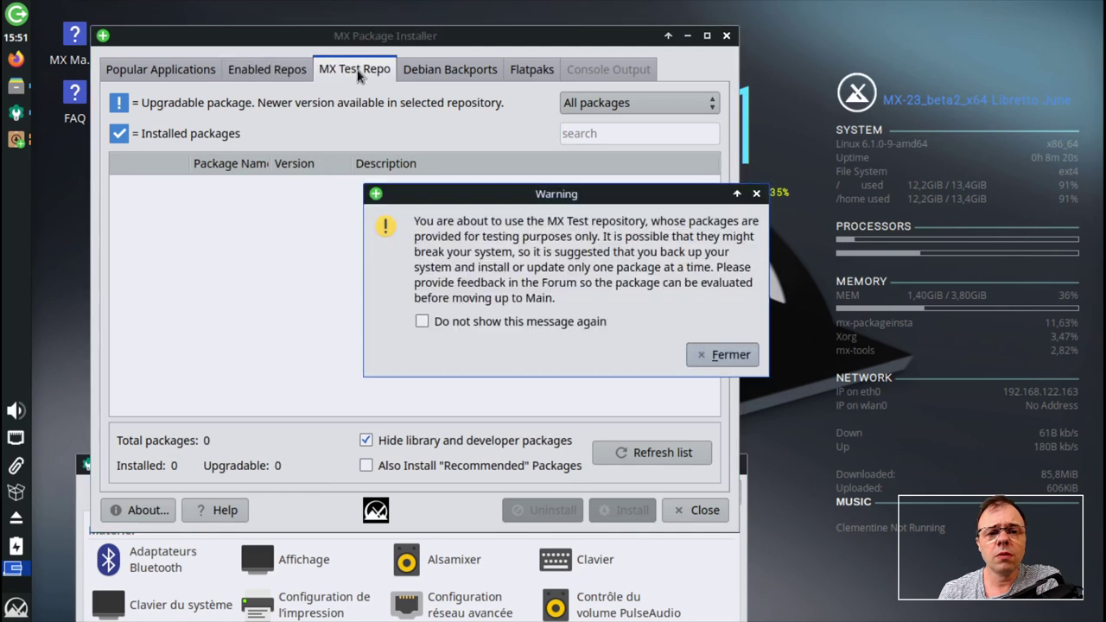
left_click(735, 356)
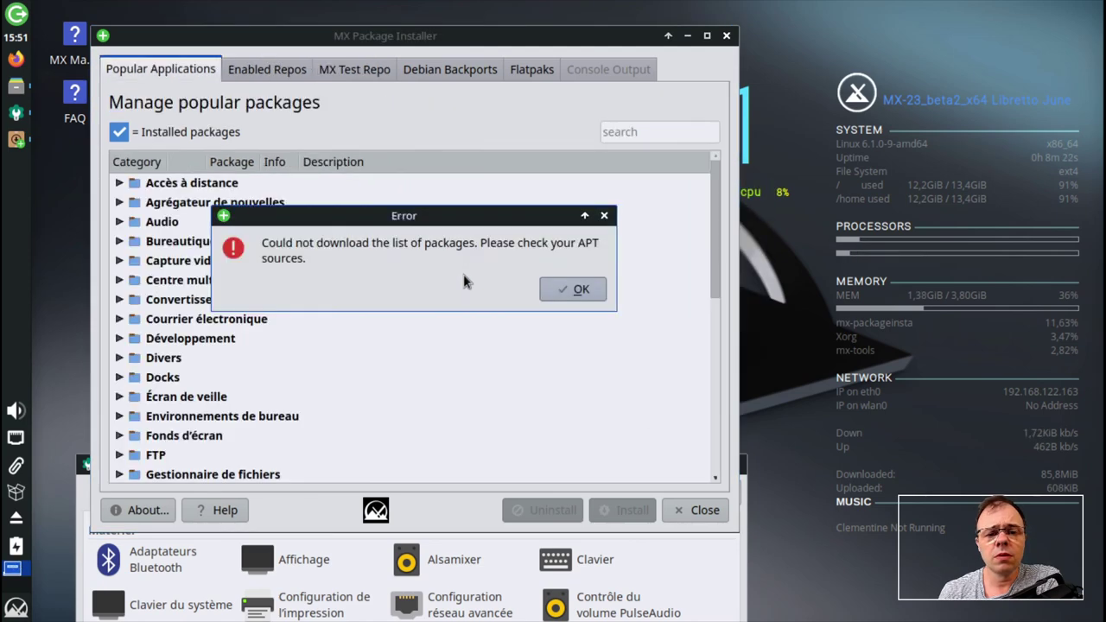
left_click(577, 291)
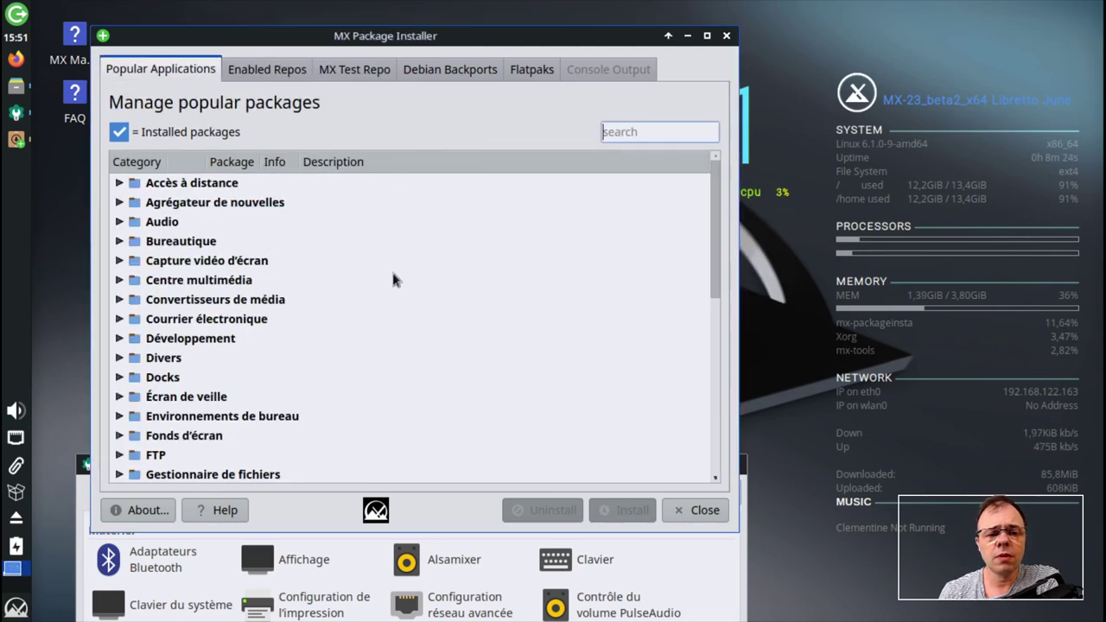
scroll(129, 226, "down", 7)
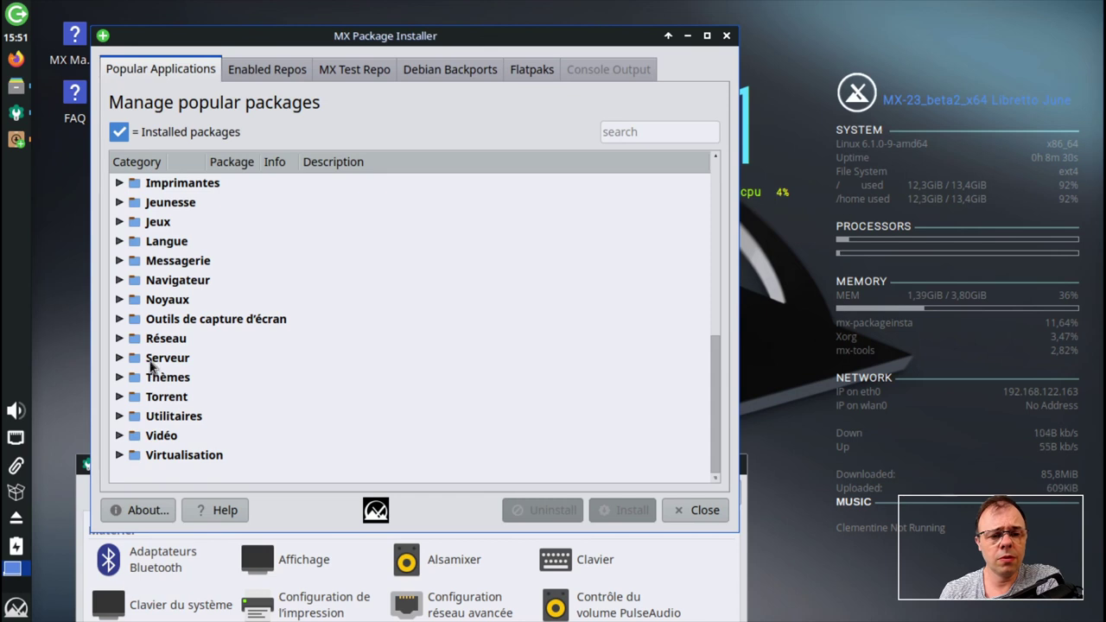
scroll(158, 380, "up", 7)
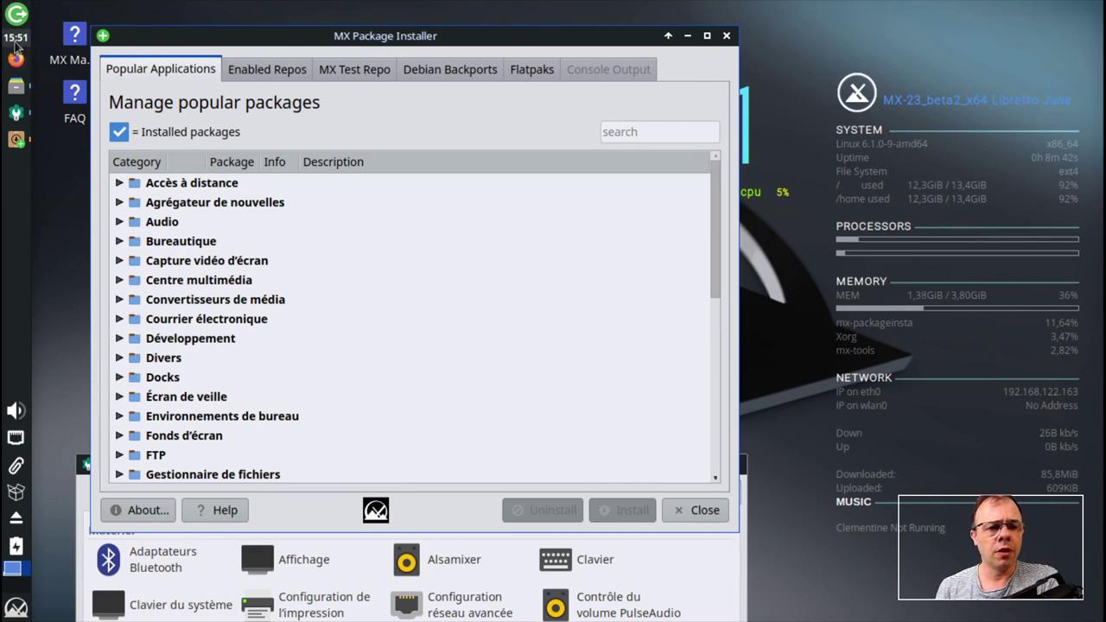
mouse_move(17, 87)
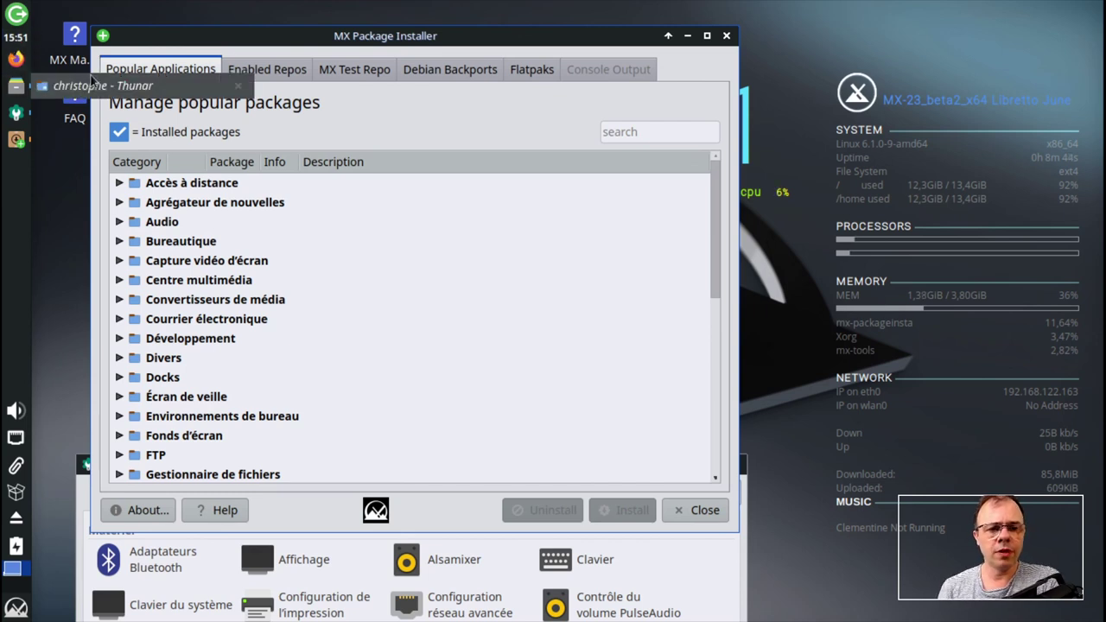
scroll(345, 320, "down", 6)
scroll(344, 320, "up", 5)
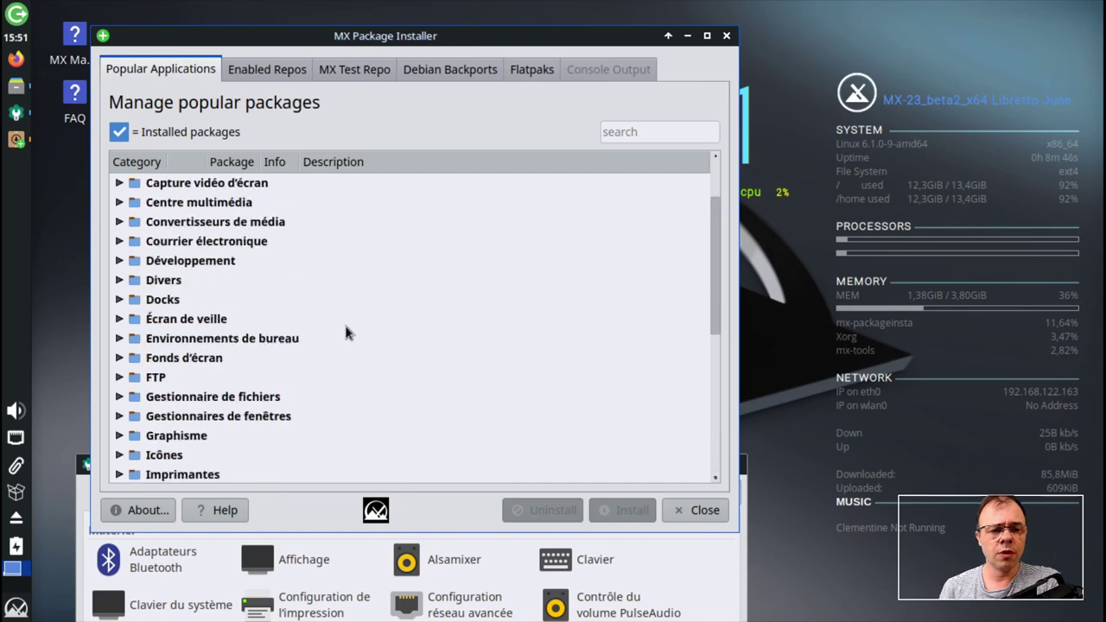
scroll(346, 327, "up", 2)
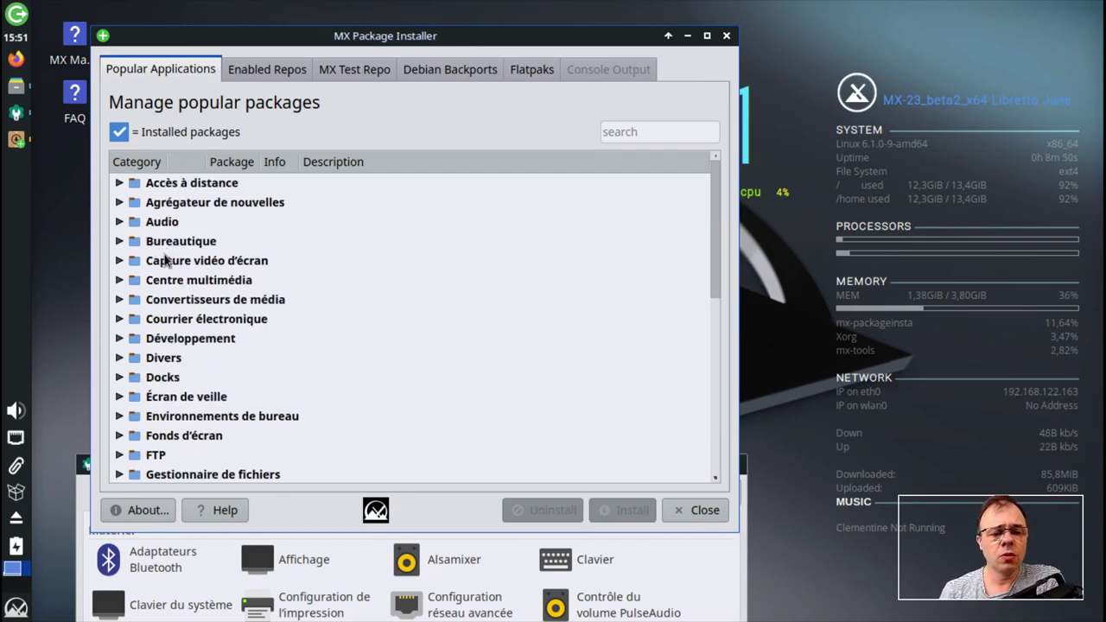
scroll(164, 256, "down", 6)
scroll(241, 286, "up", 6)
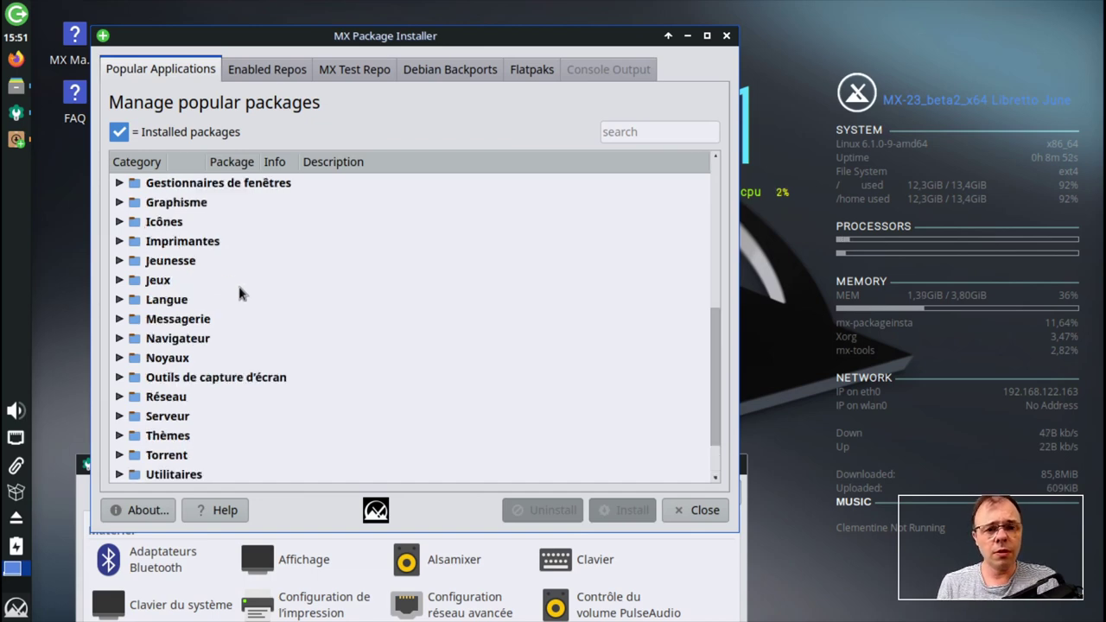
- Find 'brav' in MX Package Installer's popular packages and install Brave browser 1.52.129
left_click(655, 133)
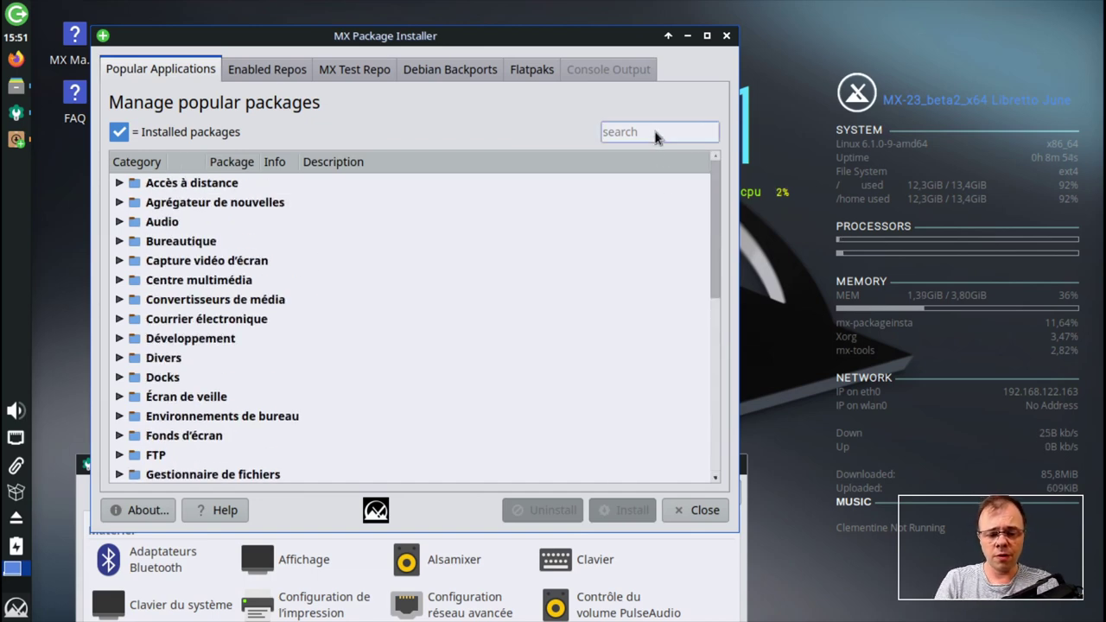
type("brav")
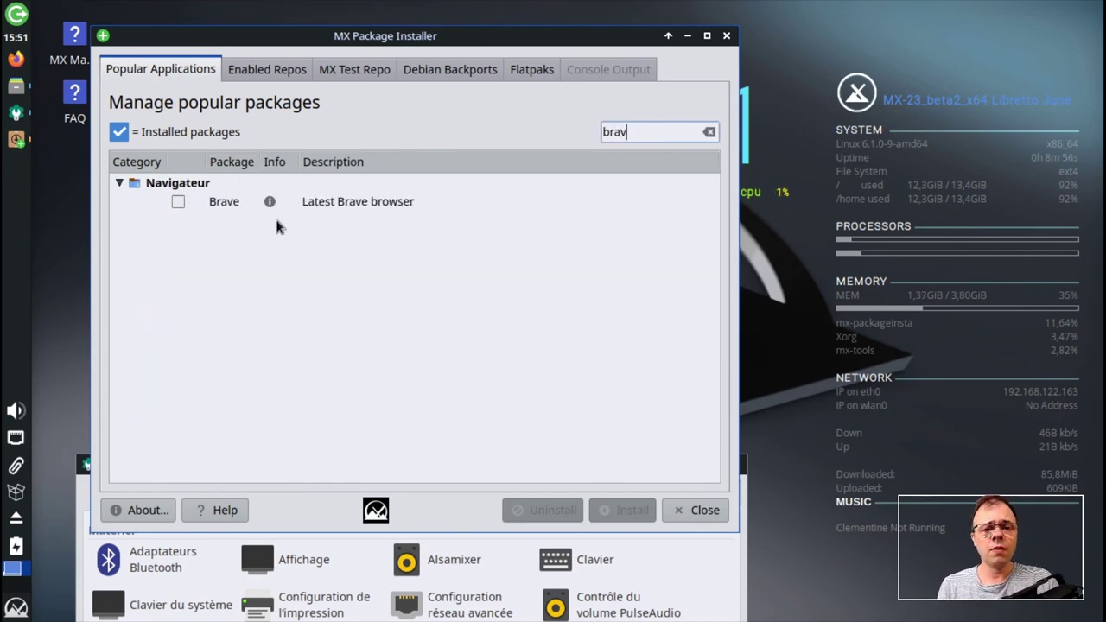
left_click(178, 204)
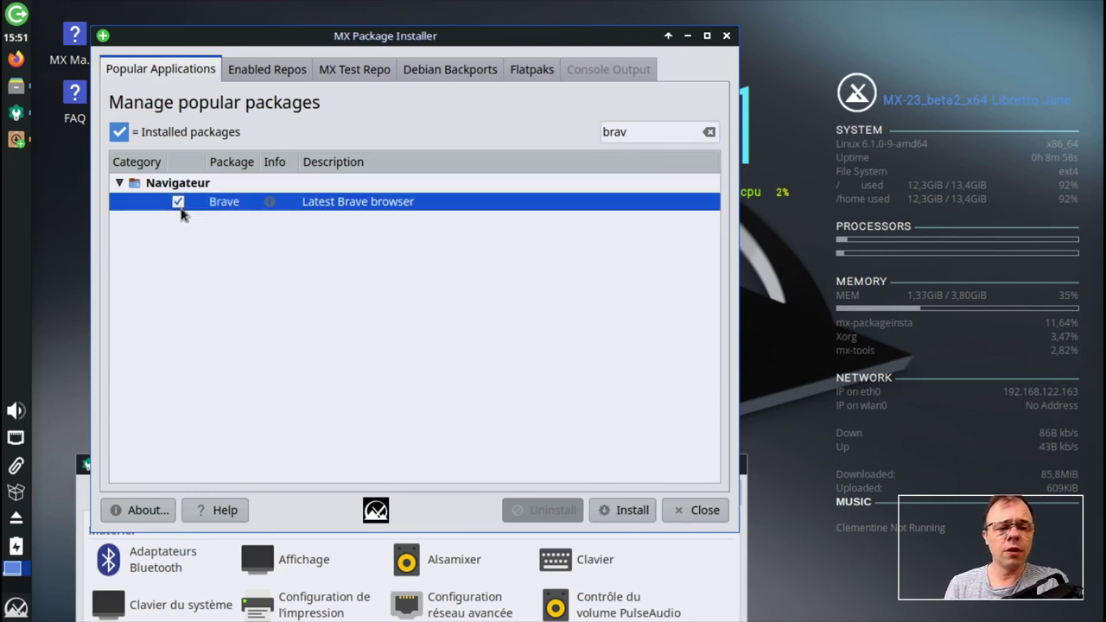
left_click(631, 510)
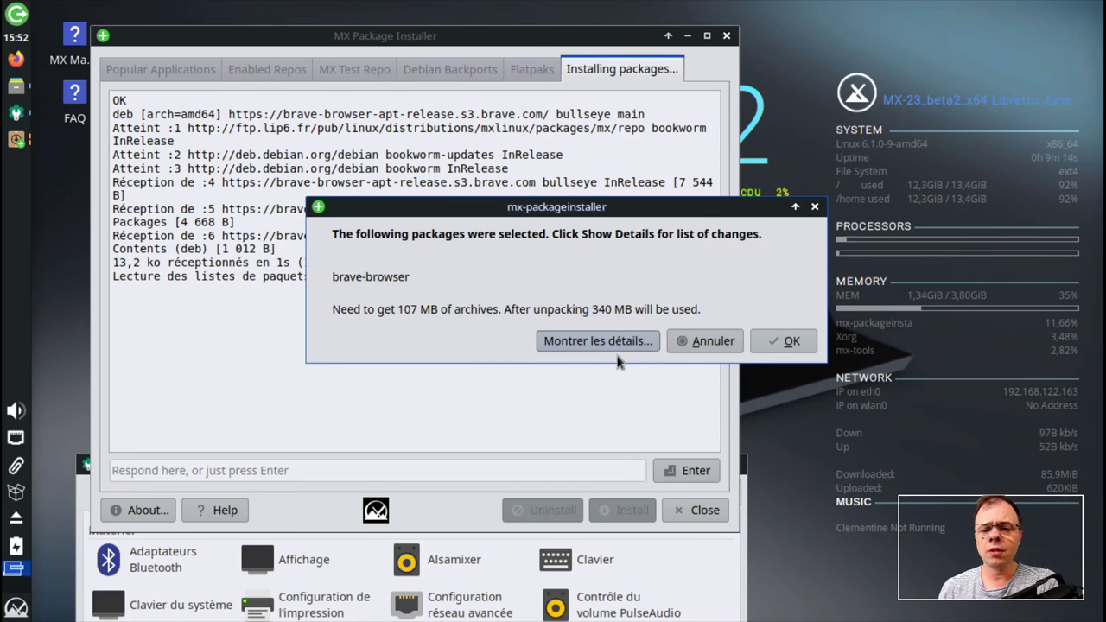
left_click(779, 342)
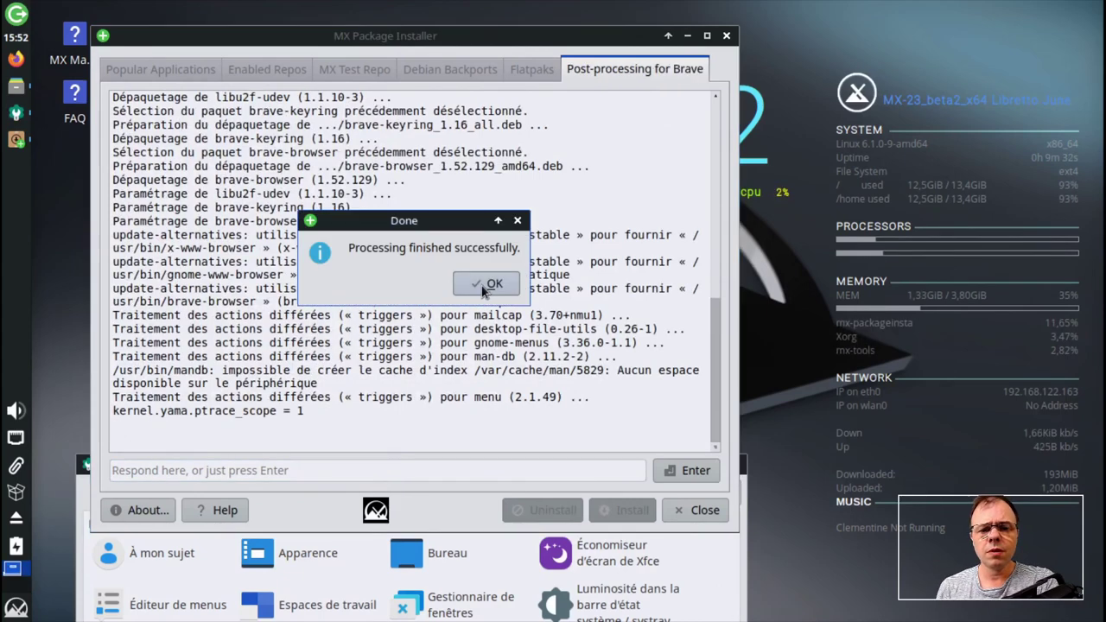
left_click(485, 285)
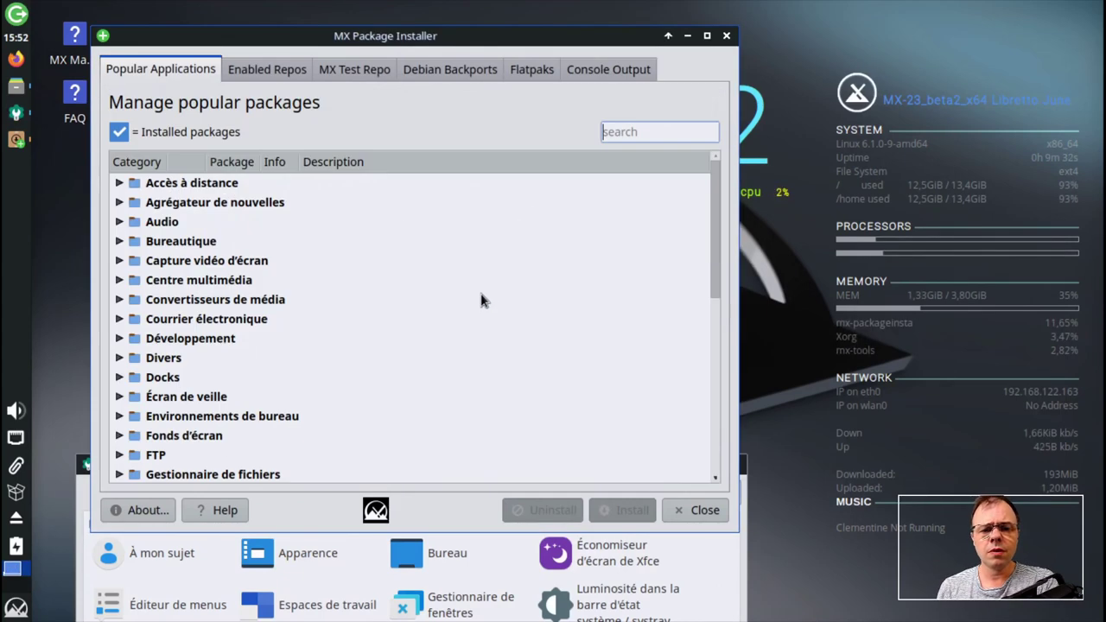
left_click(16, 610)
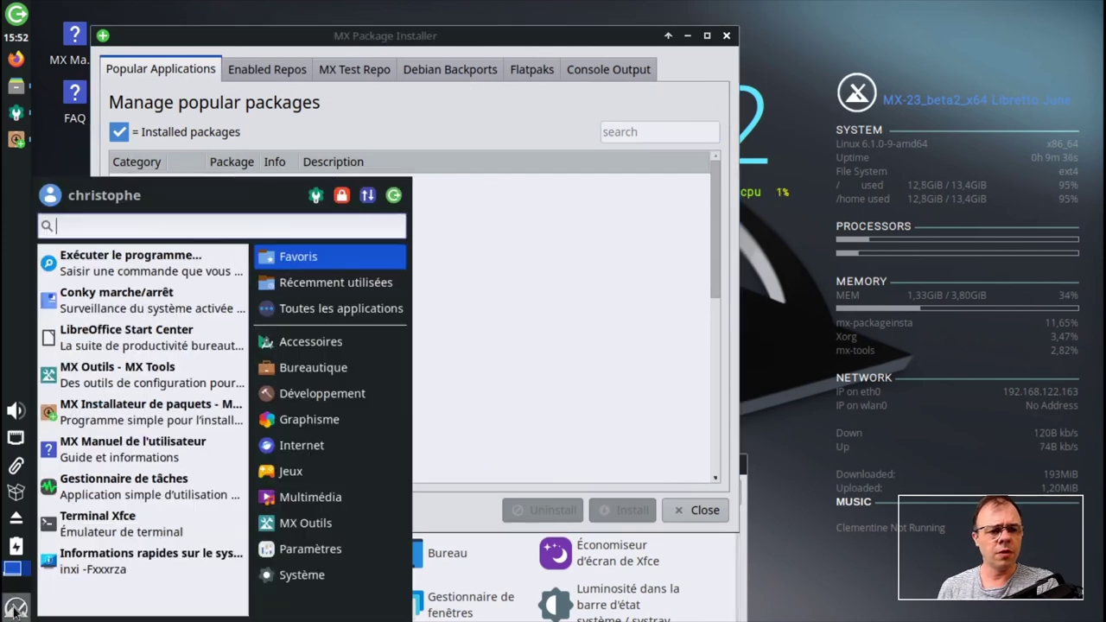
left_click(298, 471)
left_click(313, 424)
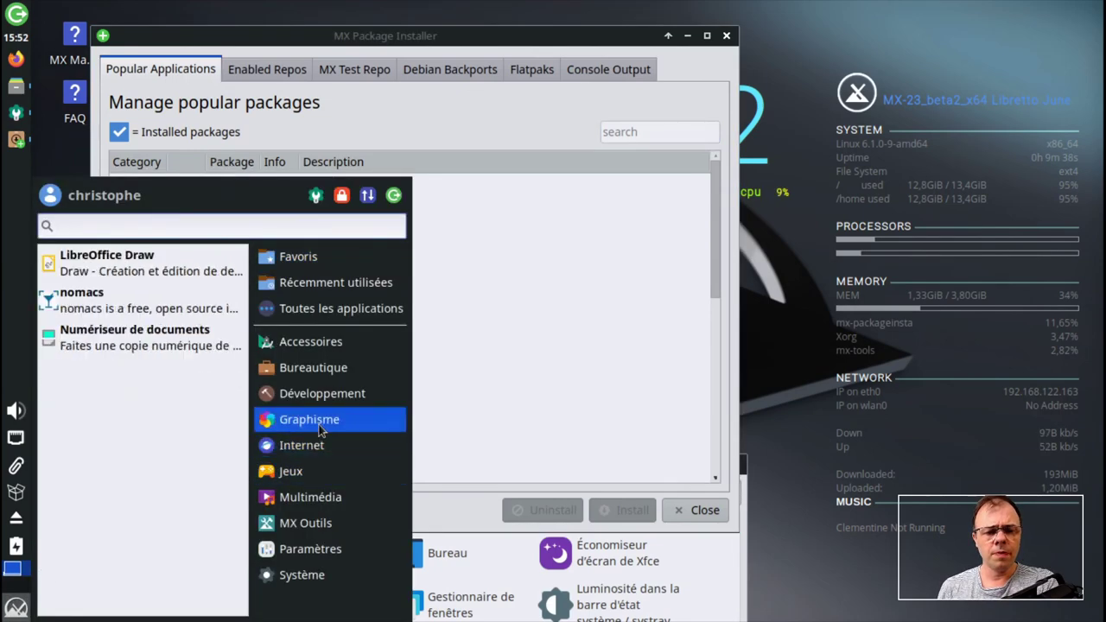
left_click(316, 445)
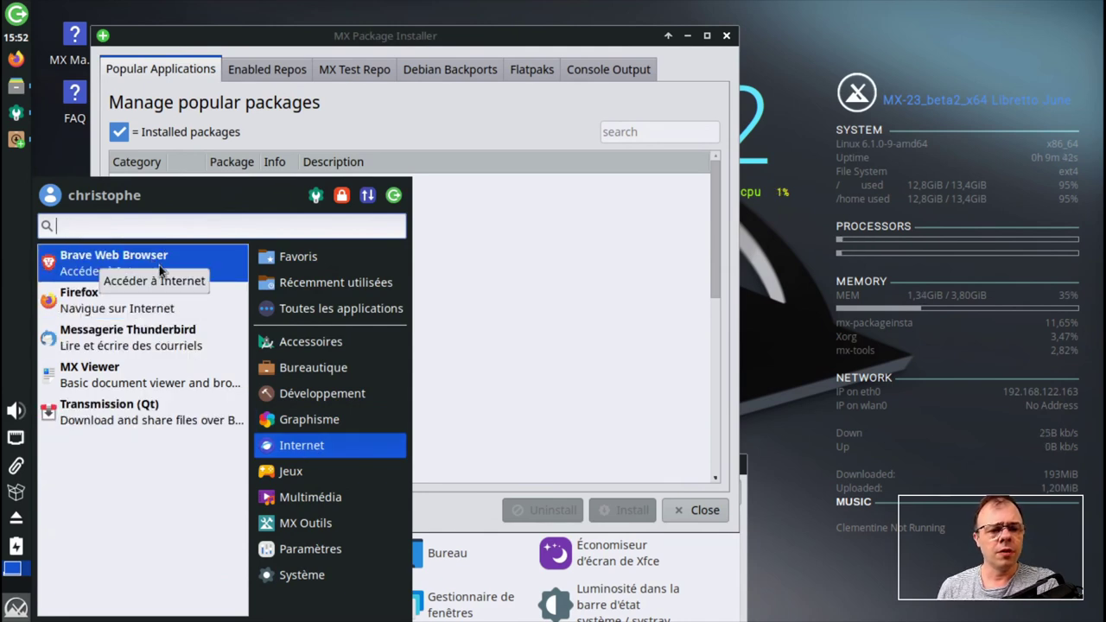
left_click(152, 261)
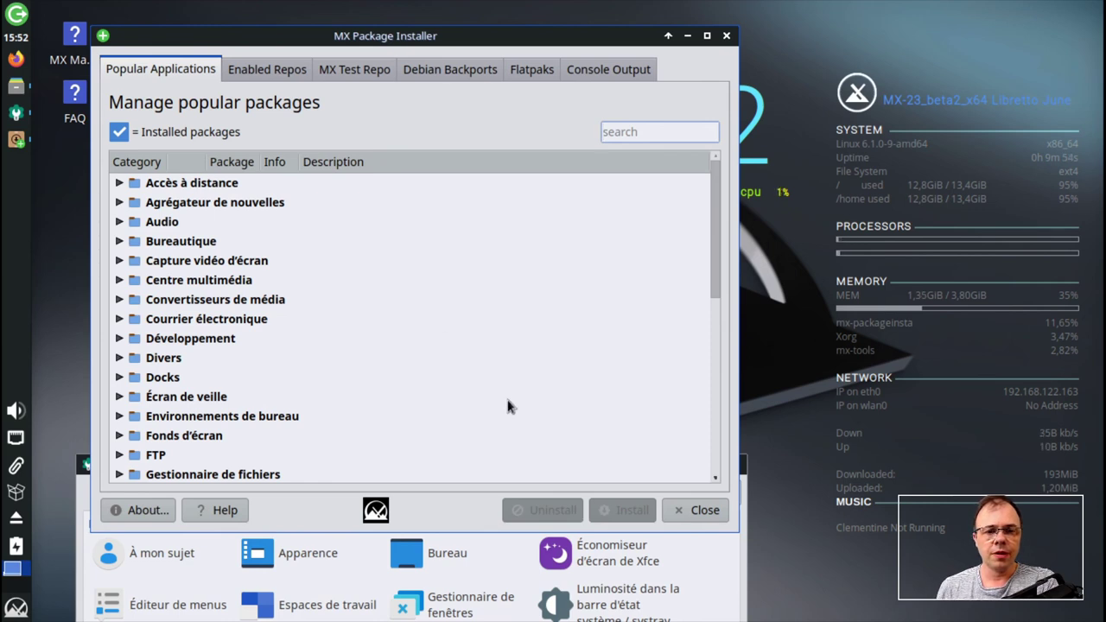
- Arrange Paramètres at the left with the package installer overlapping it on the right
left_click_drag(306, 37, 563, 46)
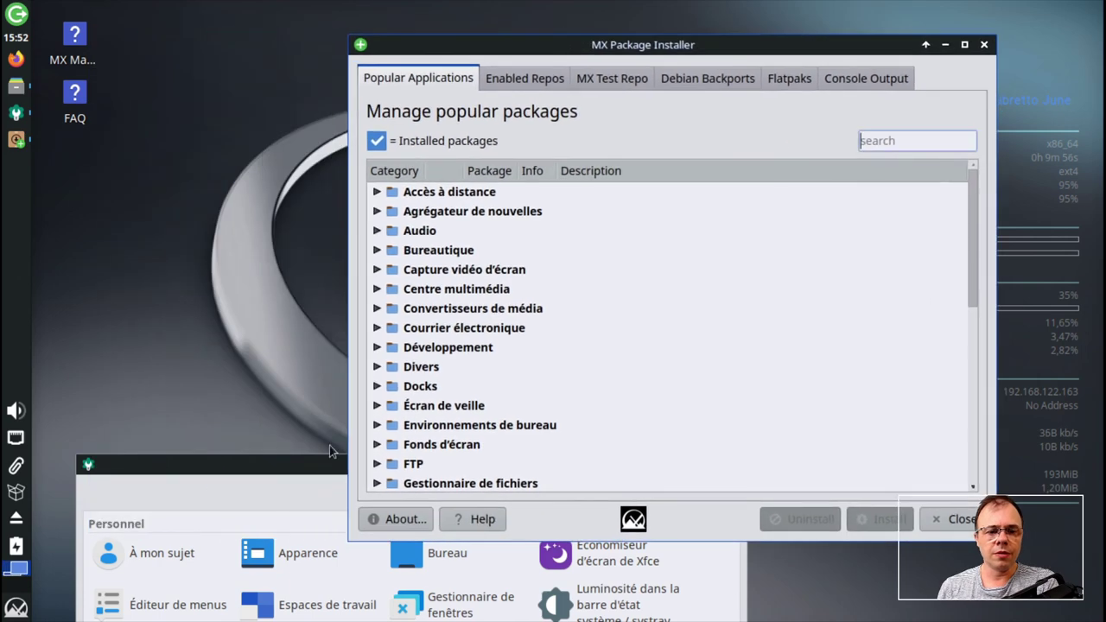
left_click_drag(290, 467, 296, 122)
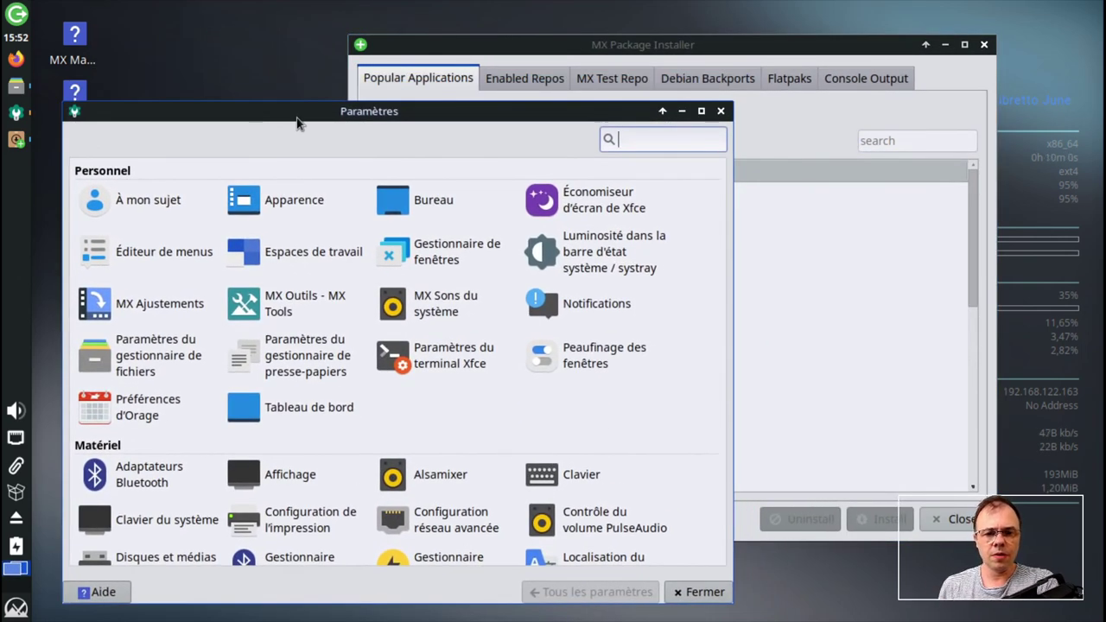
scroll(544, 311, "down", 5)
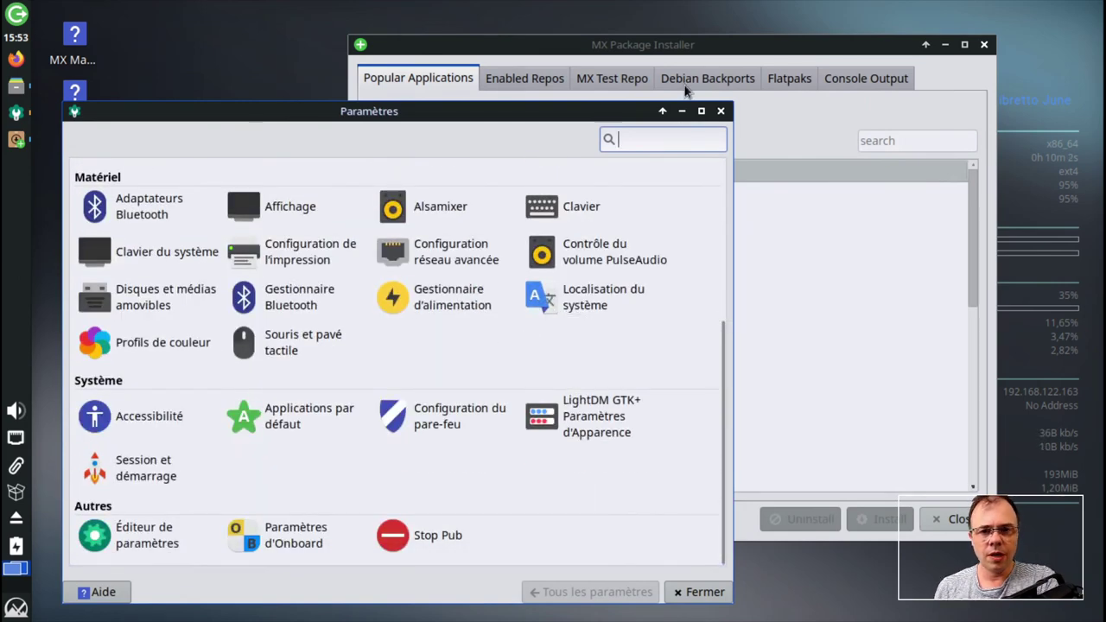
left_click(688, 45)
left_click_drag(688, 45, 696, 30)
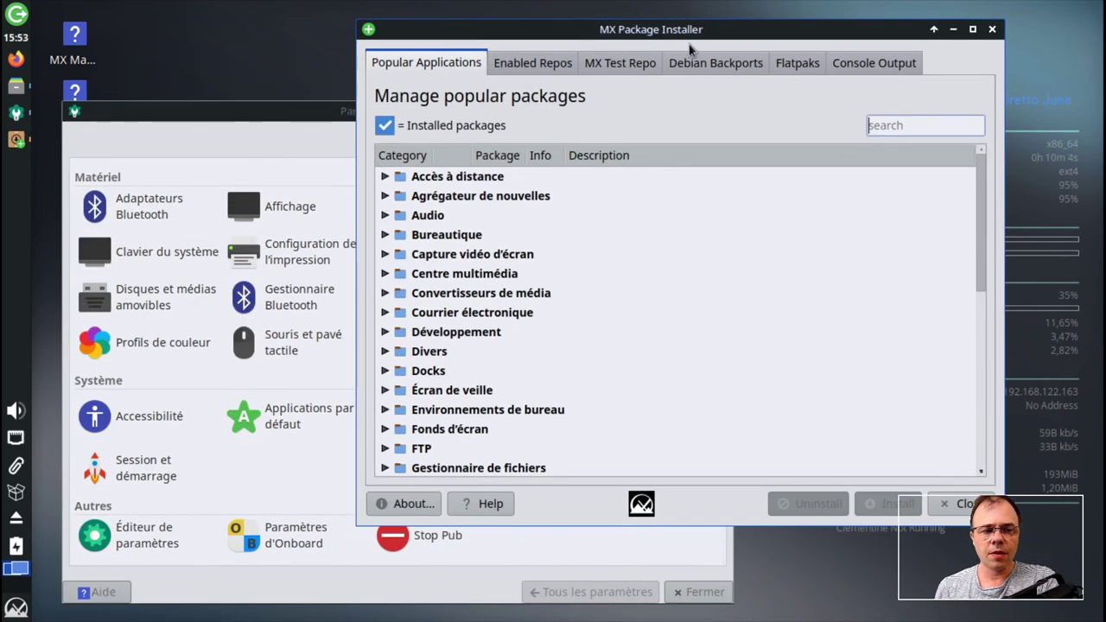
- Look through the Internet category of the Whisker applications menu, then dismiss it
mouse_move(15, 112)
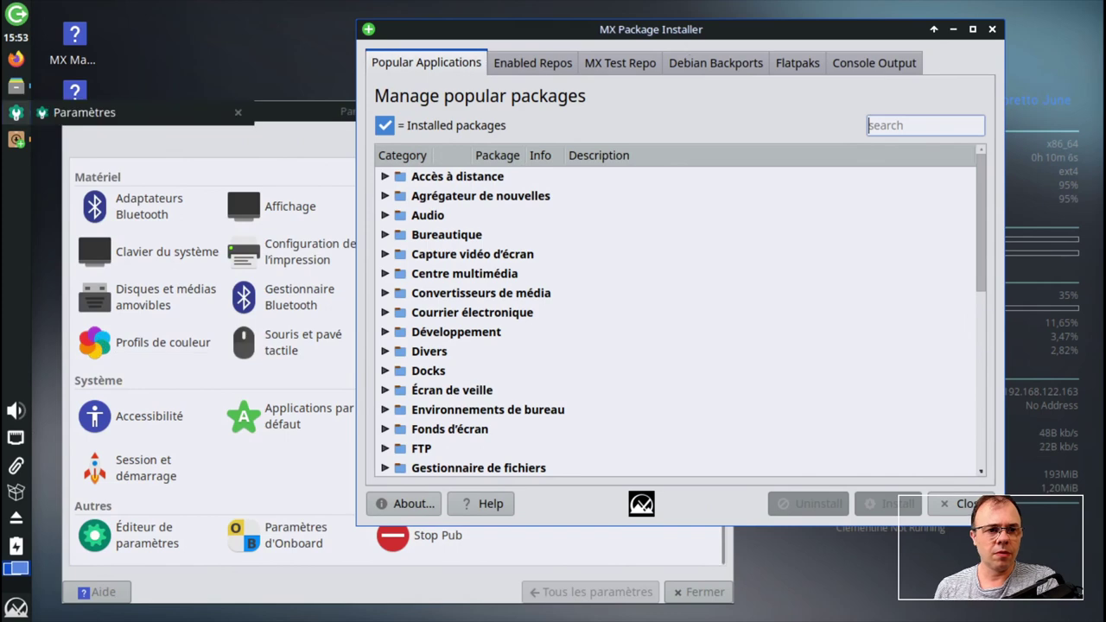
left_click(16, 607)
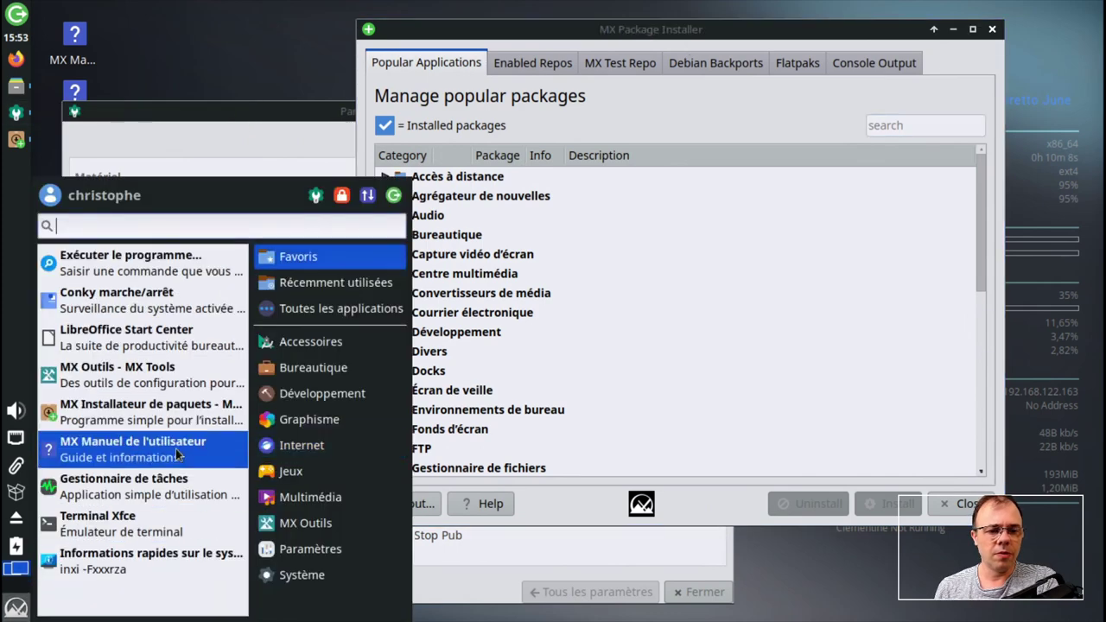
mouse_move(301, 401)
mouse_move(327, 447)
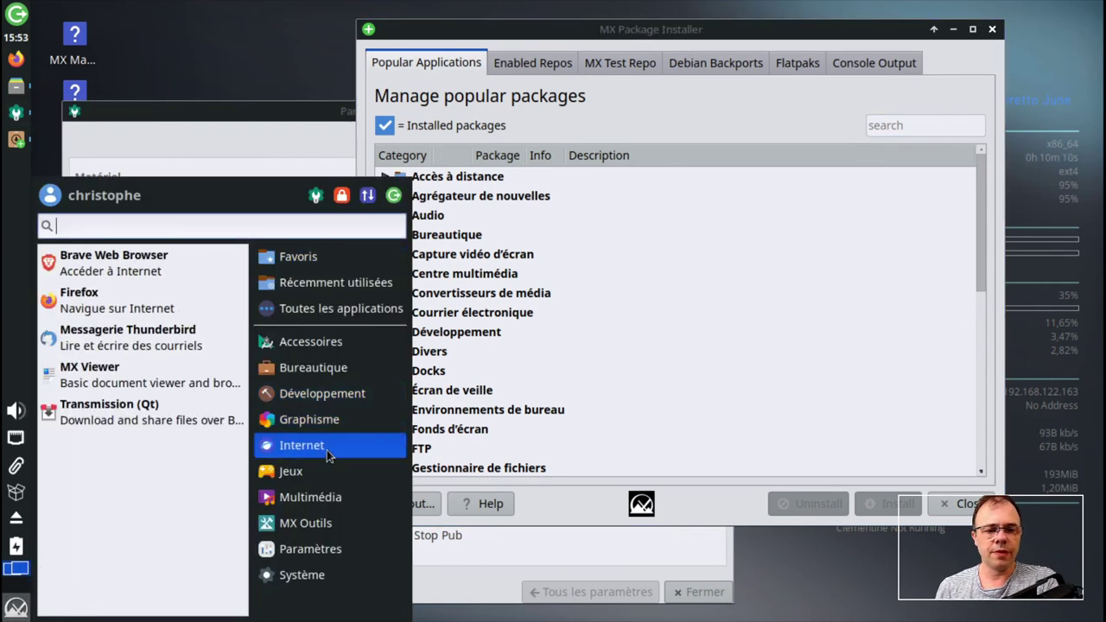
left_click(168, 270)
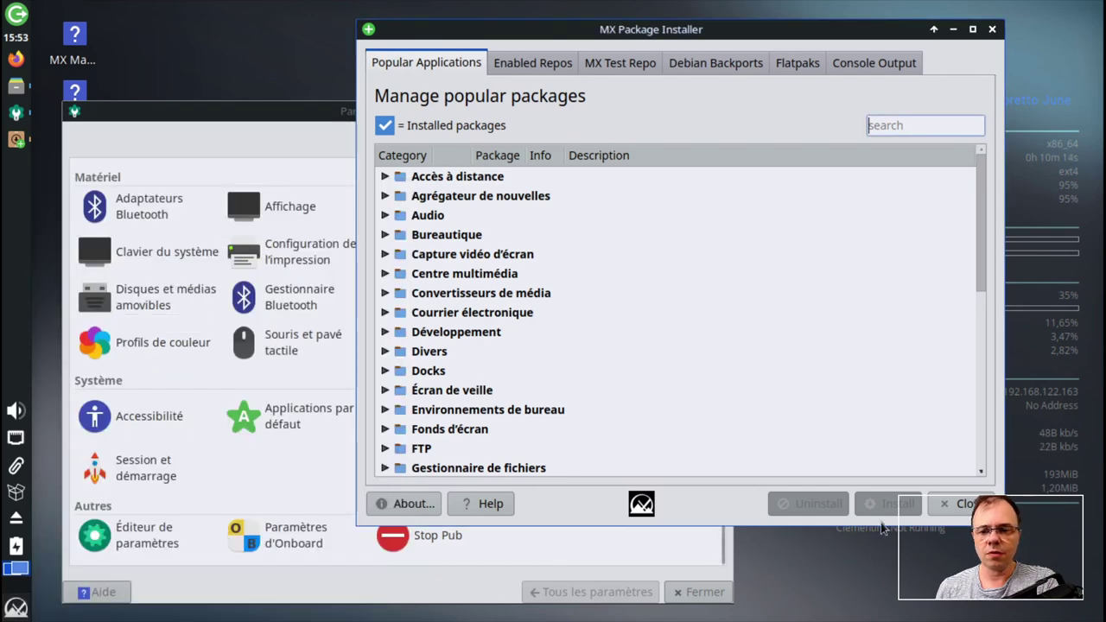
- Close the package installer and run df -h, showing the 14G root filesystem 100% full
left_click(956, 510)
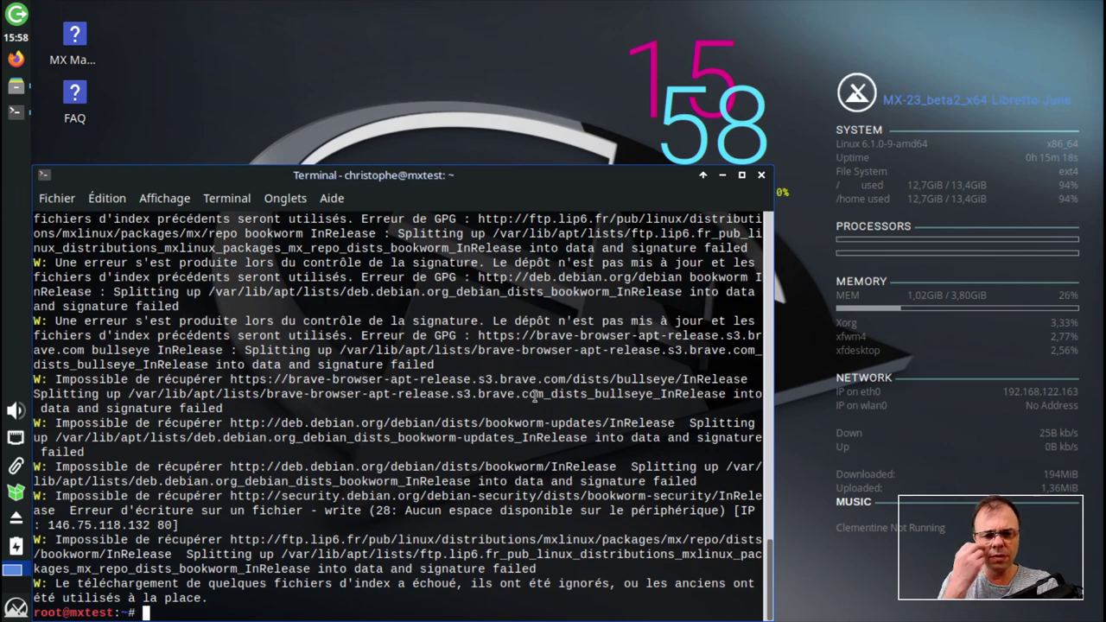
type("df -h")
key("Return")
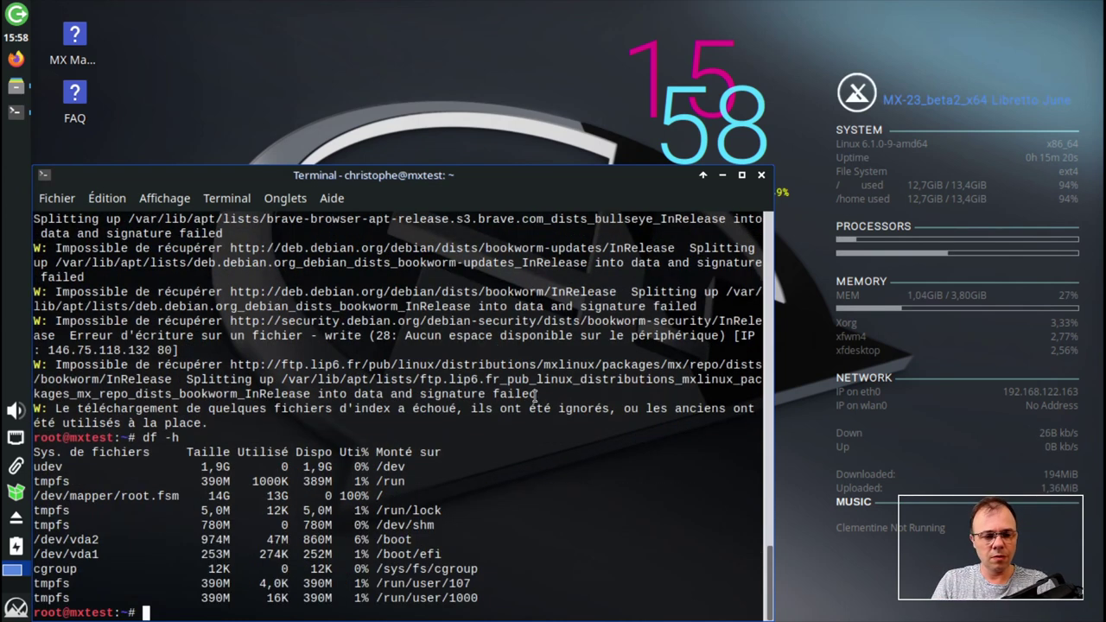